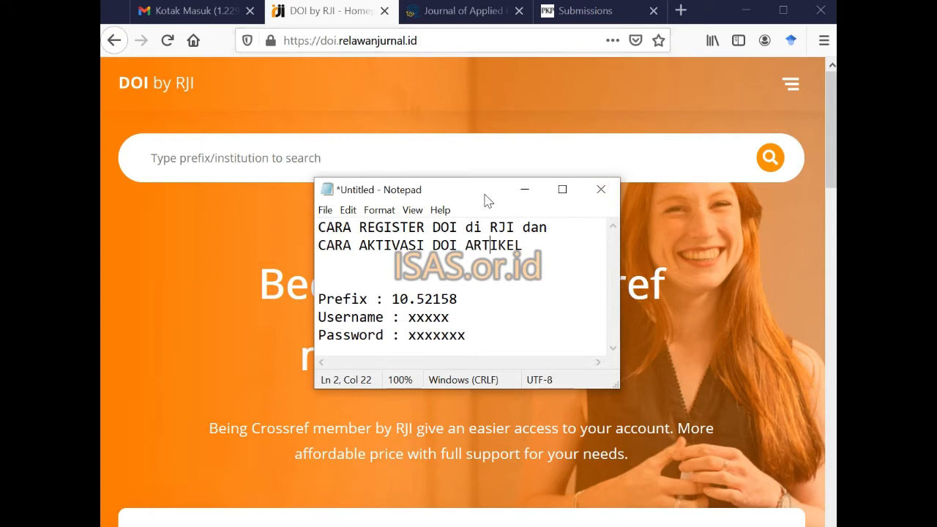
# Step: Open the registration page of the DOI by RJI site and close its announcement
pyautogui.moveTo(486, 192); pyautogui.dragTo(486, 234)
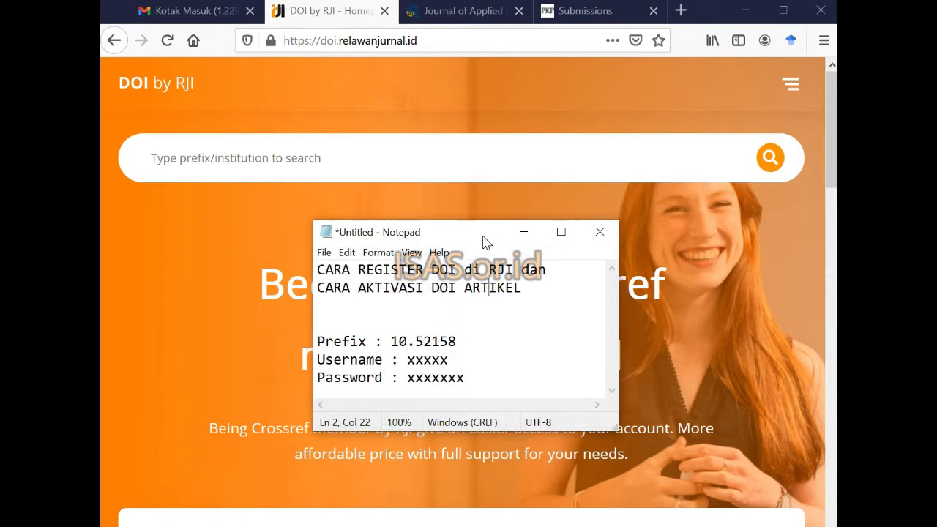
pyautogui.click(789, 89)
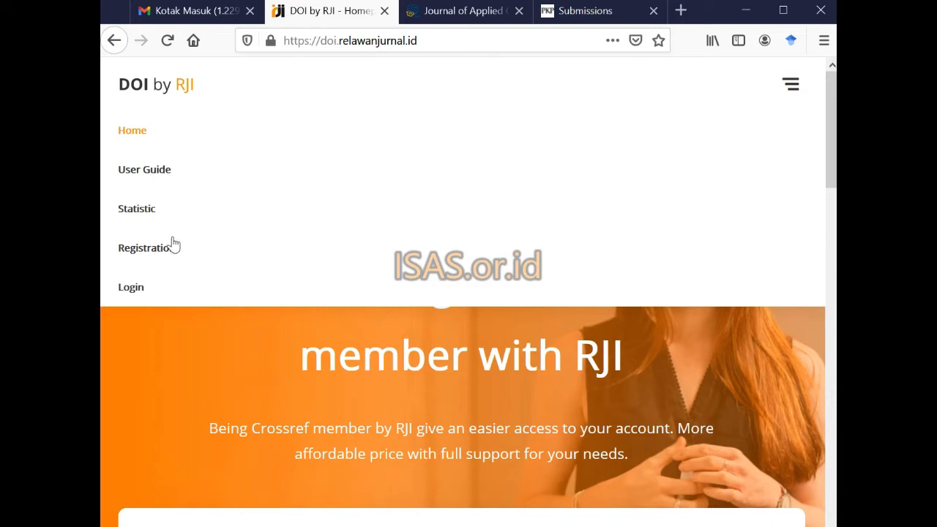
pyautogui.hotkey('ctrl', '-')
pyautogui.hotkey('ctrl', '-')
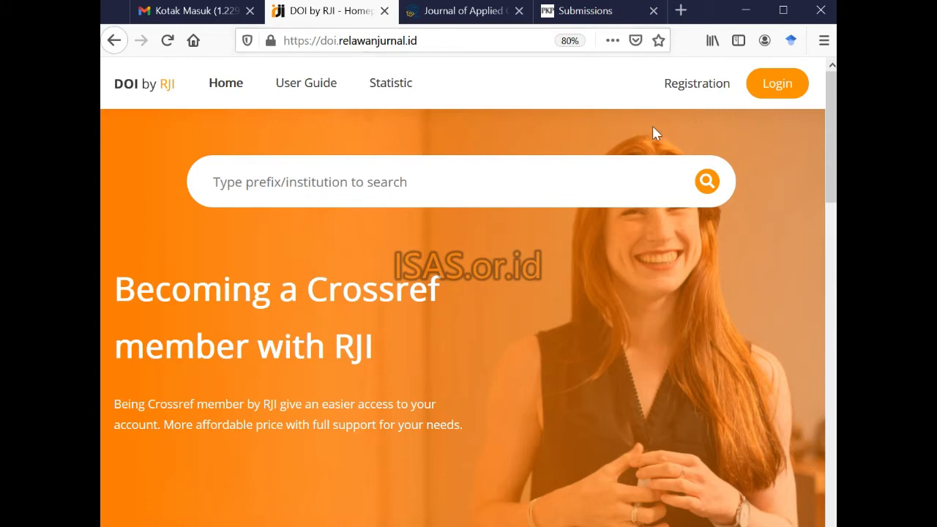
pyautogui.click(685, 88)
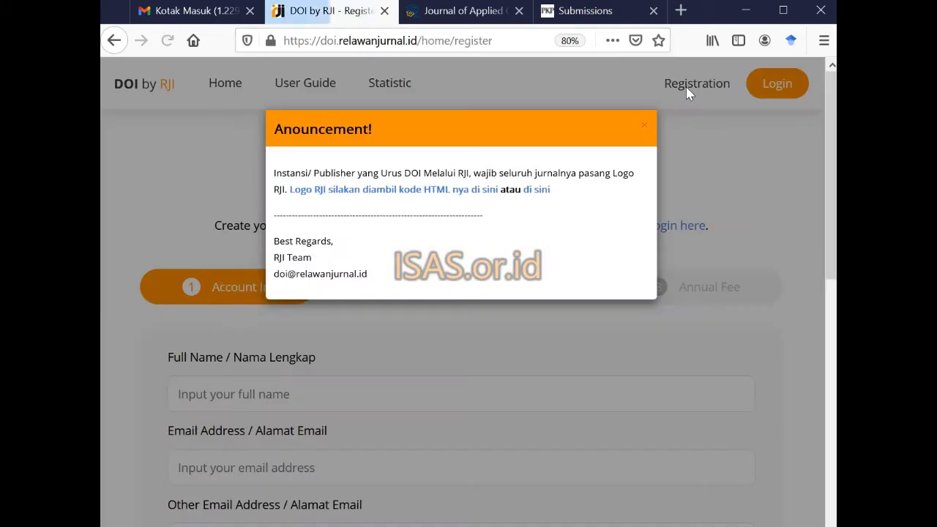
pyautogui.click(645, 125)
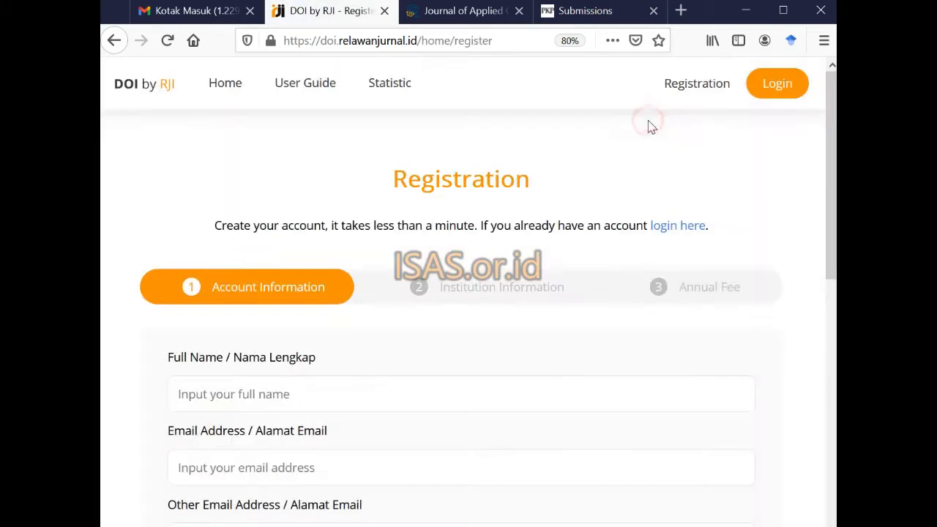
# Step: Examine the three registration stages and the name, e-mail and contact number fields of the Account Information form
pyautogui.scroll(-6, 385, 299)
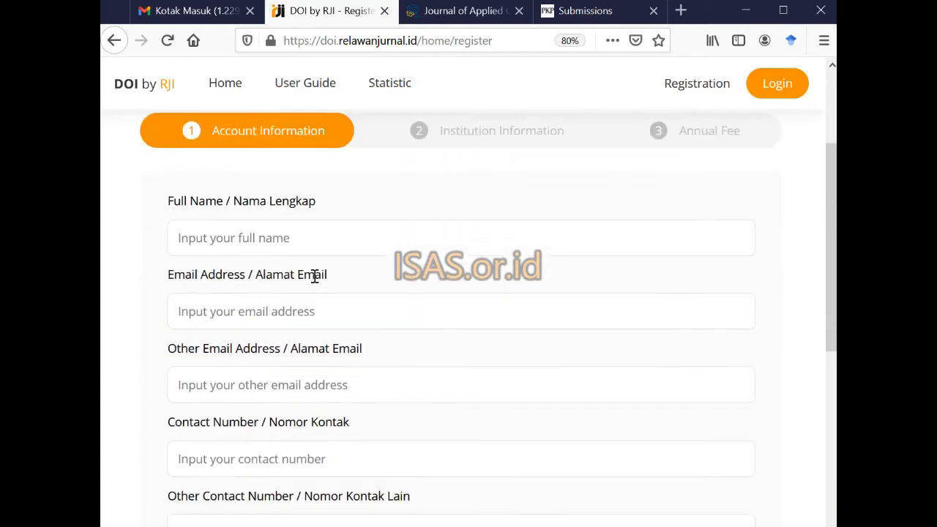
pyautogui.scroll(6, 314, 279)
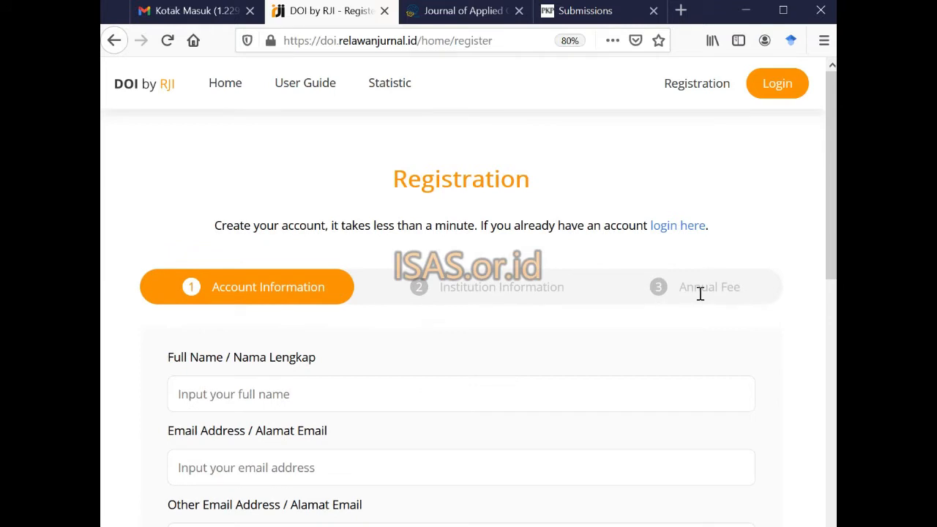
pyautogui.scroll(-6, 704, 288)
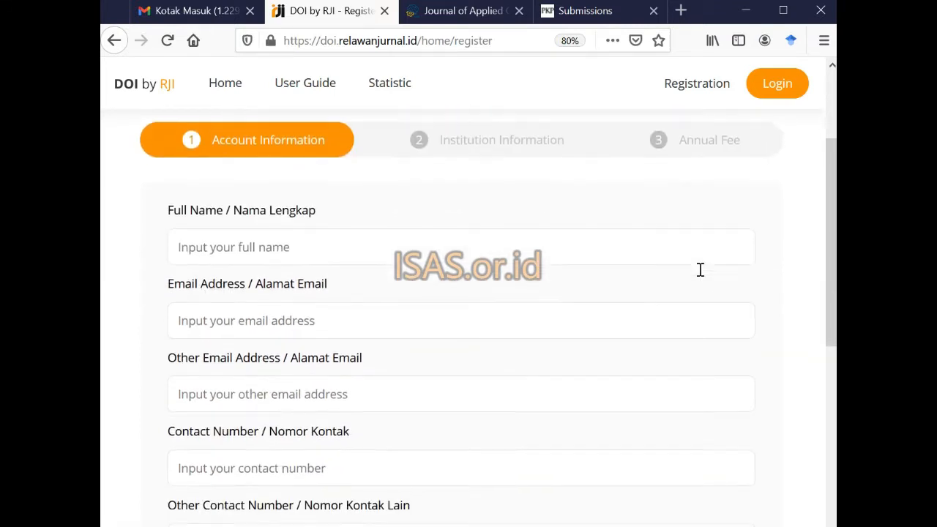
pyautogui.scroll(2, 701, 322)
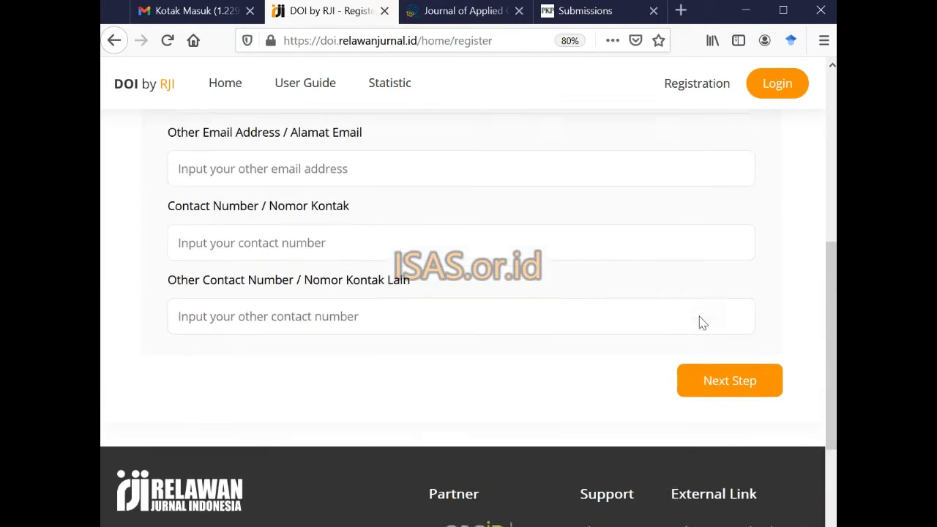
pyautogui.scroll(2, 619, 300)
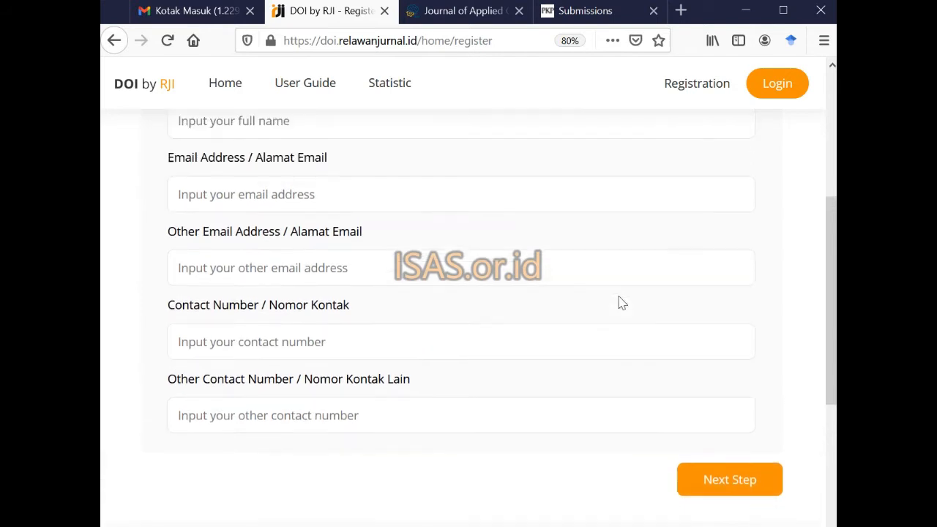
pyautogui.scroll(2, 620, 303)
pyautogui.scroll(4, 619, 303)
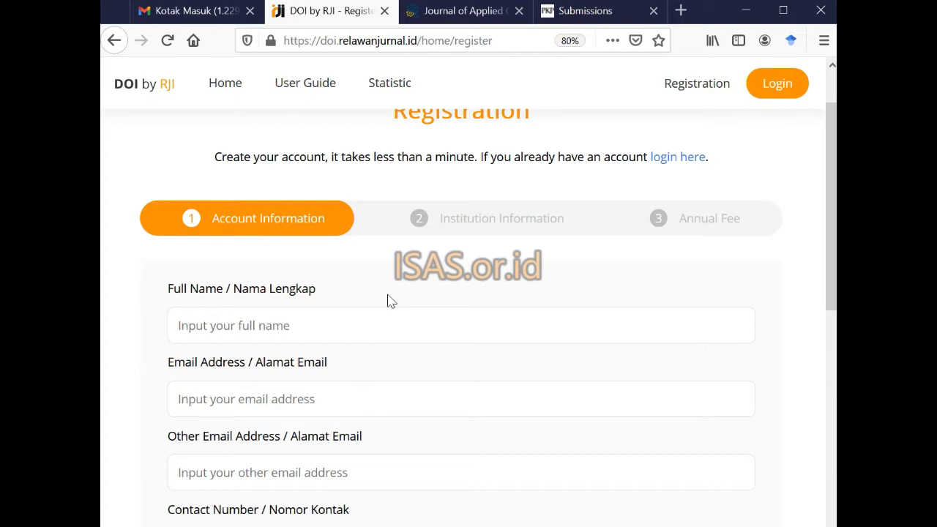
pyautogui.scroll(2, 388, 300)
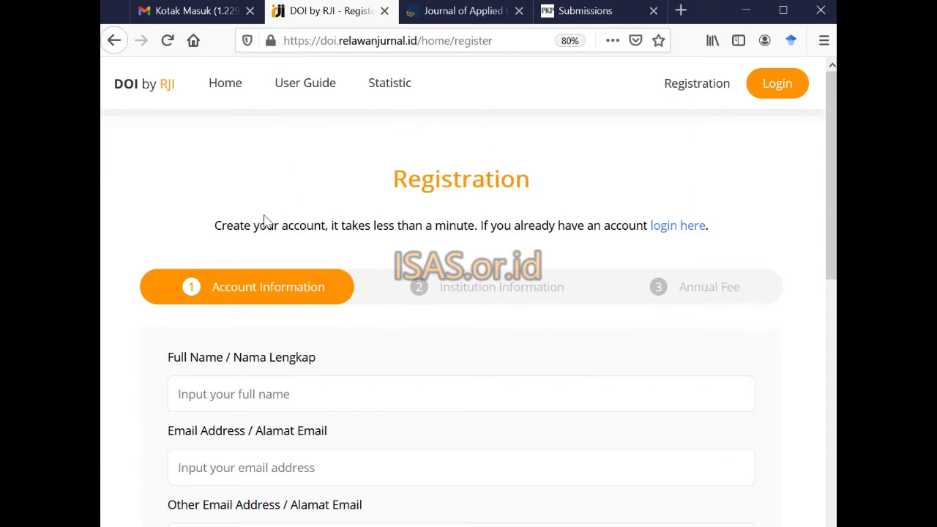
# Step: Switch to Gmail and find the Crossref account message from DOI by RJI in the inbox
pyautogui.click(222, 10)
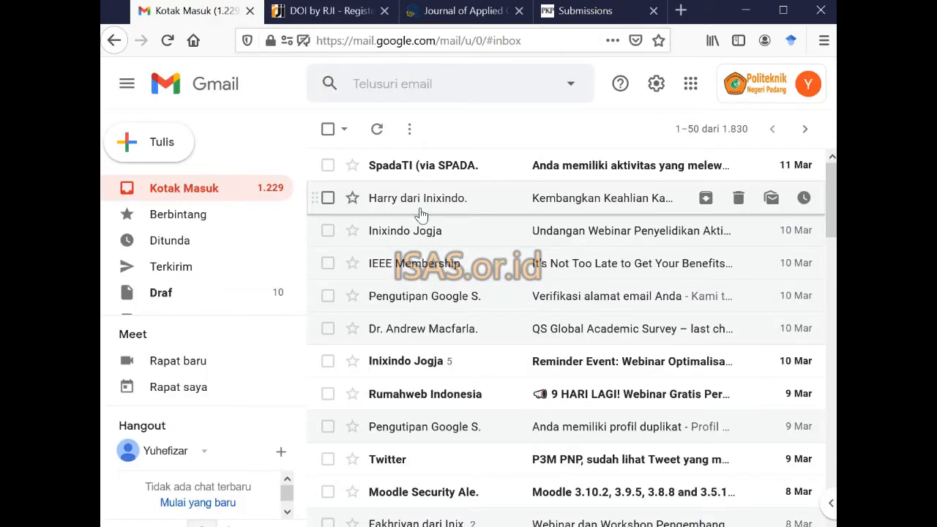
pyautogui.scroll(-3, 421, 213)
pyautogui.scroll(-3, 440, 263)
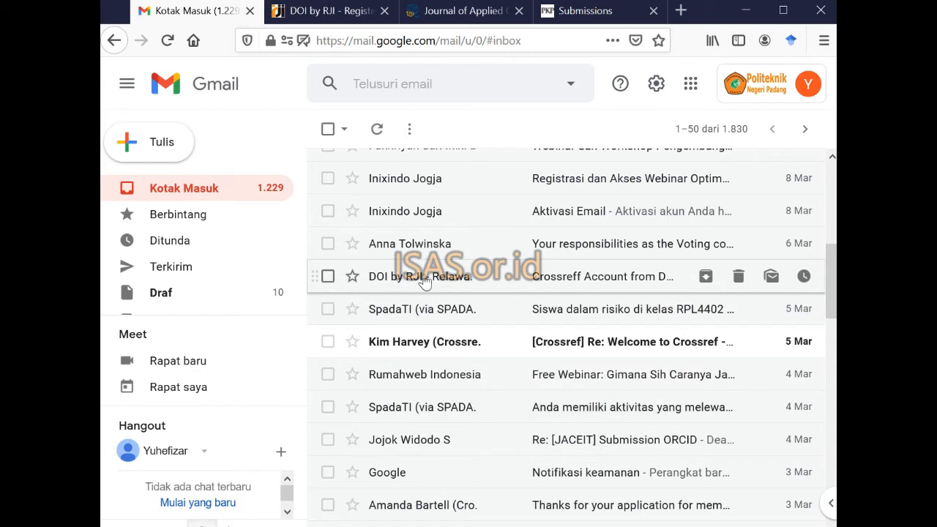
pyautogui.moveTo(424, 281)
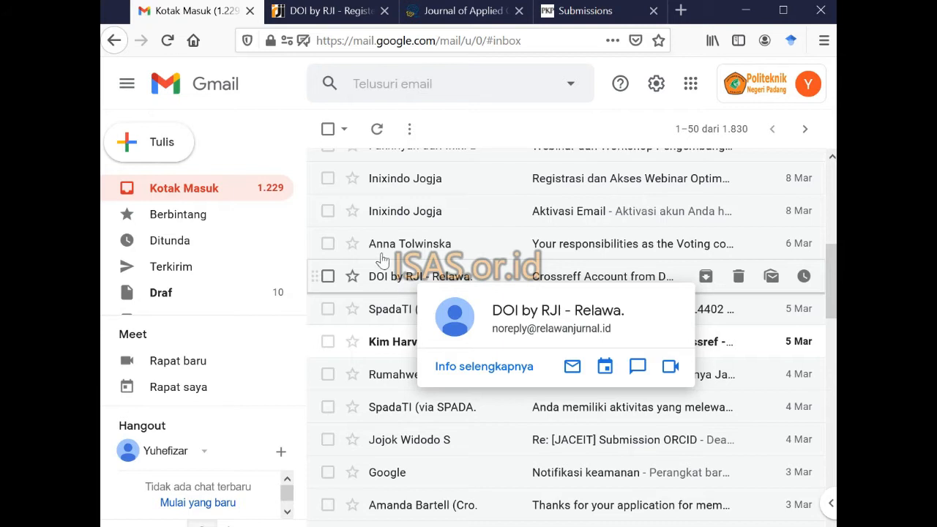
# Step: Return to the DOI by RJI site, dismiss the login announcement and log in with the saved institutional account's e-mail and password
pyautogui.click(353, 10)
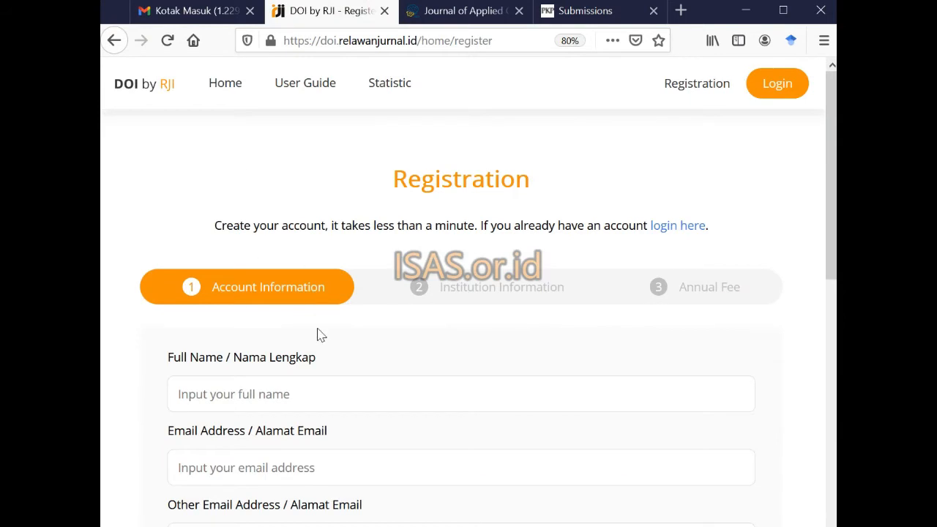
pyautogui.click(773, 77)
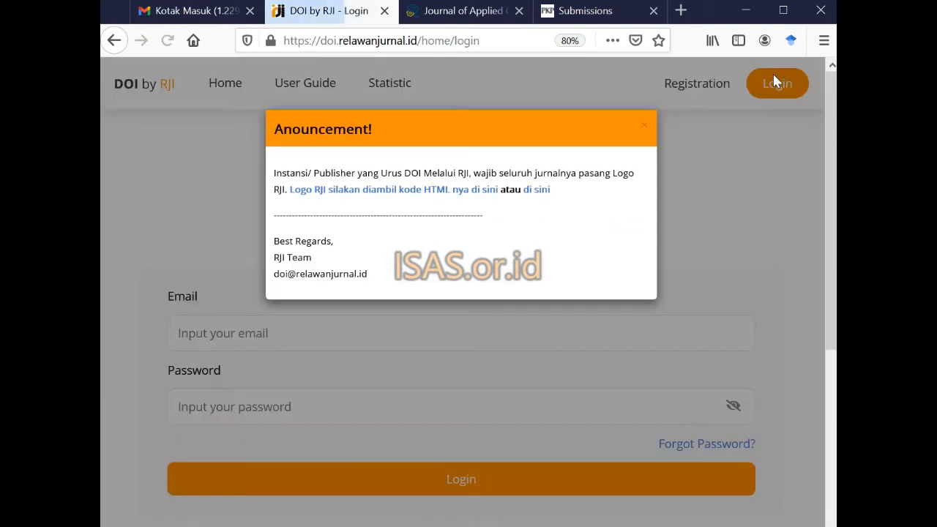
pyautogui.click(644, 128)
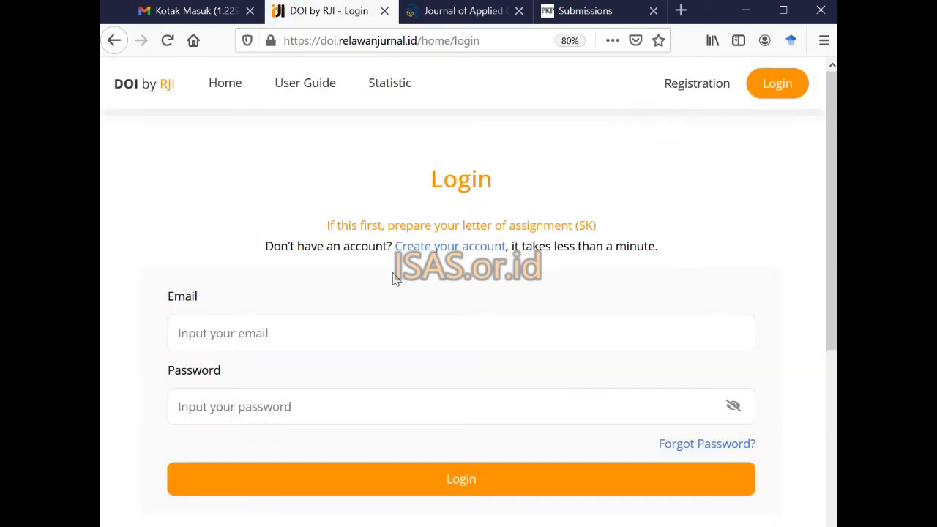
pyautogui.click(314, 327)
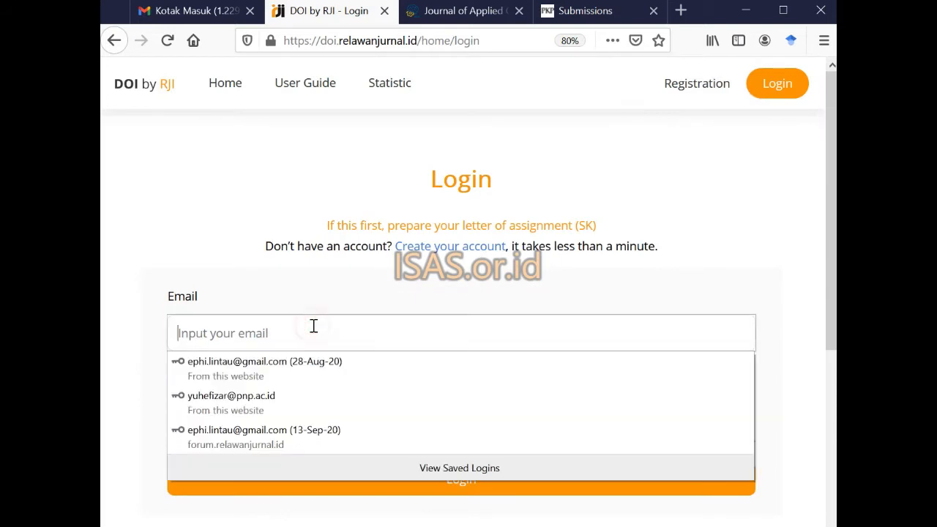
pyautogui.click(263, 395)
pyautogui.click(476, 479)
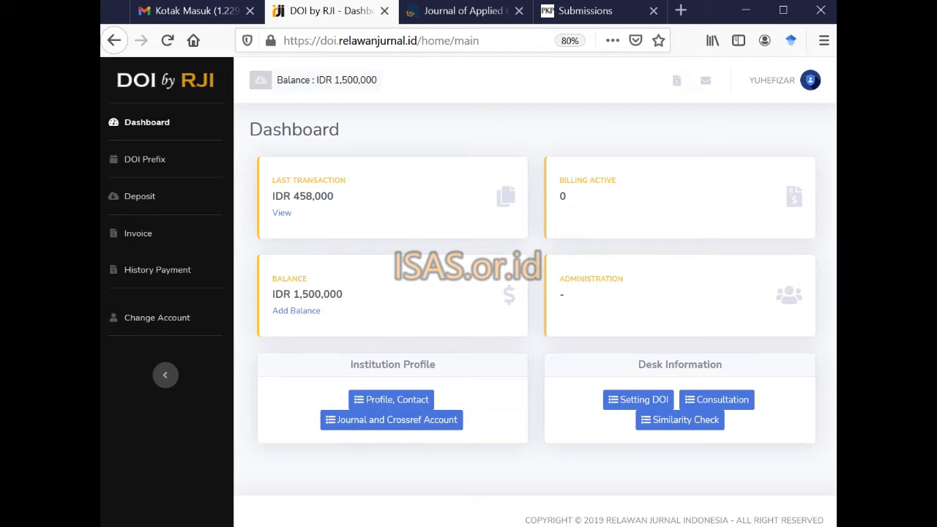
# Step: Switch to the Notepad notes, review the DOI prefix and the username and password entries, and minimize them
pyautogui.click(481, 525)
pyautogui.click(440, 237)
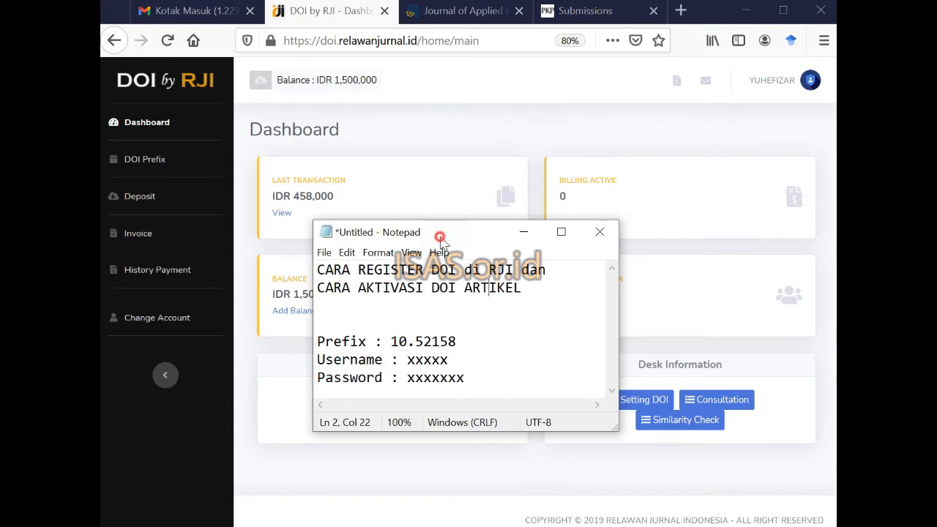
pyautogui.moveTo(440, 238); pyautogui.dragTo(431, 130)
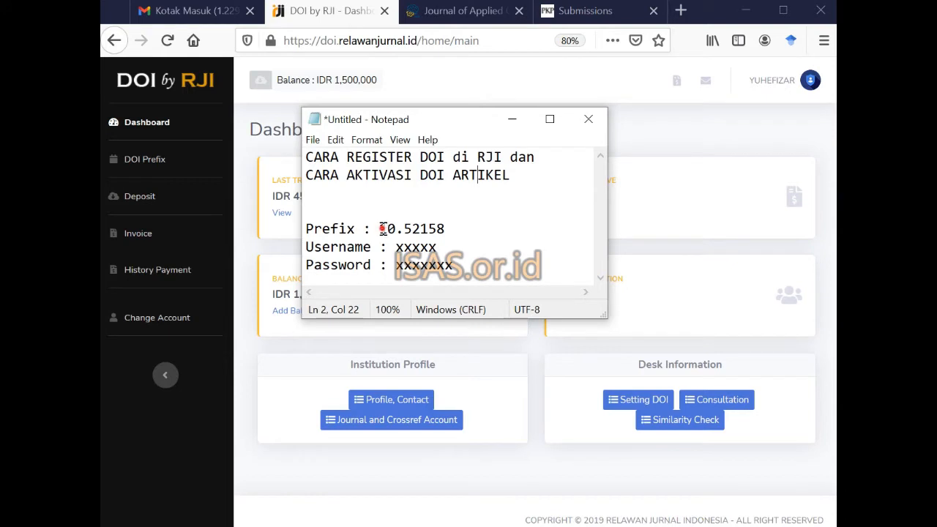
pyautogui.moveTo(381, 229); pyautogui.dragTo(445, 228)
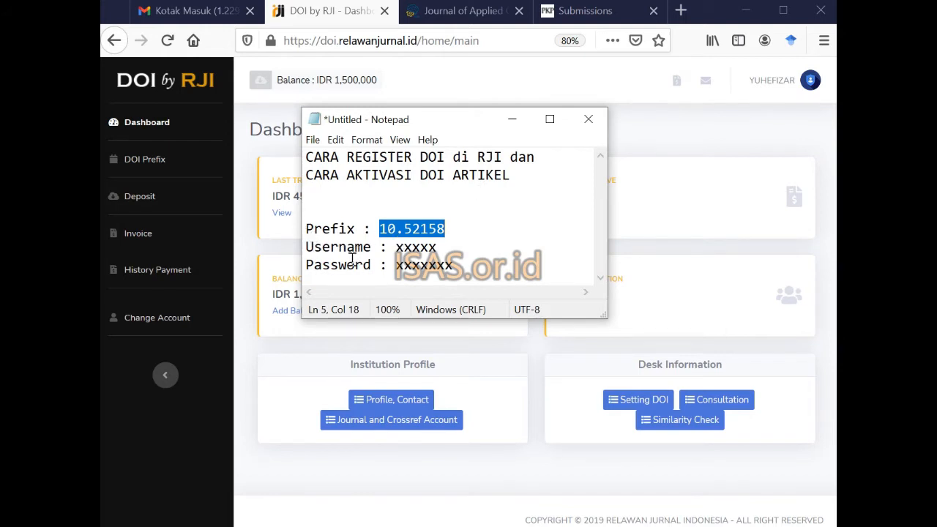
pyautogui.click(448, 229)
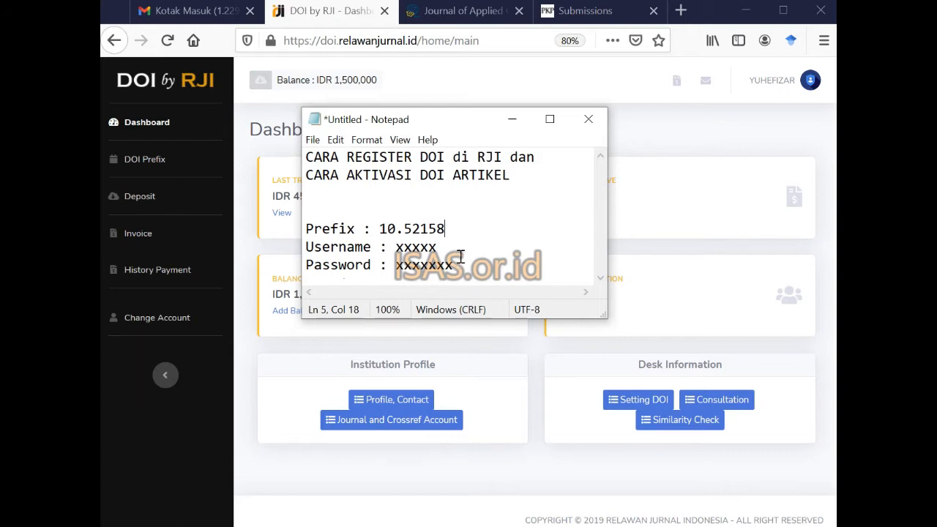
pyautogui.click(503, 120)
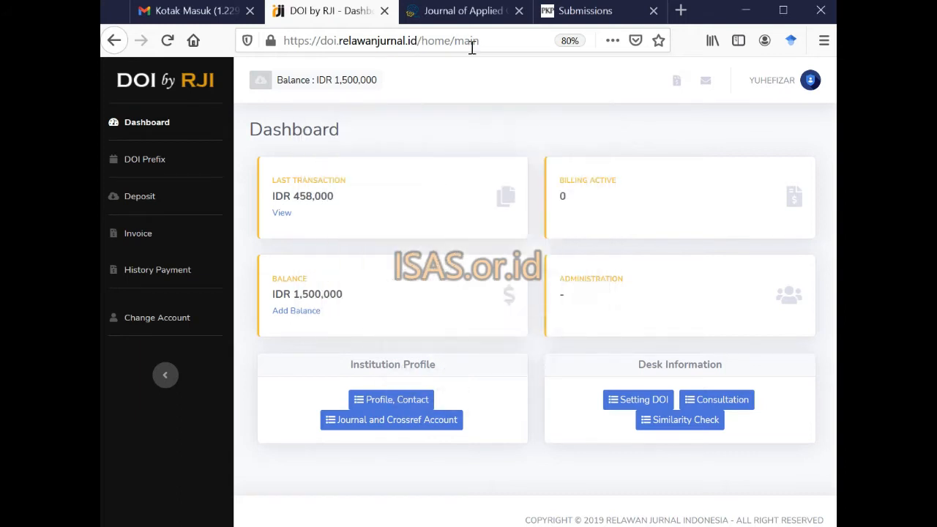
# Step: Switch to the JACOST journal site and look through the current issue's article list on its home page
pyautogui.click(455, 16)
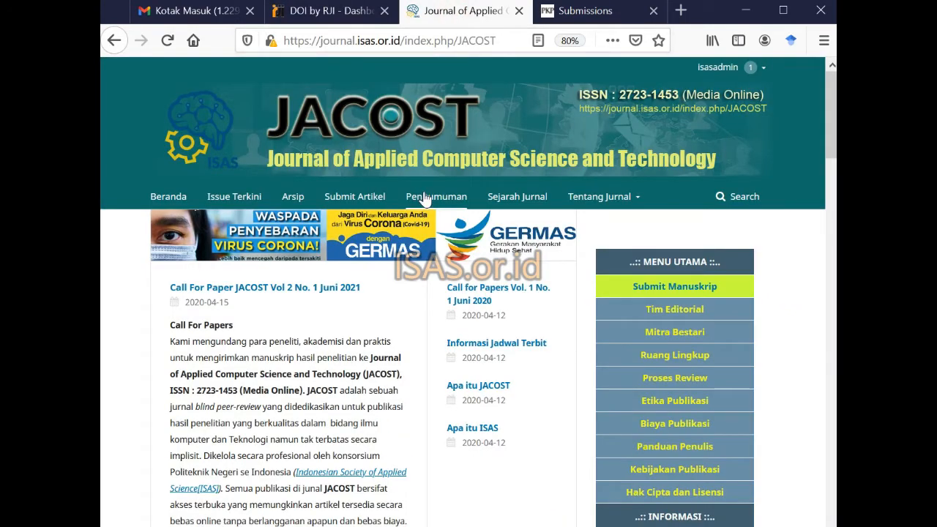
pyautogui.scroll(-6, 363, 232)
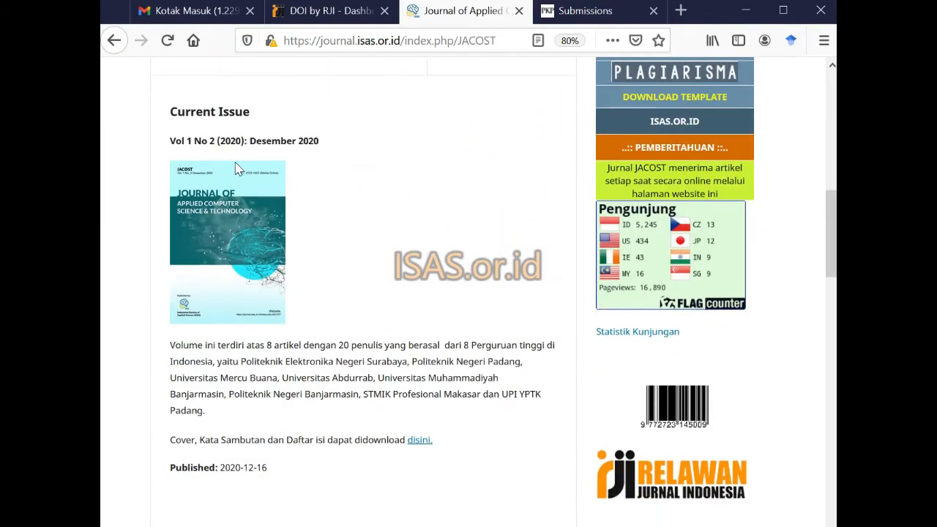
pyautogui.scroll(-5, 267, 224)
pyautogui.scroll(-6, 267, 223)
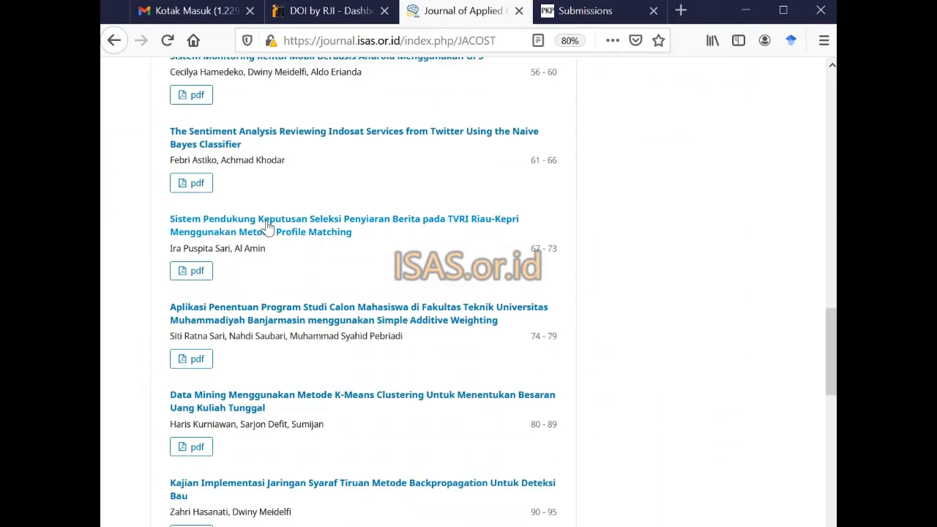
pyautogui.scroll(10, 268, 221)
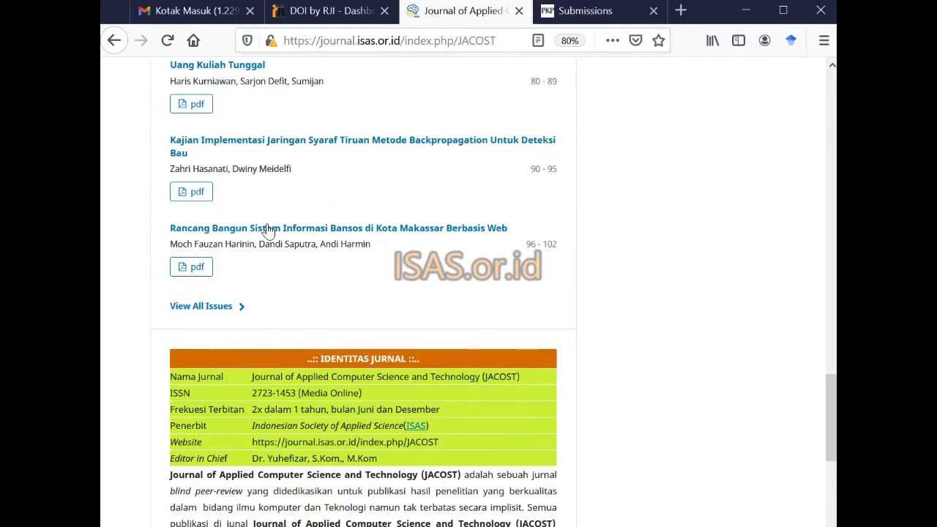
pyautogui.scroll(8, 267, 230)
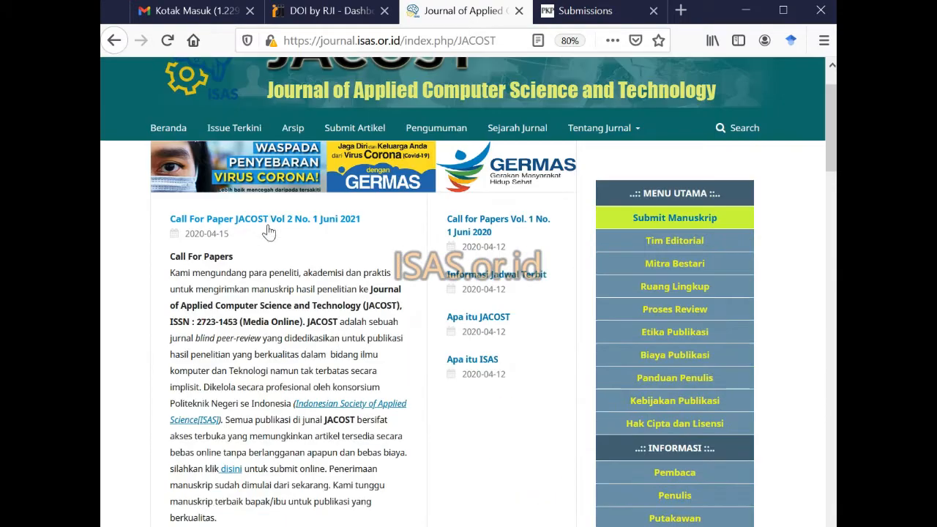
# Step: Open the article "Pencarian Jalur berdasarkan Kepadatan Lalu Lintas di Surabaya" from the archived Vol 1 No 2 (2020) Desember issue
pyautogui.click(292, 129)
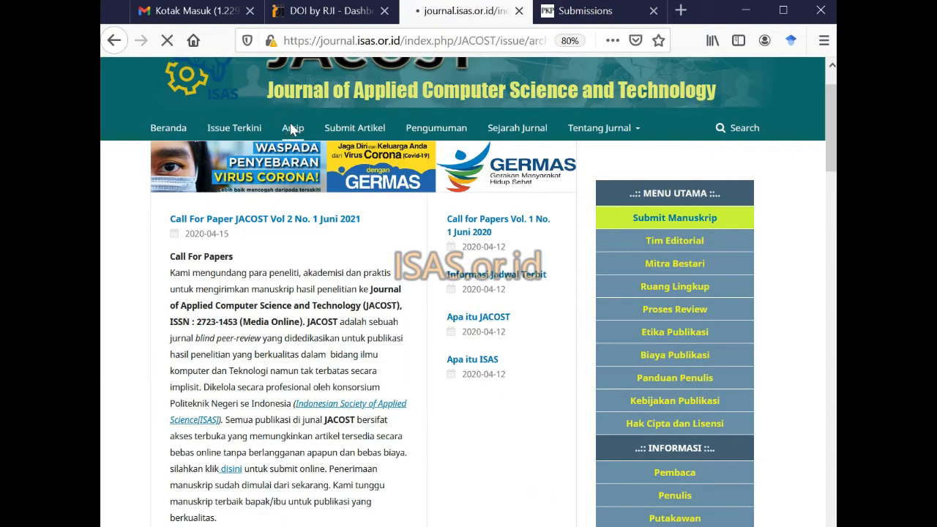
pyautogui.scroll(-3, 326, 249)
pyautogui.scroll(-2, 380, 366)
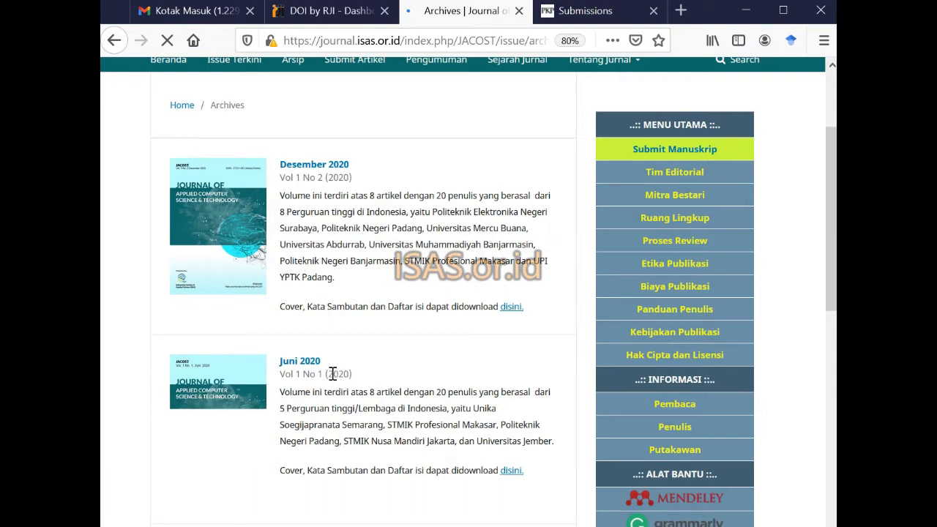
pyautogui.scroll(3, 356, 303)
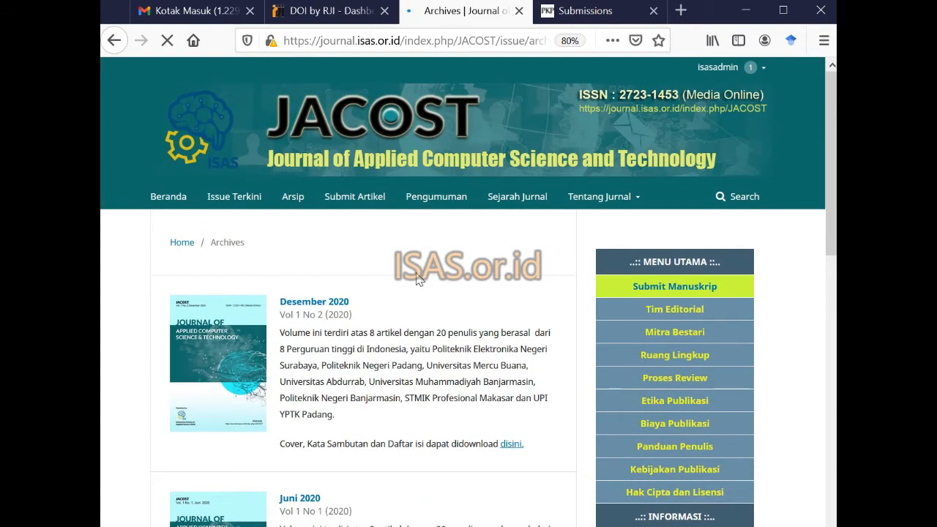
pyautogui.click(318, 304)
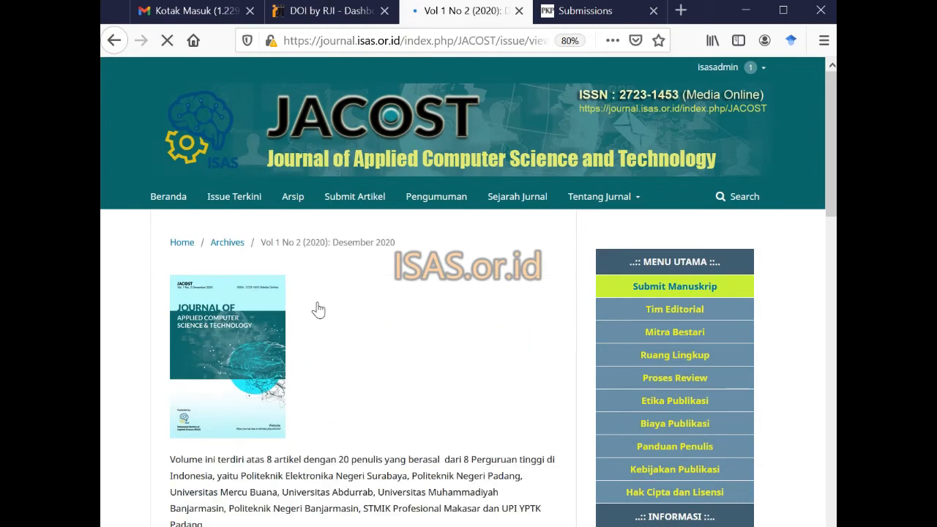
pyautogui.scroll(-5, 318, 309)
pyautogui.click(278, 288)
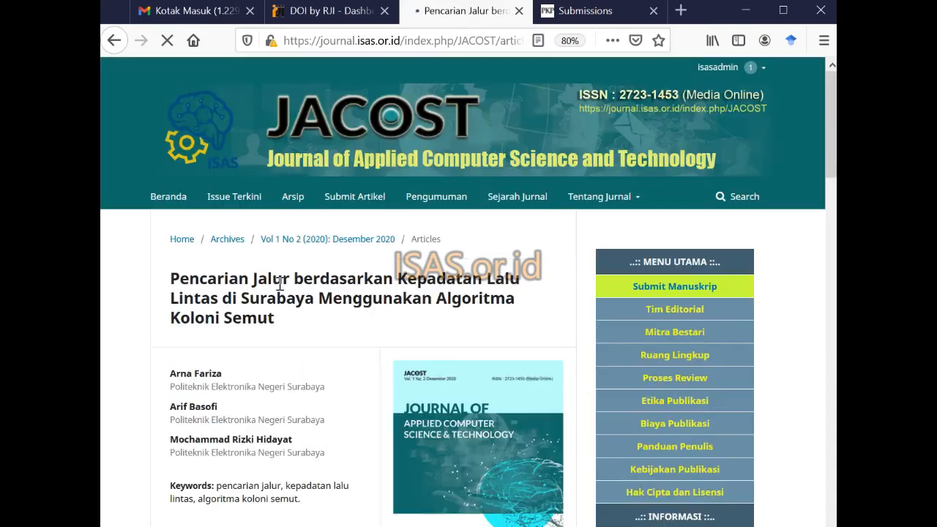
# Step: Look through the article page's abstract, citation, issue and licence details for a DOI entry
pyautogui.scroll(-2, 280, 287)
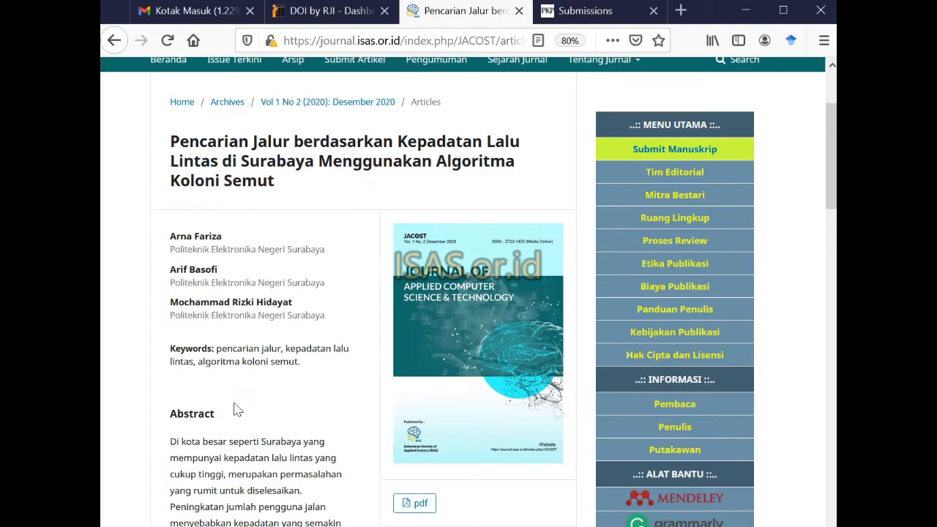
pyautogui.scroll(-8, 234, 409)
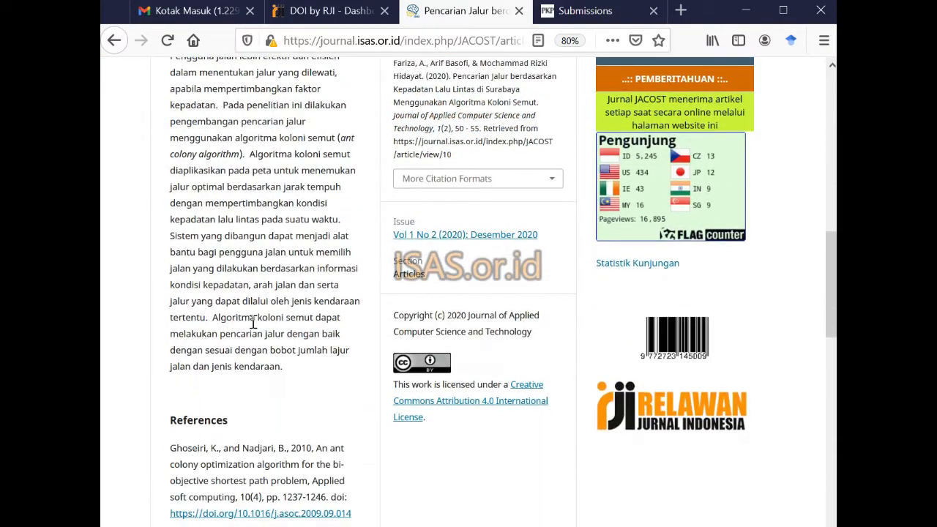
pyautogui.scroll(5, 254, 324)
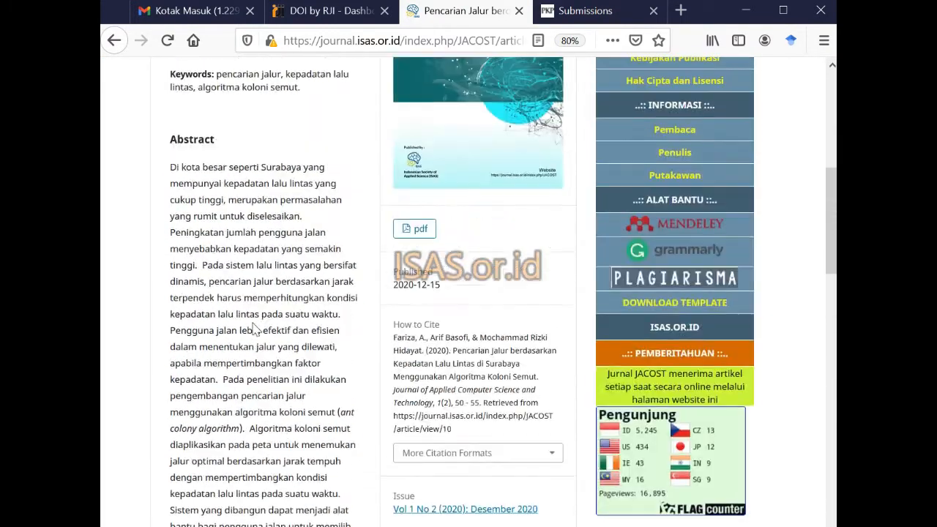
pyautogui.scroll(4, 253, 329)
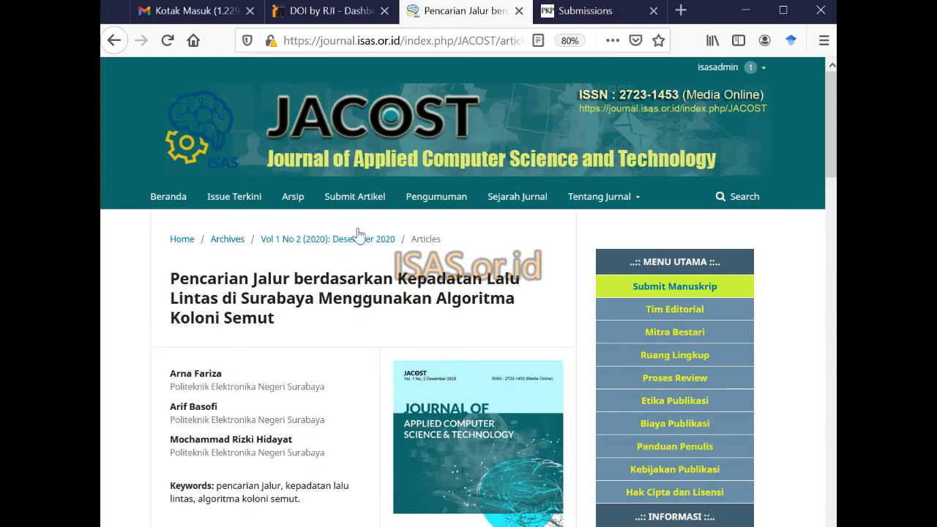
# Step: Switch to the JACOST journal's administration page and open the installed plugins list in the website settings
pyautogui.click(581, 15)
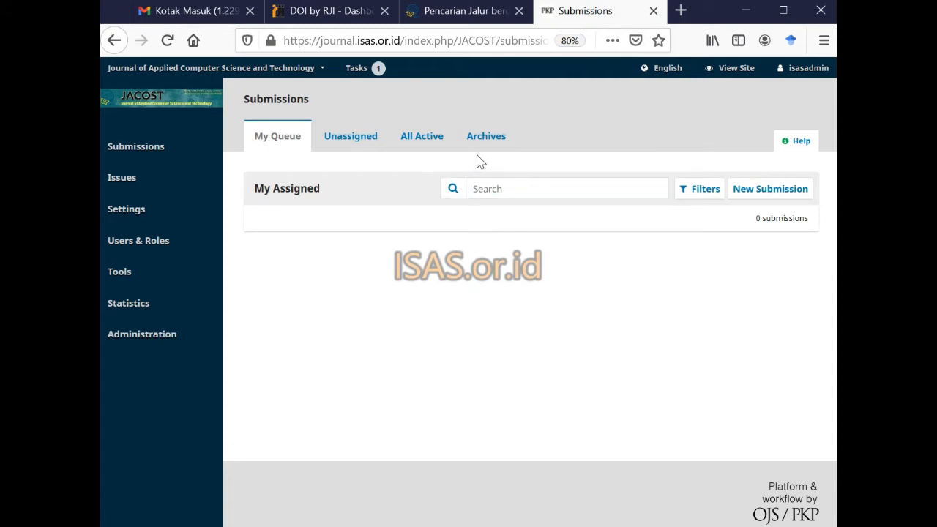
pyautogui.moveTo(153, 213)
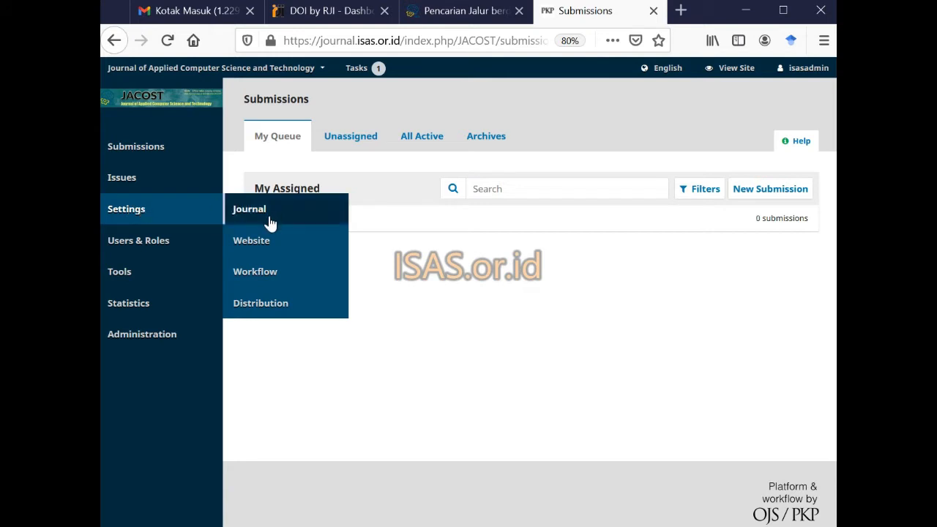
pyautogui.click(250, 244)
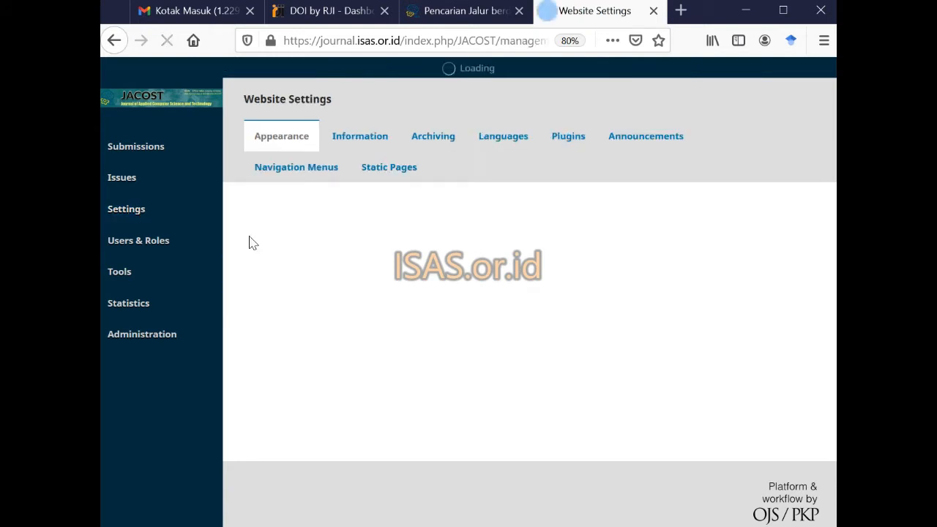
pyautogui.click(571, 139)
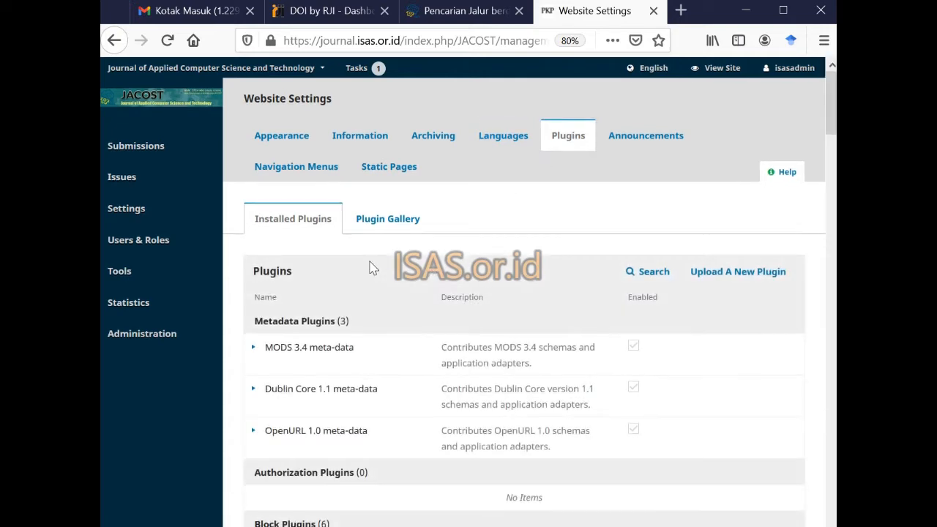
# Step: Find the DOI plugin among the Public Identifier Plugins and open its settings
pyautogui.scroll(-10, 372, 268)
pyautogui.scroll(-15, 372, 268)
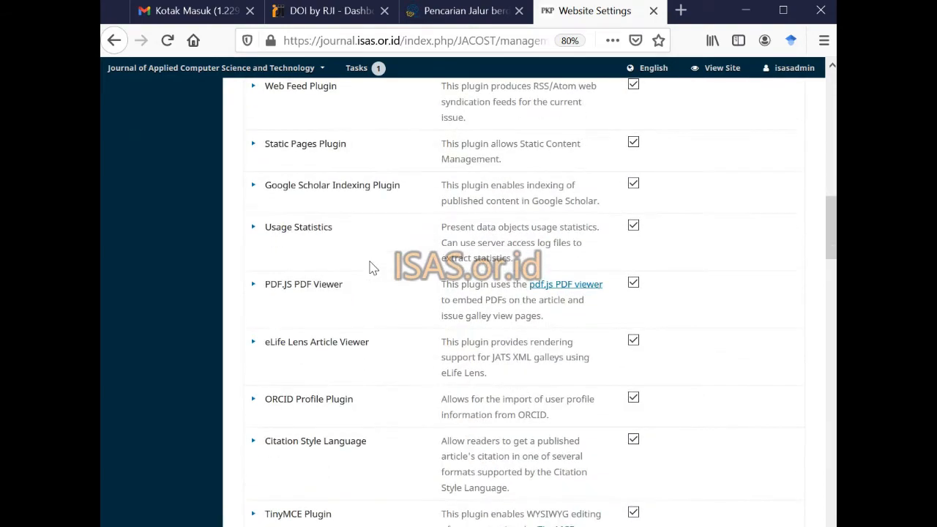
pyautogui.scroll(-15, 372, 268)
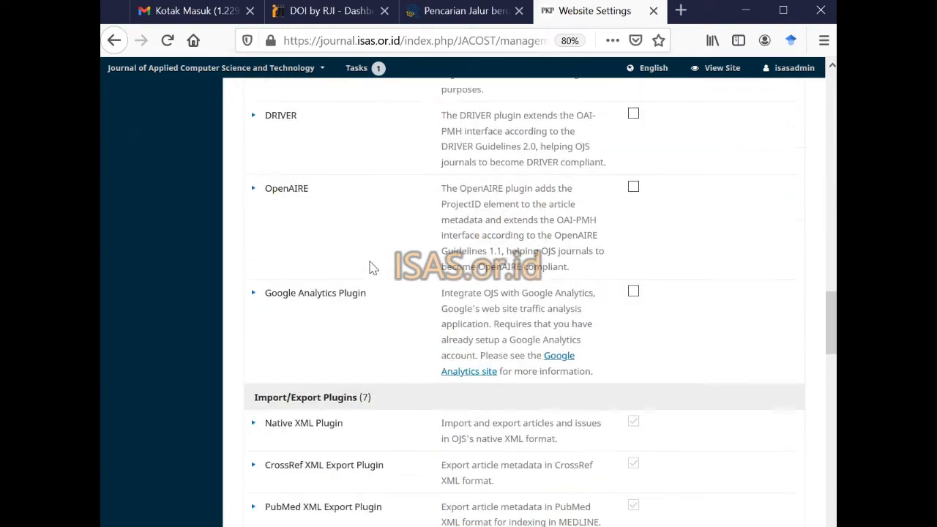
pyautogui.scroll(-4, 366, 265)
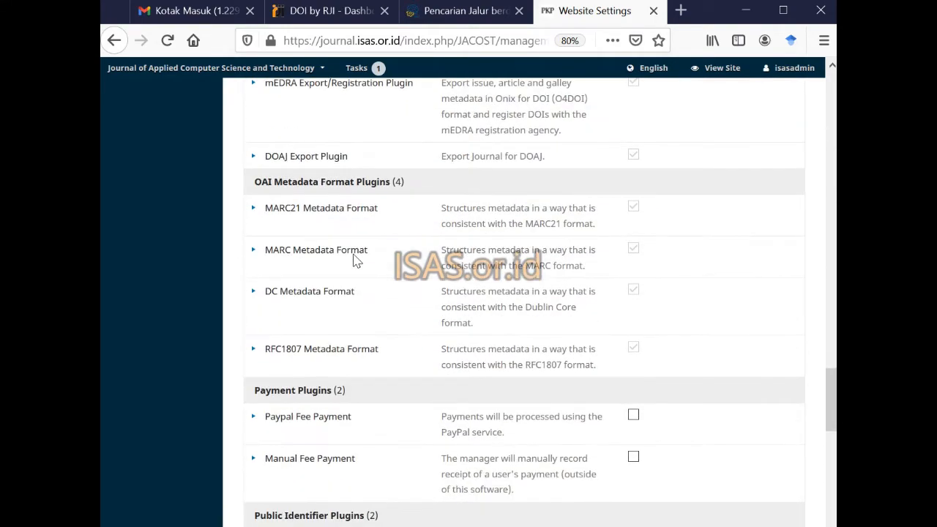
pyautogui.scroll(-5, 293, 191)
pyautogui.scroll(-4, 289, 221)
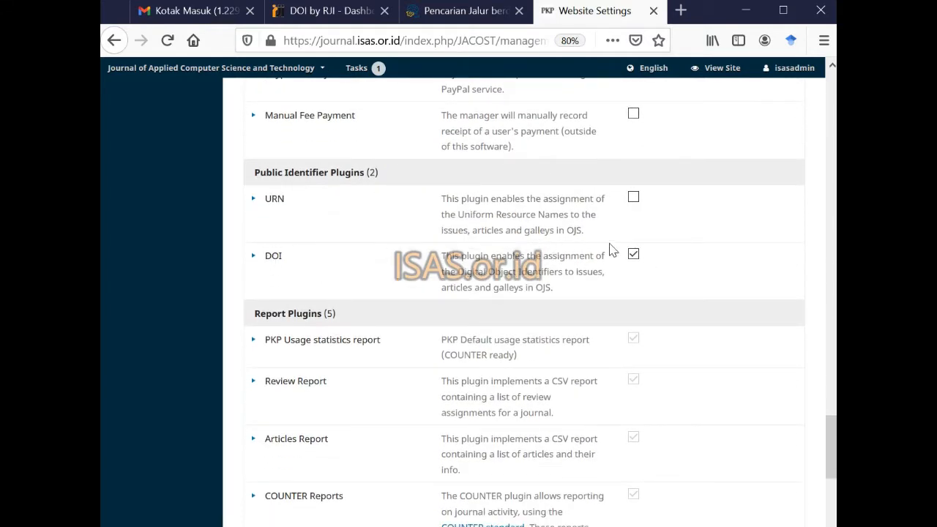
pyautogui.click(254, 258)
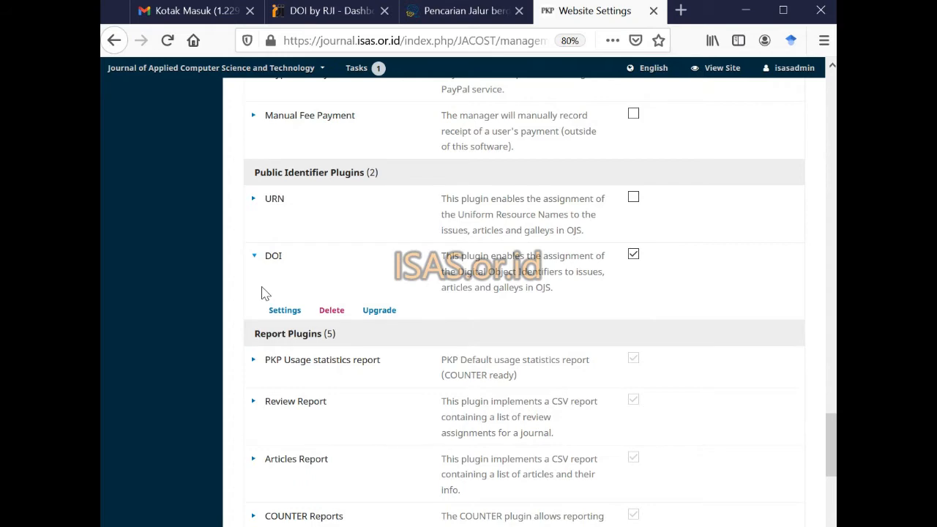
pyautogui.click(279, 311)
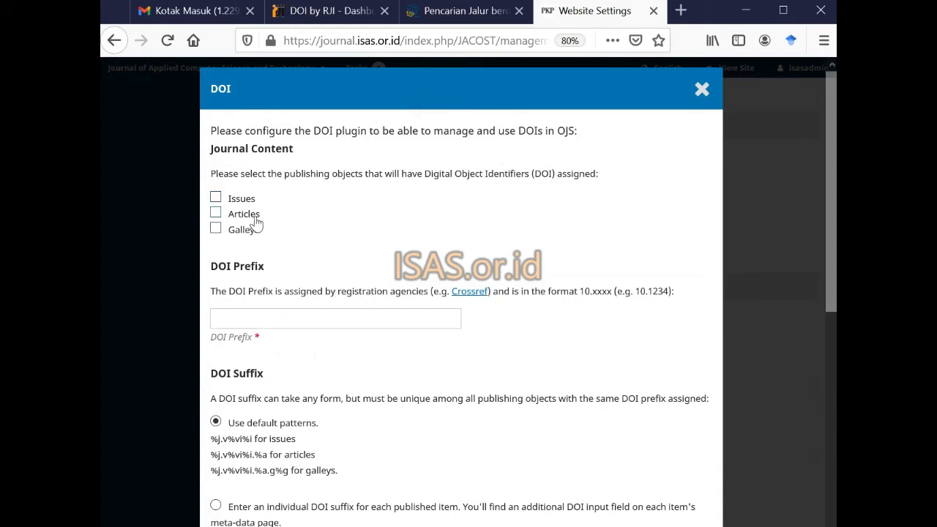
# Step: Enable DOIs for Issues and Articles and set the DOI Prefix to 10.52158, copied from the Notepad notes
pyautogui.click(215, 199)
pyautogui.click(216, 214)
pyautogui.click(233, 314)
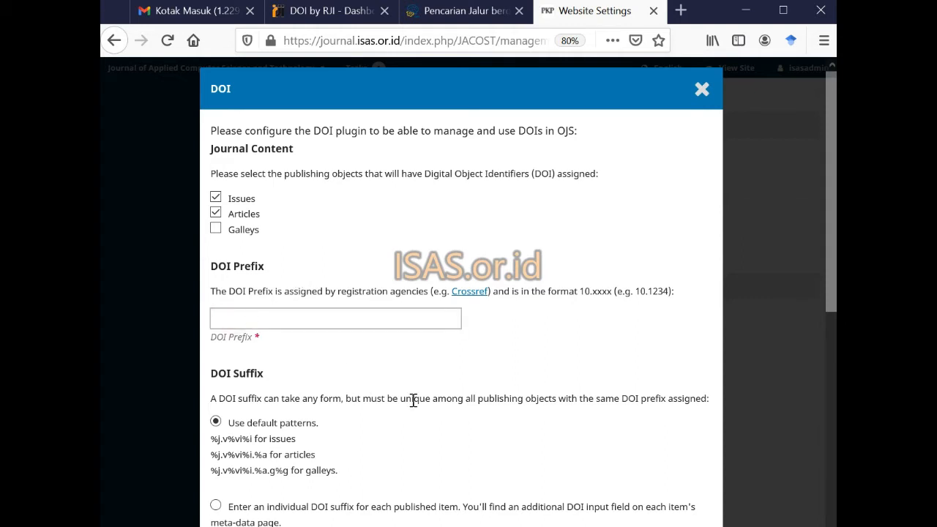
pyautogui.click(486, 505)
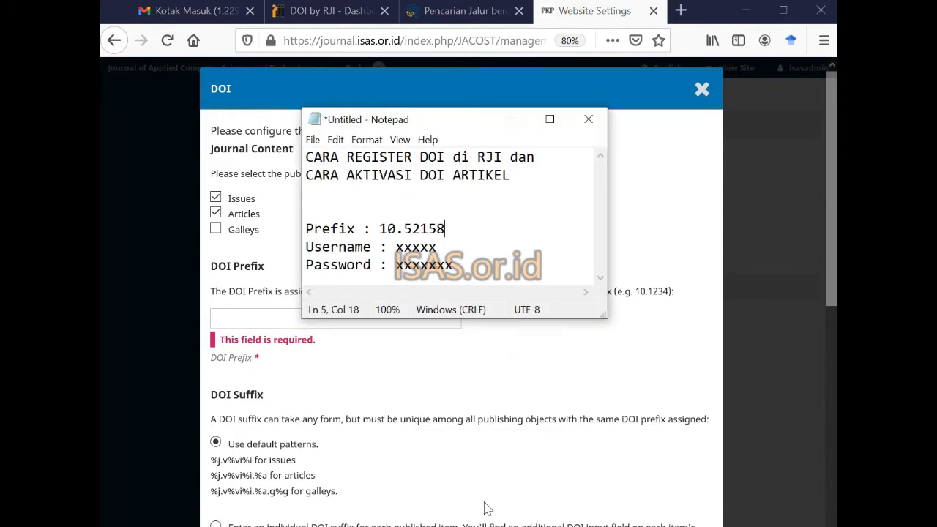
pyautogui.moveTo(452, 229); pyautogui.dragTo(382, 233)
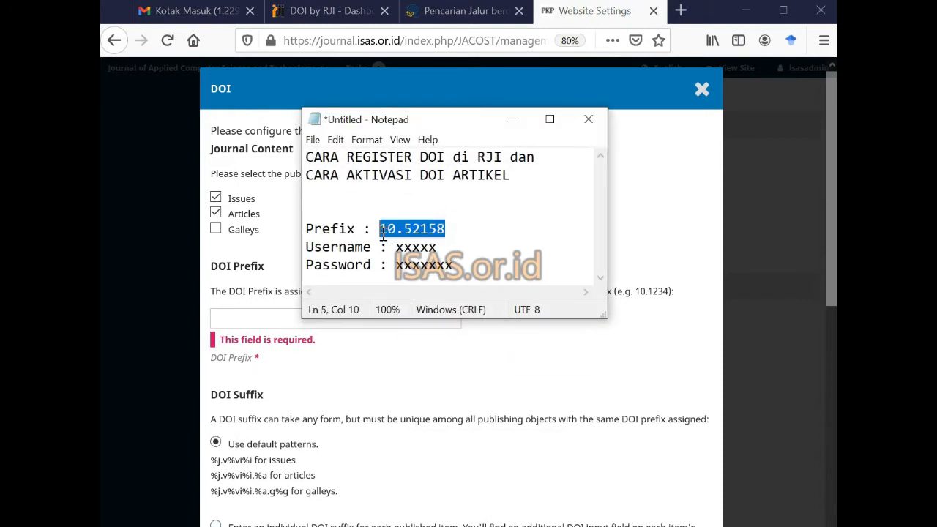
pyautogui.hotkey('ctrl', 'c')
pyautogui.click(279, 320)
pyautogui.hotkey('ctrl', 'v')
pyautogui.click(369, 381)
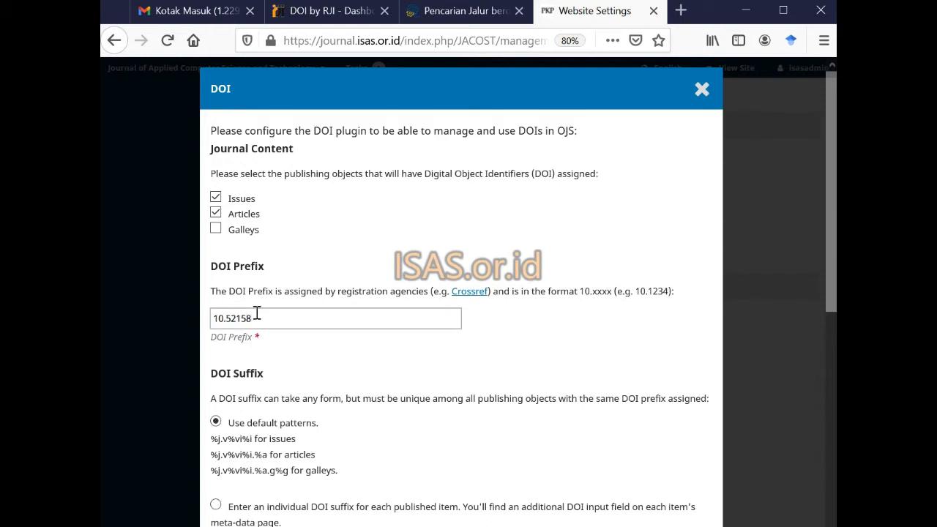
pyautogui.moveTo(257, 318); pyautogui.dragTo(202, 318)
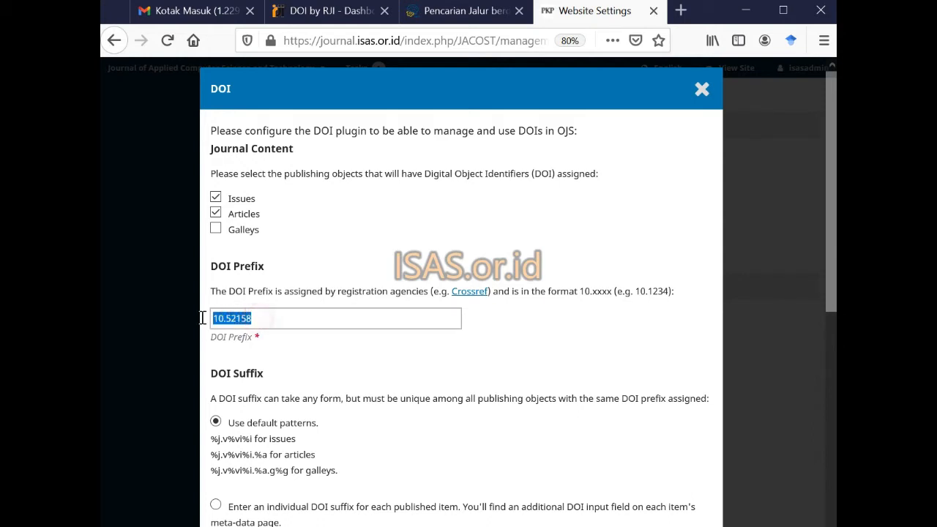
pyautogui.click(253, 319)
# Step: Review the DOI suffix options, keep the default patterns and save the DOI plugin settings
pyautogui.scroll(-2, 333, 337)
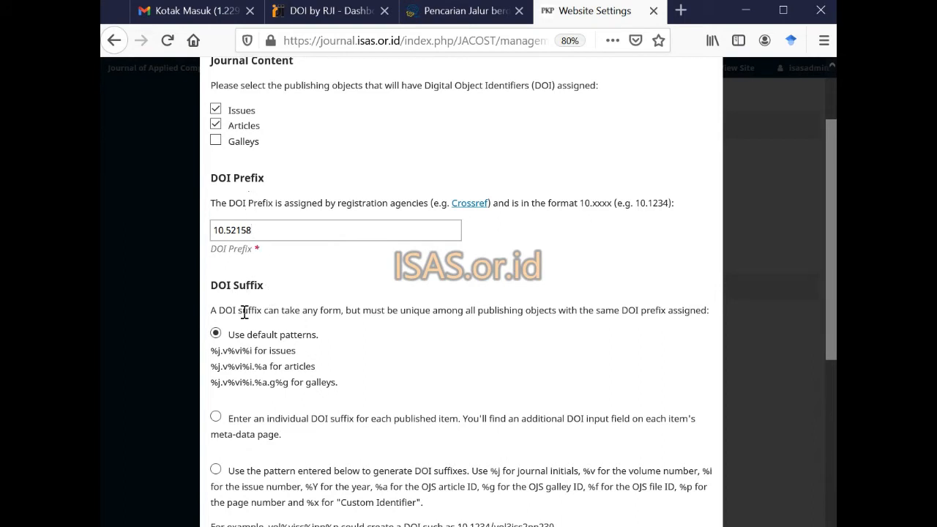
pyautogui.scroll(-2, 245, 312)
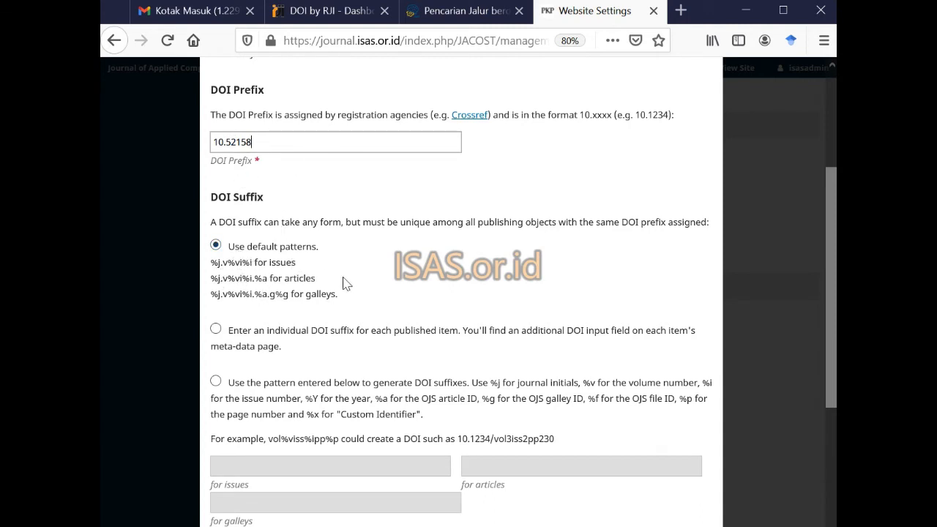
pyautogui.scroll(-2, 297, 244)
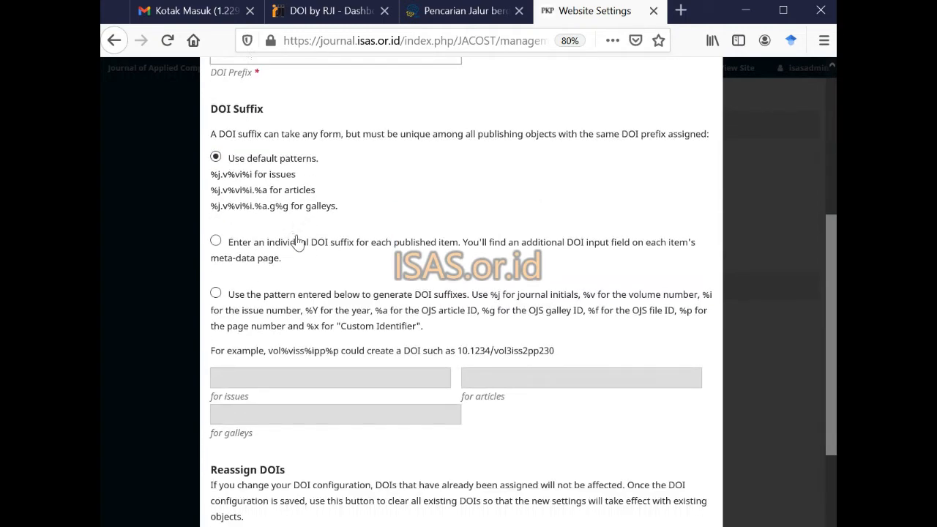
pyautogui.scroll(-3, 315, 286)
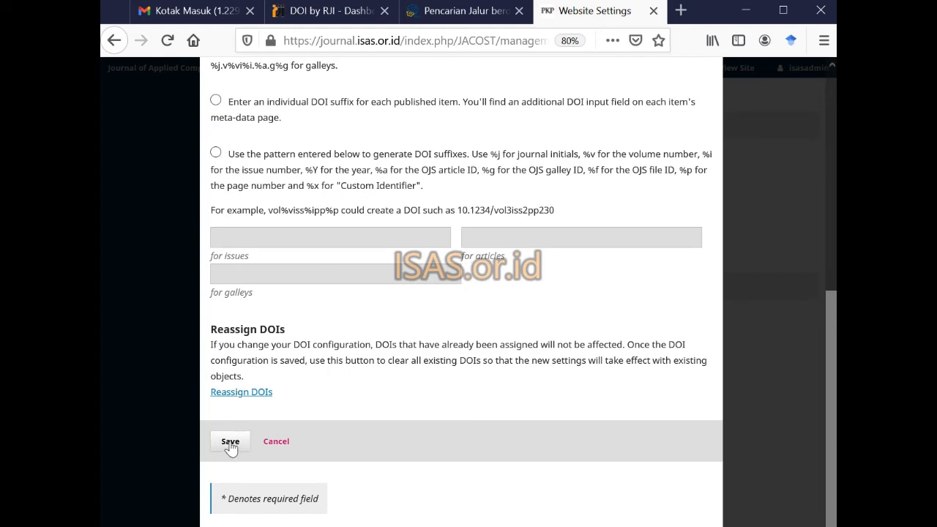
pyautogui.click(230, 442)
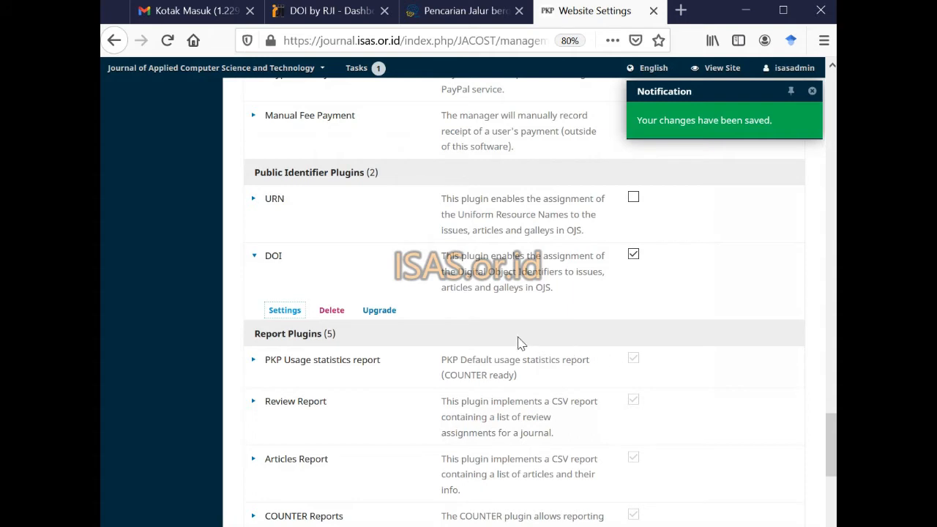
# Step: Go to the journal's back issues and open Vol 1 No 1 (2020): Juni 2020 for editing
pyautogui.scroll(15, 520, 342)
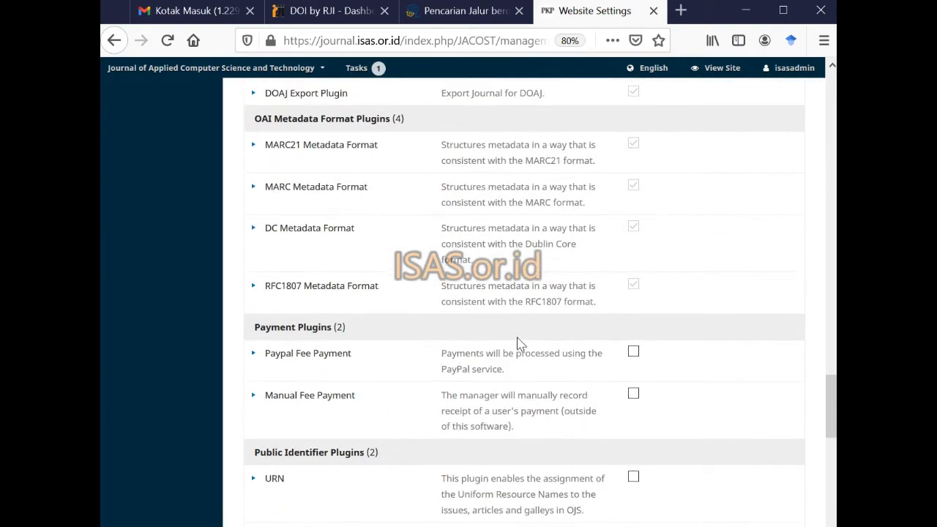
pyautogui.scroll(20, 519, 342)
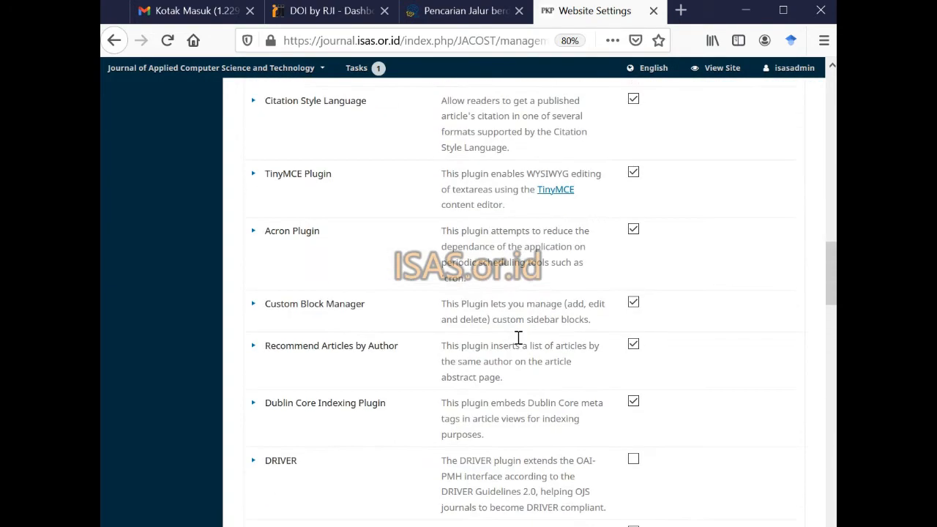
pyautogui.scroll(10, 518, 342)
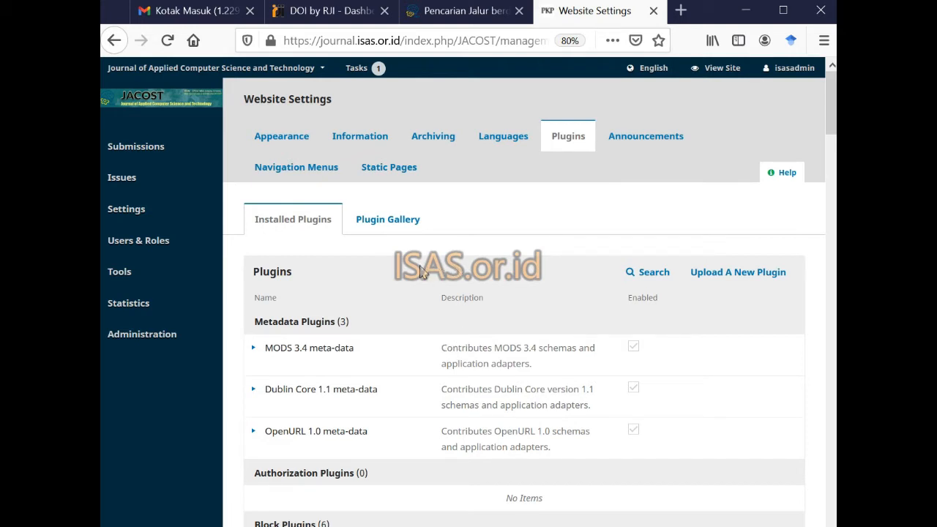
pyautogui.moveTo(146, 182)
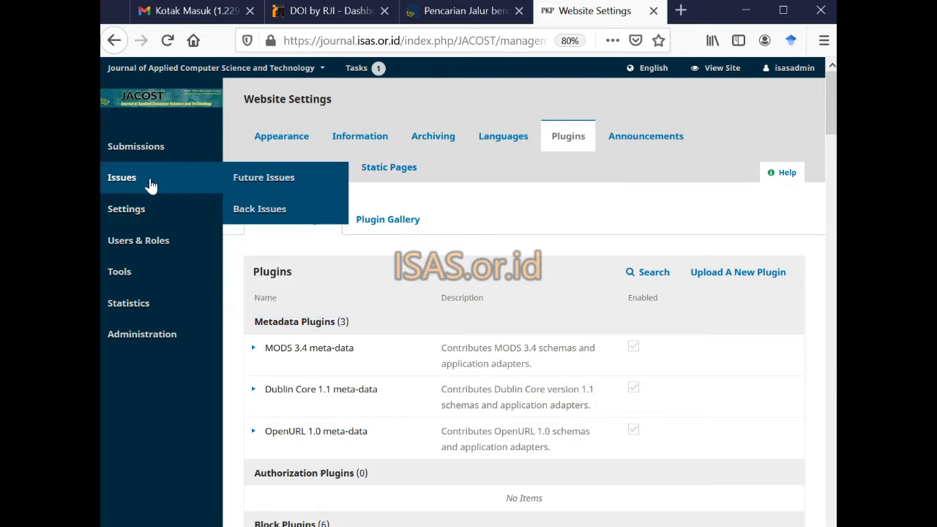
pyautogui.click(259, 209)
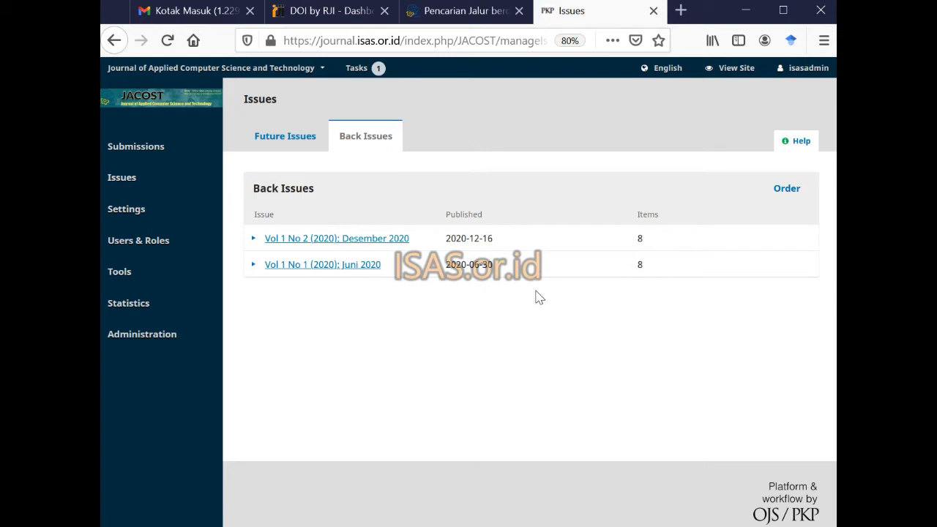
pyautogui.click(253, 266)
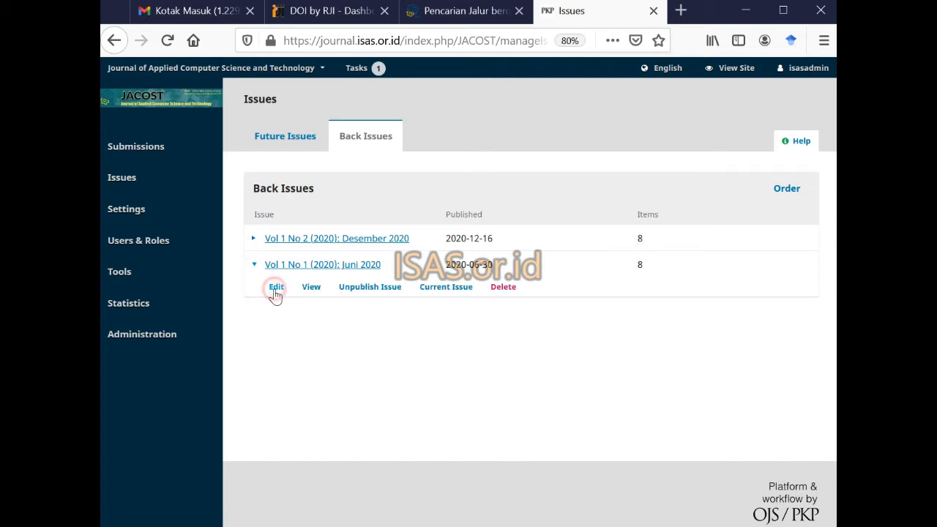
pyautogui.click(274, 288)
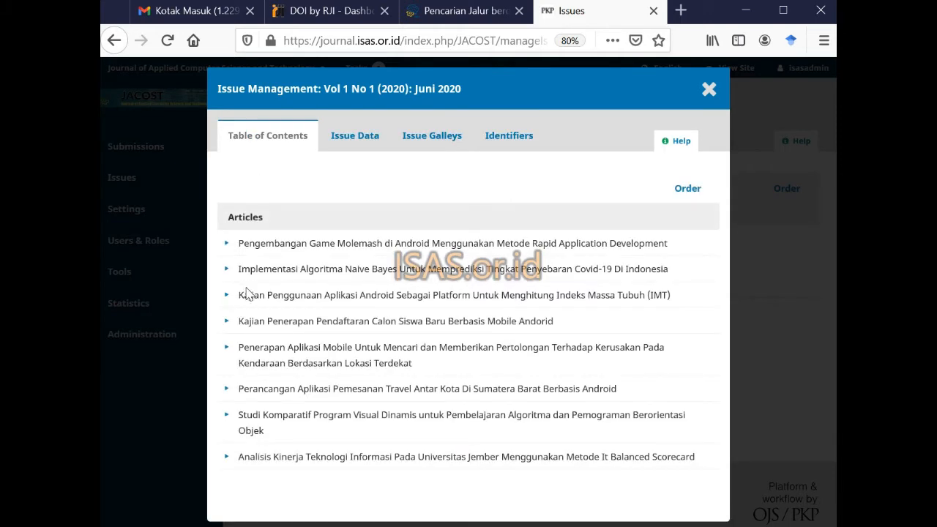
# Step: Open the submission "Pengembangan Game Molemash di Android Menggunakan Metode Rapid Application Development" and show the identifiers in its metadata
pyautogui.click(226, 246)
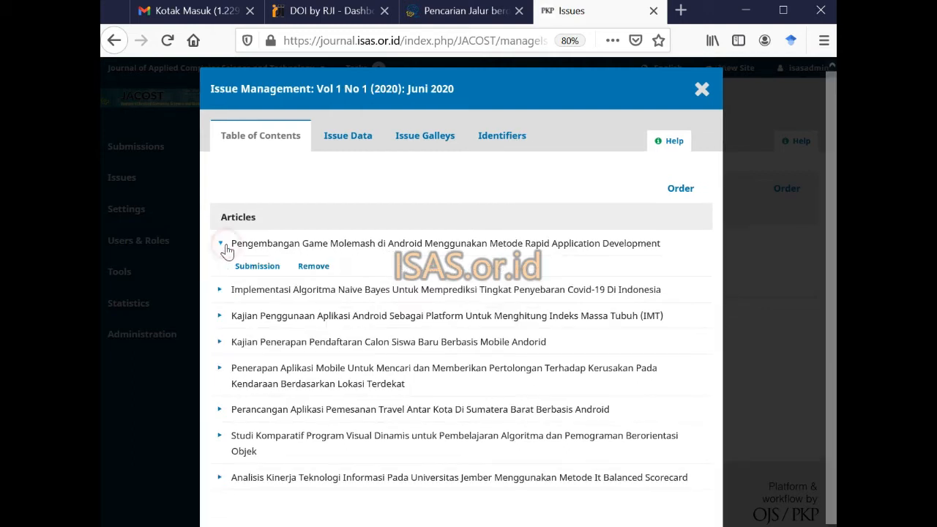
pyautogui.click(263, 268)
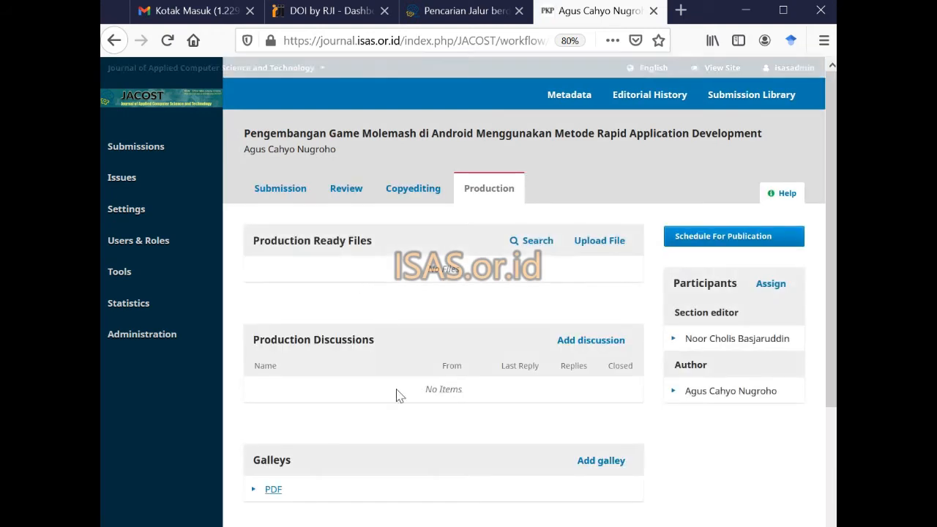
pyautogui.click(578, 96)
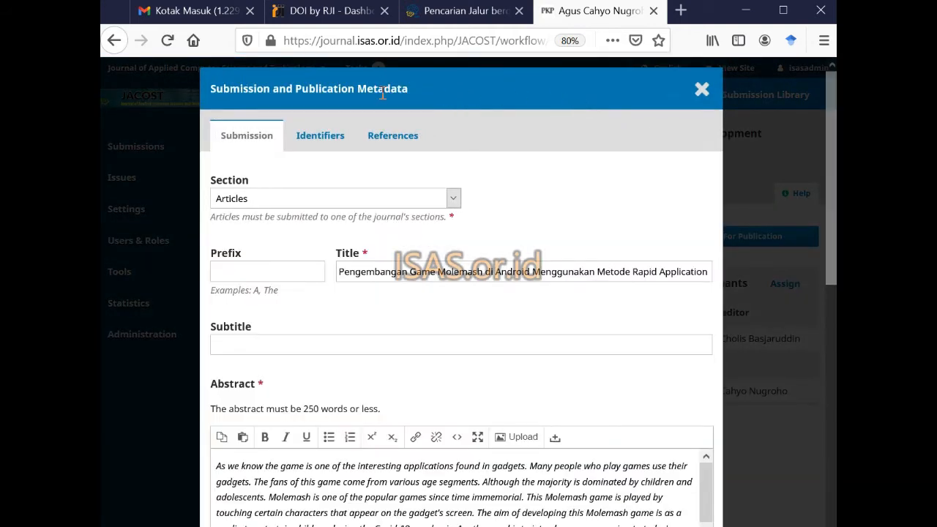
pyautogui.click(318, 143)
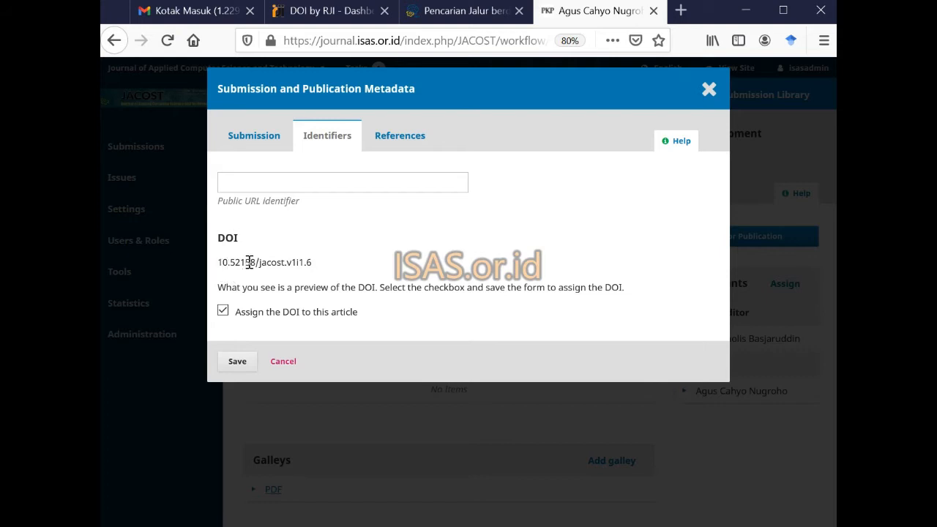
# Step: Review the DOI preview of the Molemash game article, save its DOI assignment and close the metadata
pyautogui.moveTo(254, 263); pyautogui.dragTo(283, 265)
pyautogui.doubleClick(309, 264)
pyautogui.click(242, 364)
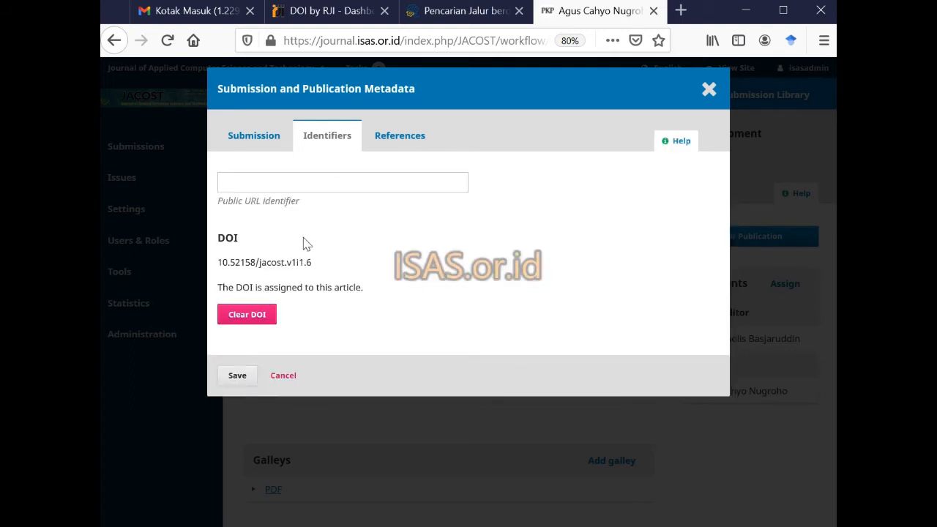
pyautogui.click(708, 88)
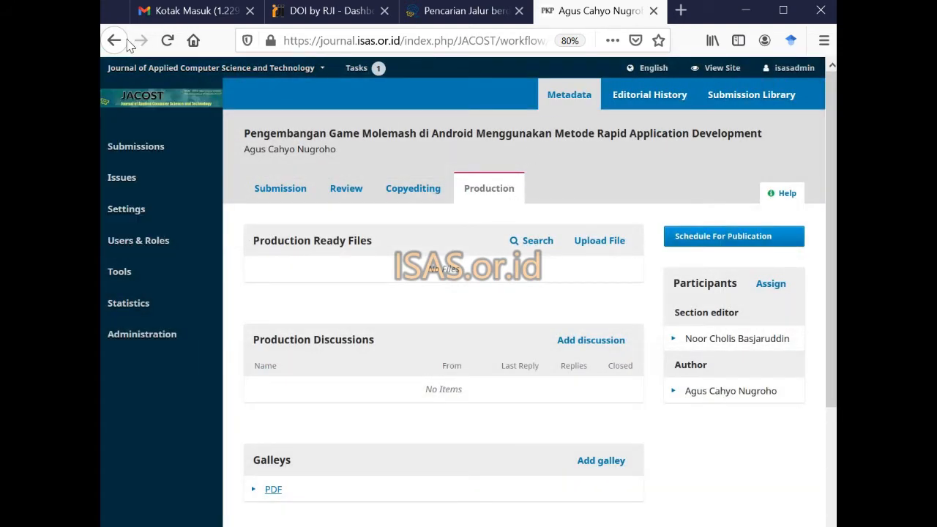
# Step: Return to the back issues and open Vol 1 No 1 (2020): Juni 2020 for editing
pyautogui.moveTo(126, 183)
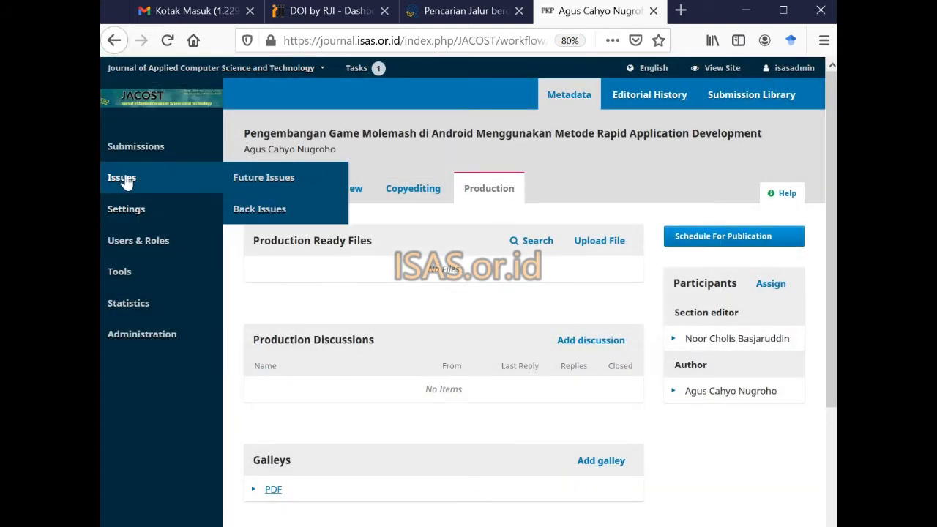
pyautogui.click(113, 41)
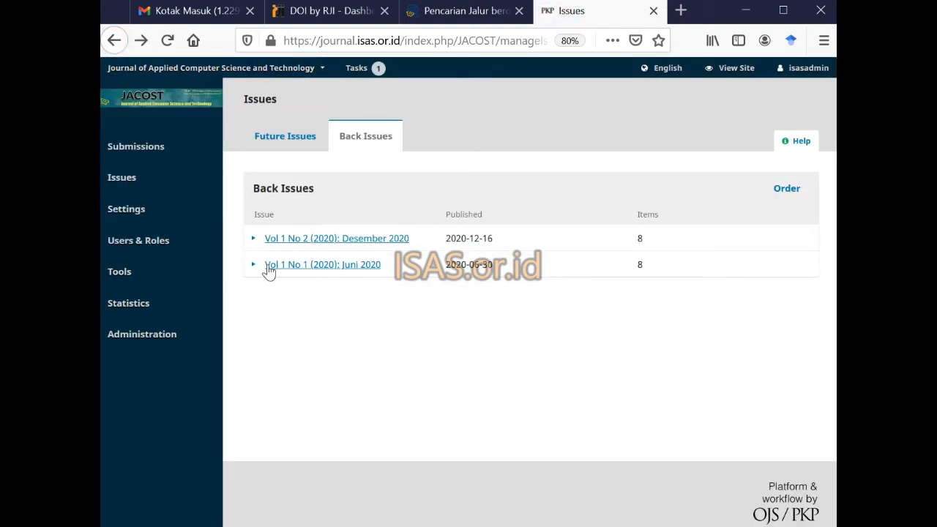
pyautogui.click(253, 265)
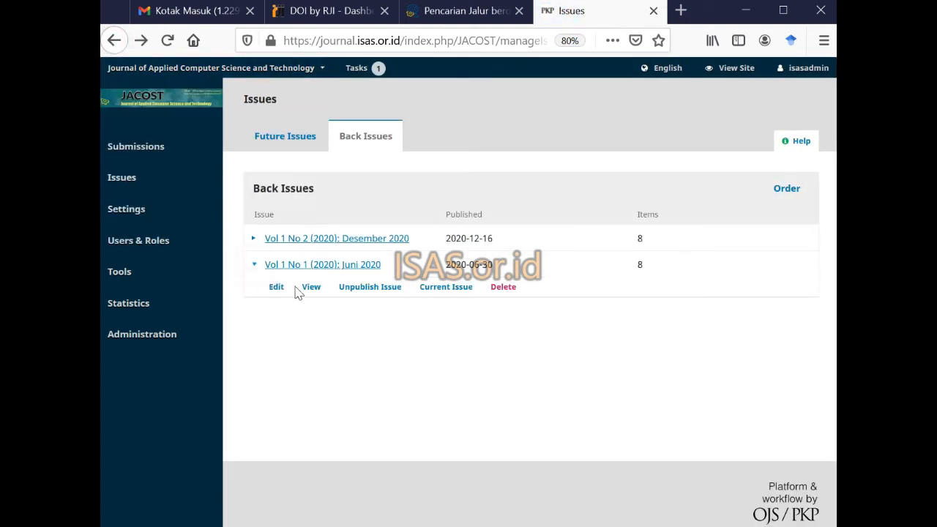
pyautogui.click(275, 290)
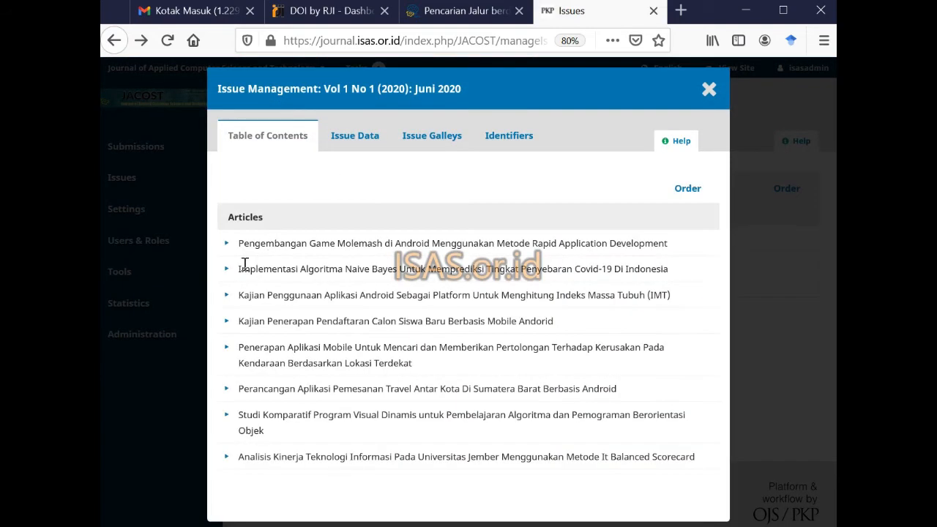
# Step: Open the submissions "Implementasi Algoritma Naive Bayes", "Kajian Penggunaan Aplikasi Android" and "Kajian Penerapan Pendaftaran Calon Siswa Baru" each in a new browser tab
pyautogui.click(223, 273)
pyautogui.rightClick(253, 293)
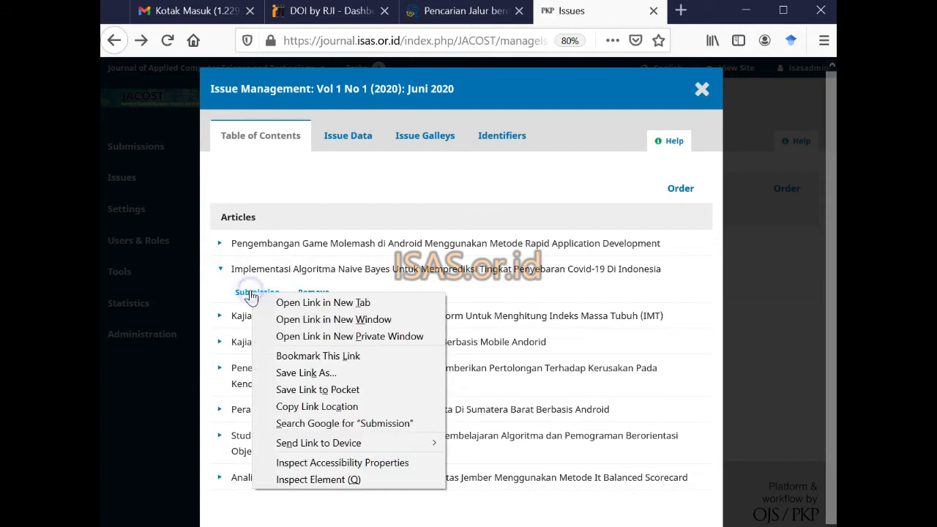
pyautogui.click(315, 302)
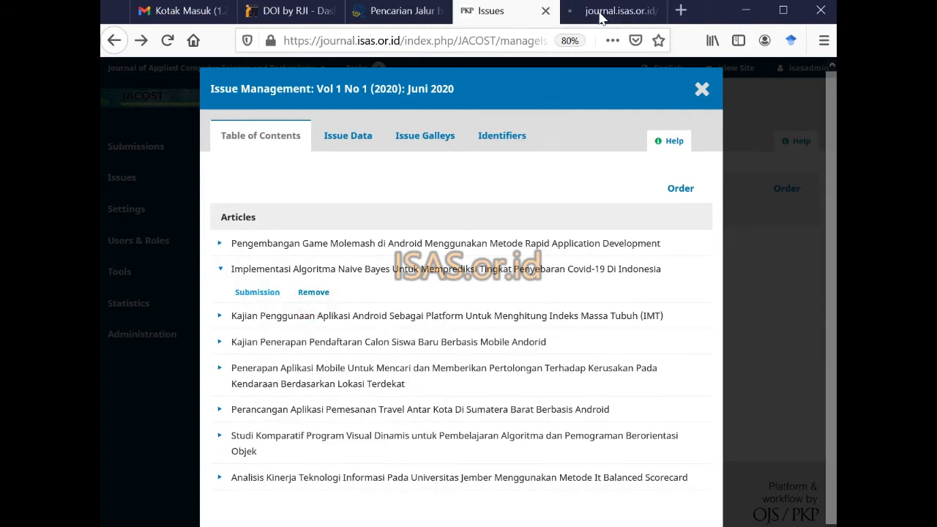
pyautogui.click(221, 316)
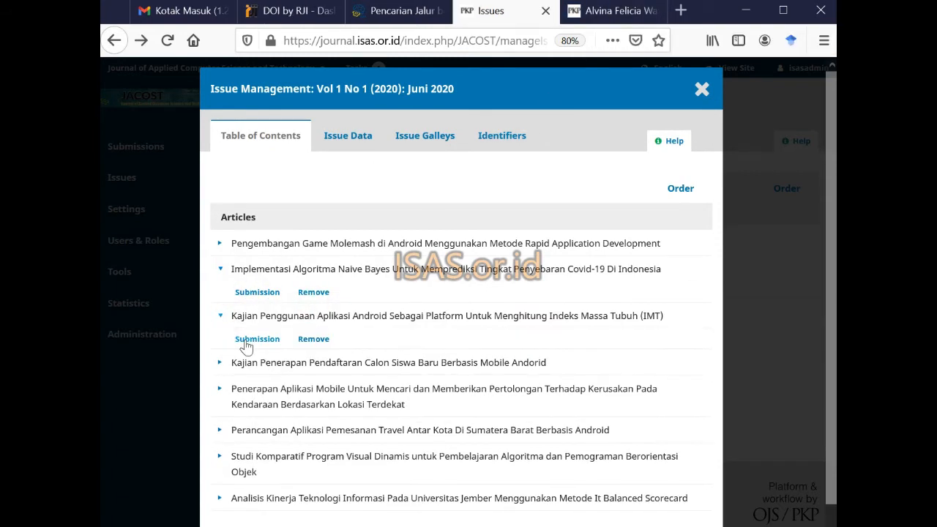
pyautogui.rightClick(245, 342)
pyautogui.click(287, 352)
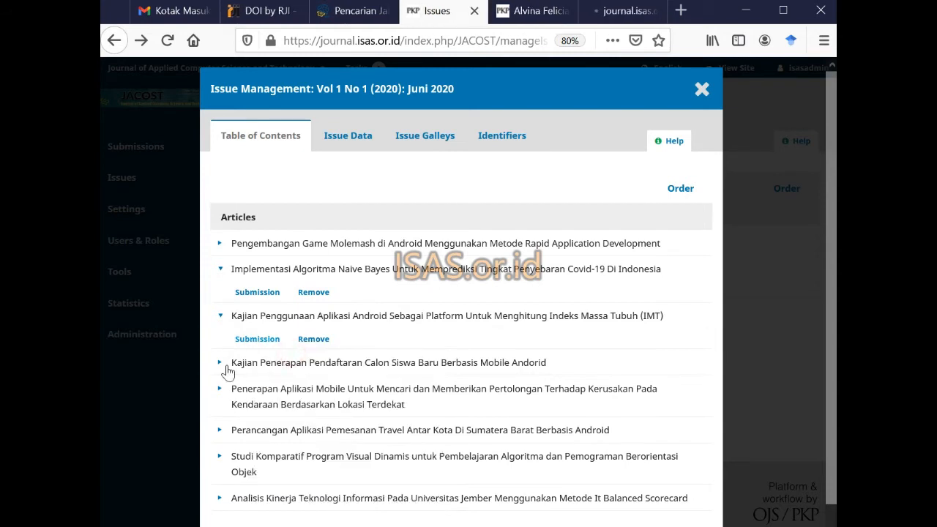
pyautogui.click(221, 363)
pyautogui.rightClick(257, 385)
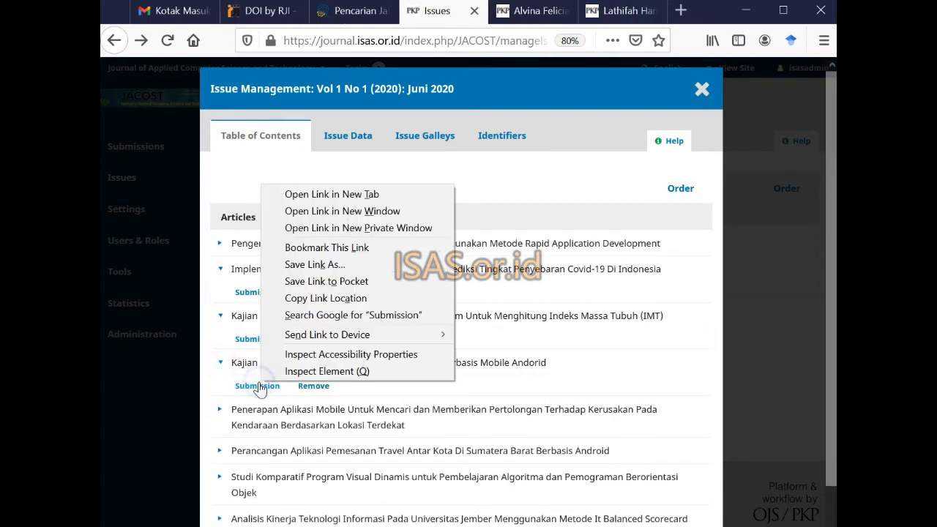
pyautogui.click(309, 194)
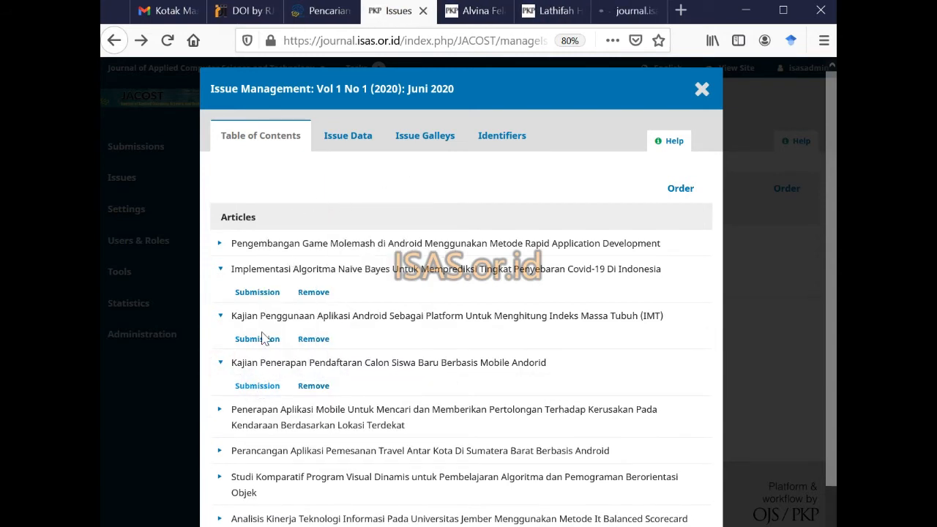
# Step: Open the submissions "Penerapan Aplikasi Mobile" and "Perancangan Aplikasi Pemesanan Travel Antar Kota" each in a new browser tab
pyautogui.click(220, 410)
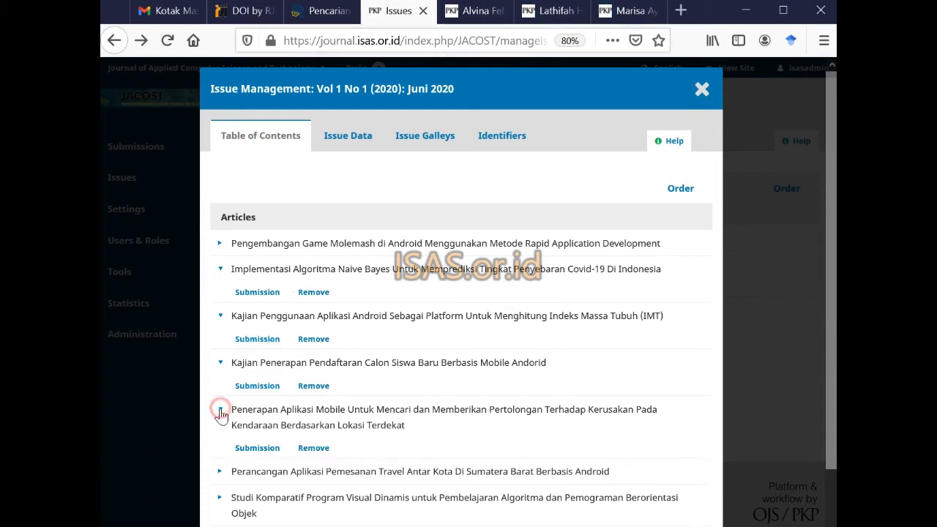
pyautogui.rightClick(257, 447)
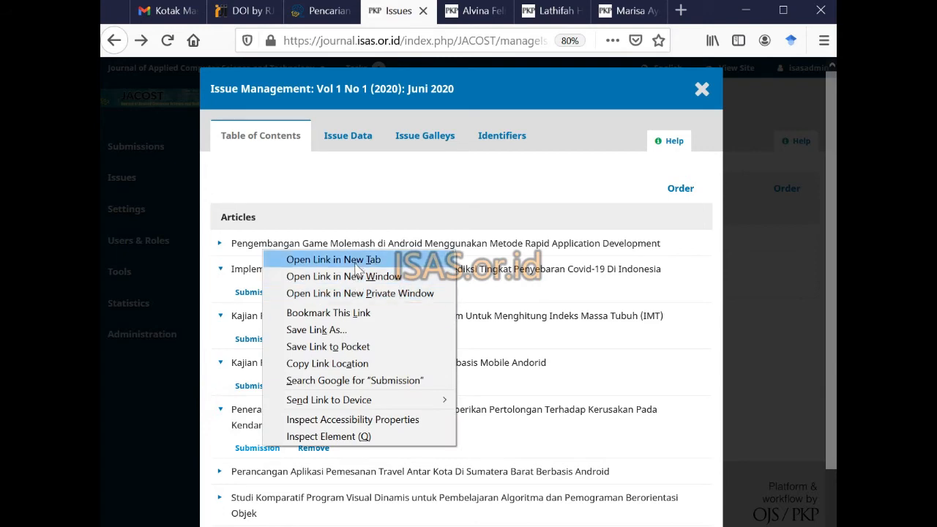
pyautogui.click(277, 260)
pyautogui.scroll(-2, 282, 344)
pyautogui.click(219, 402)
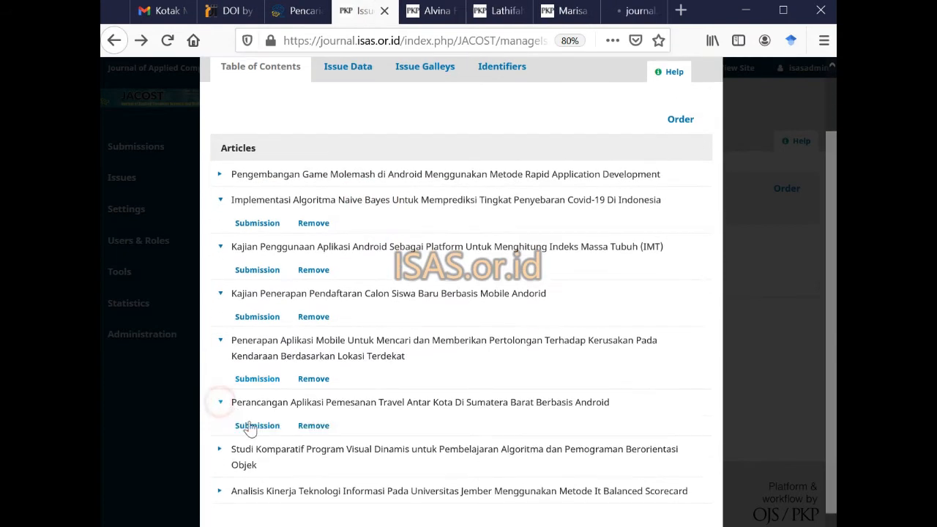
pyautogui.rightClick(260, 426)
pyautogui.click(370, 242)
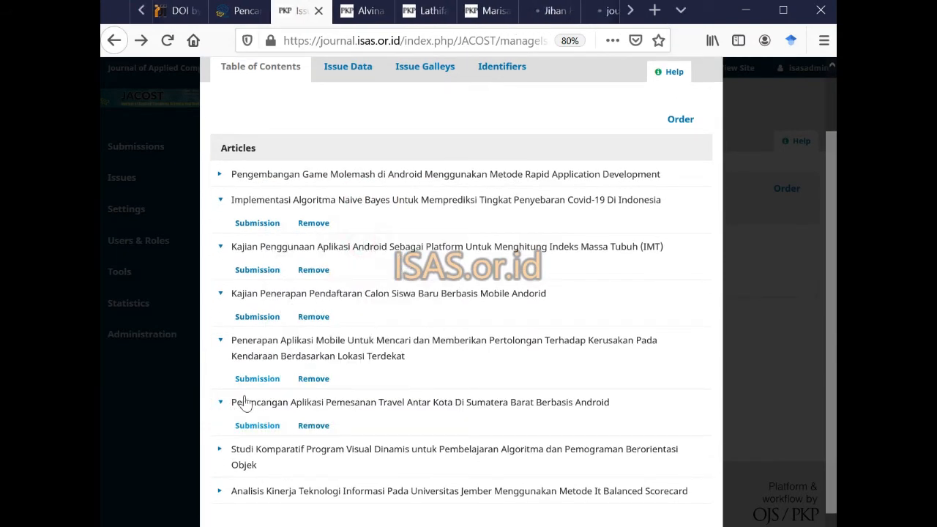
# Step: Open the submissions "Studi Komparatif Program Visual Dinamis" and "Analisis Kinerja Teknologi Informasi" each in a new browser tab
pyautogui.click(220, 451)
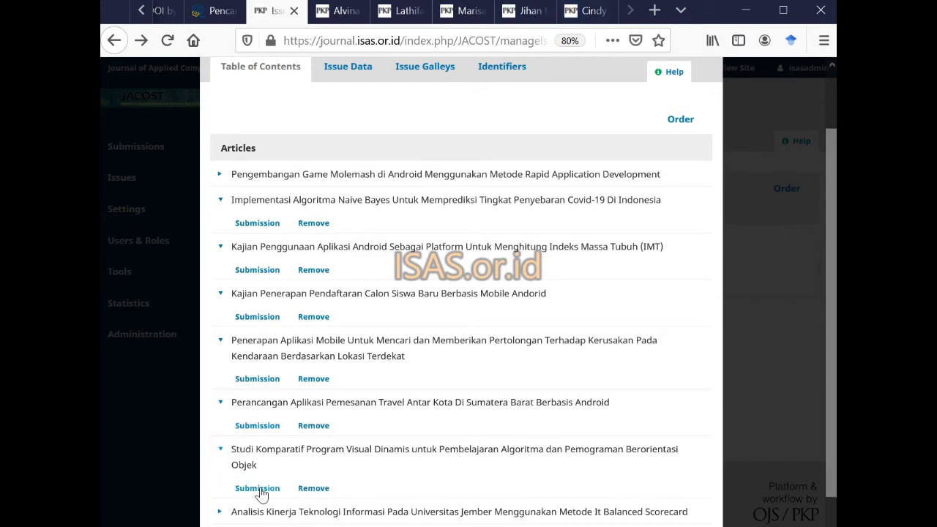
pyautogui.rightClick(260, 489)
pyautogui.click(307, 298)
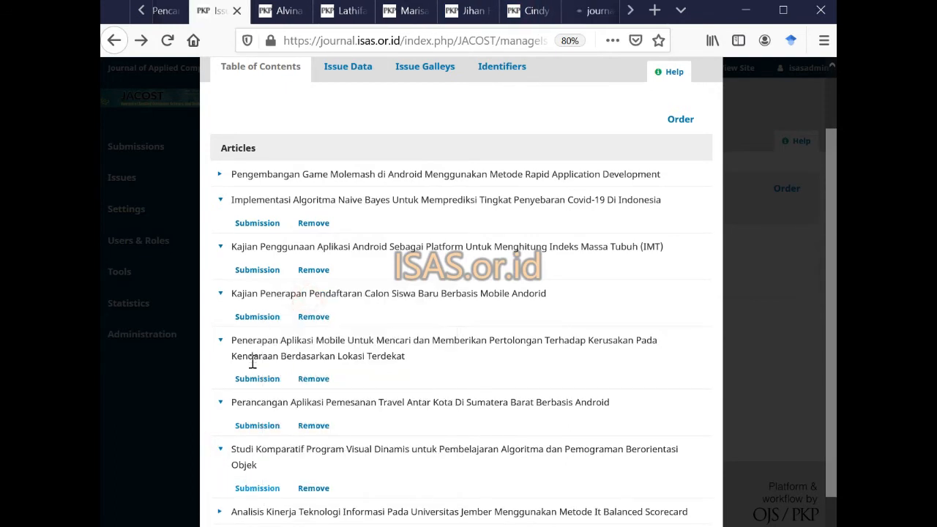
pyautogui.scroll(-1, 242, 410)
pyautogui.click(219, 472)
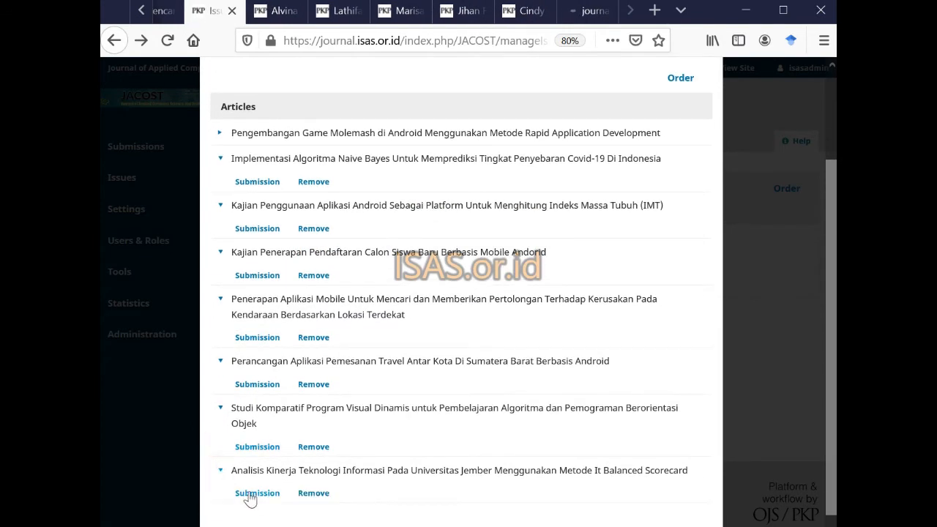
pyautogui.rightClick(257, 493)
pyautogui.click(314, 303)
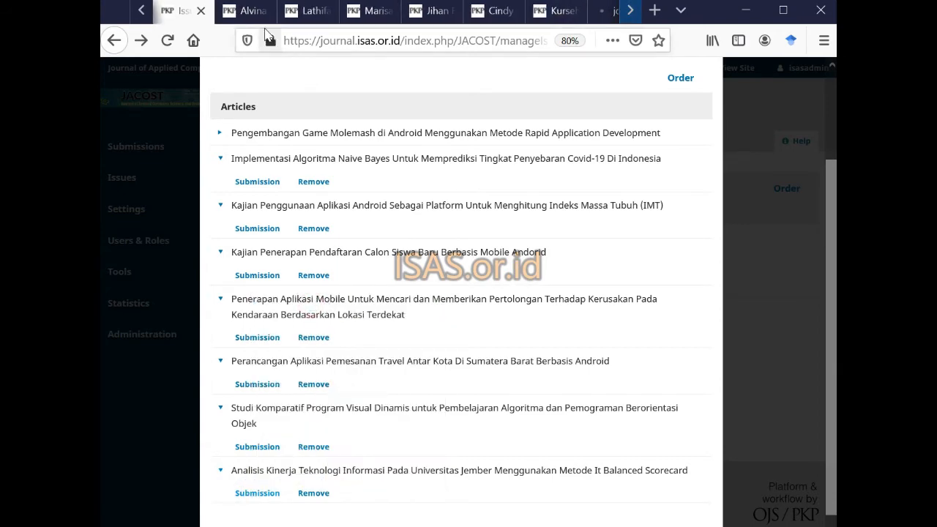
# Step: Assign the DOI to the article "Implementasi Algoritma Naive Bayes" in its metadata identifiers, save, and close that submission's browser tab
pyautogui.click(251, 10)
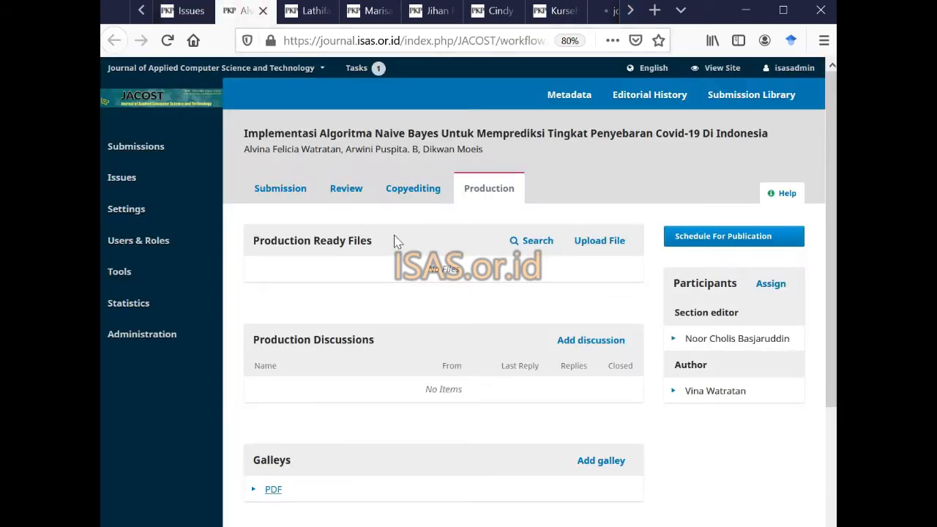
pyautogui.click(576, 95)
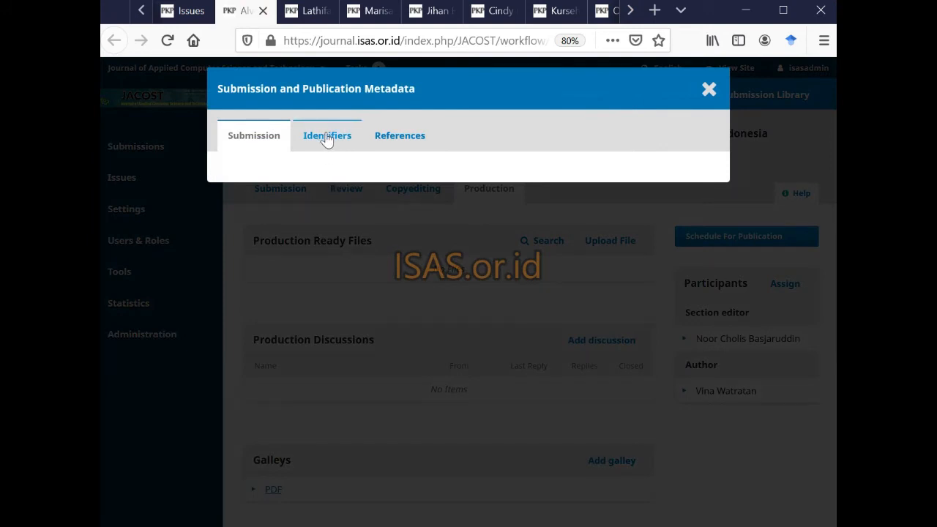
pyautogui.click(326, 143)
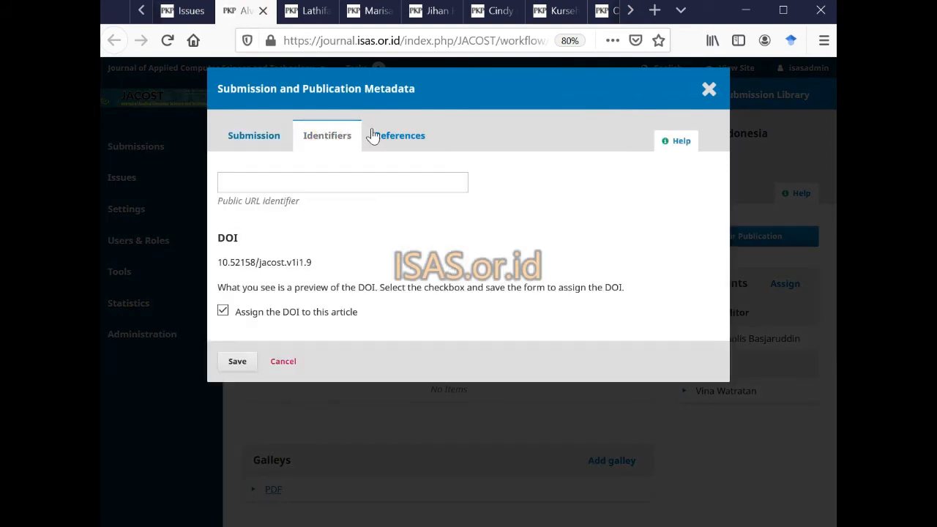
pyautogui.click(240, 363)
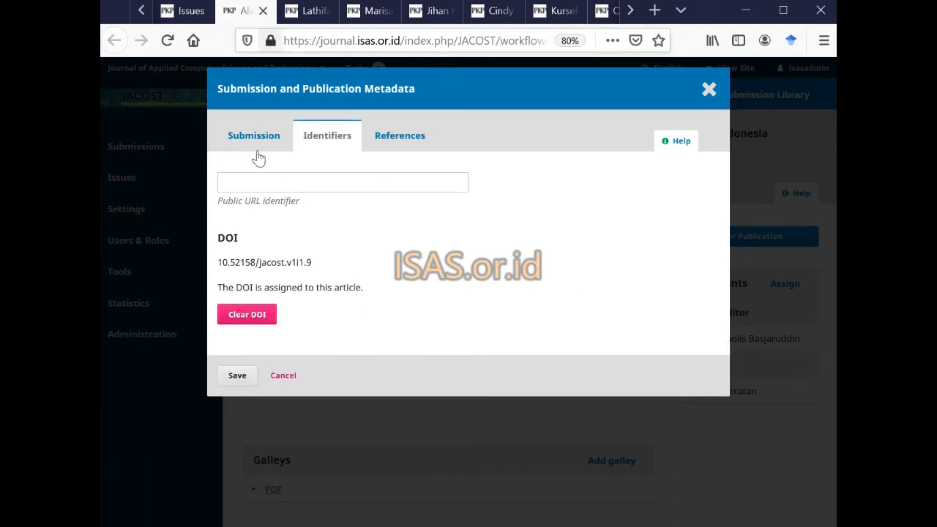
pyautogui.click(262, 10)
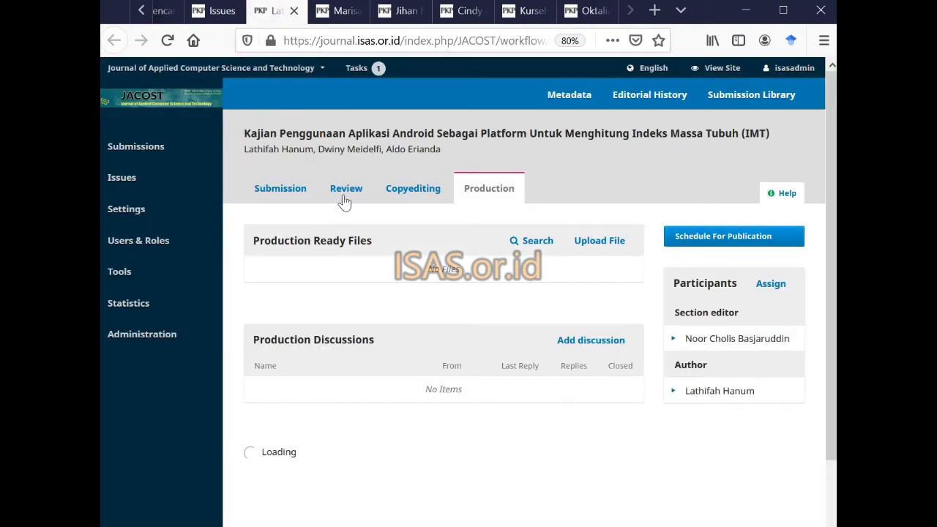
# Step: Assign the DOI to the article "Kajian Penggunaan Aplikasi Android" in its metadata identifiers, save, and close that submission's browser tab
pyautogui.click(550, 99)
pyautogui.click(335, 143)
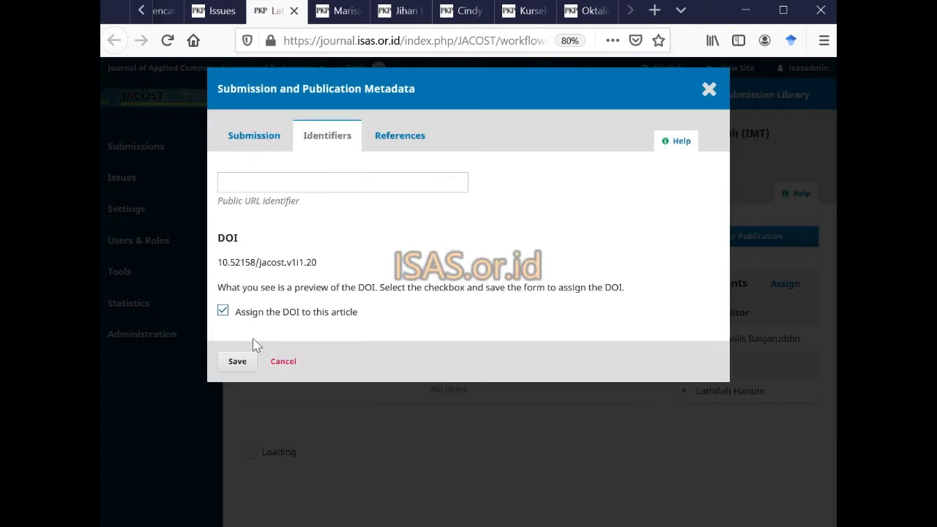
pyautogui.click(236, 360)
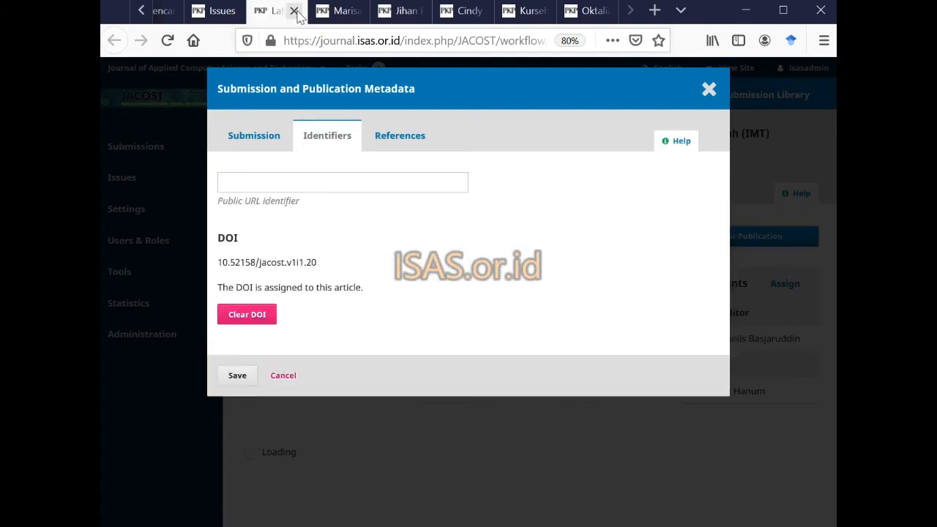
pyautogui.click(294, 10)
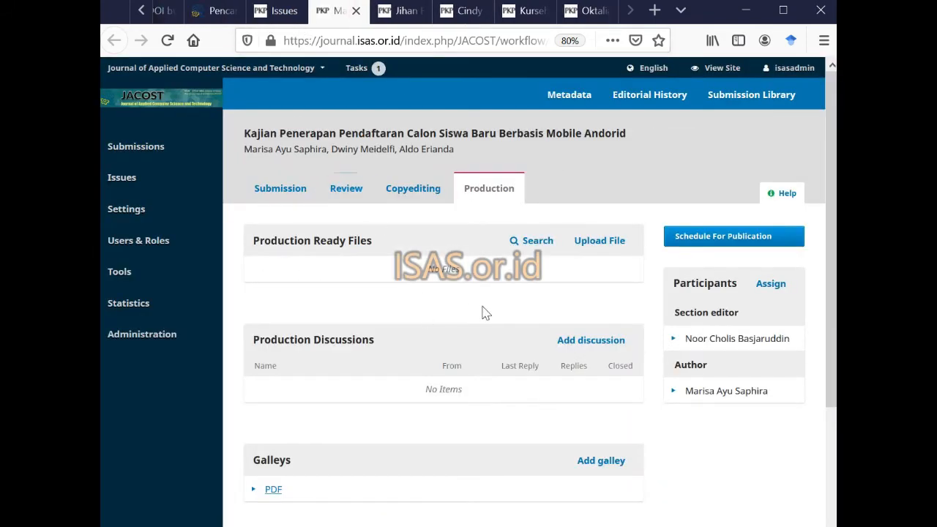
# Step: Show the identifiers in the metadata of the submission "Kajian Penerapan Pendaftaran Calon Siswa Baru Berbasis Mobile Andorid"
pyautogui.click(569, 94)
pyautogui.click(326, 138)
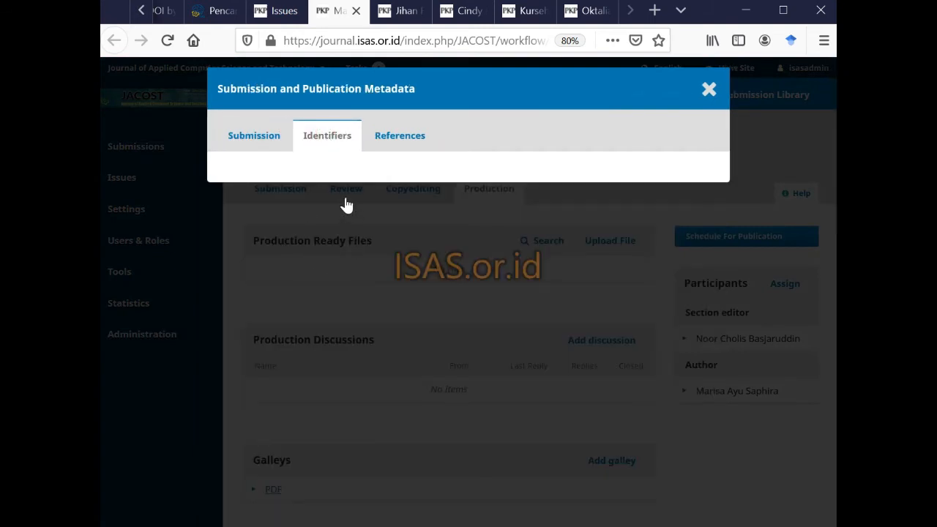
# Step: Assign the DOI to the article "Penerapan Aplikasi Mobile" in its metadata identifiers, save, and close that submission's browser tab
pyautogui.click(410, 9)
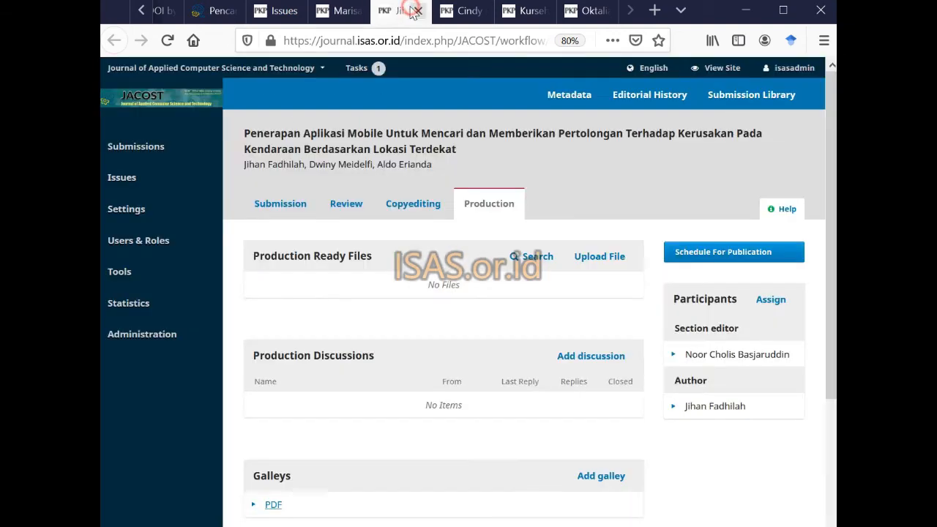
pyautogui.click(554, 93)
pyautogui.click(337, 137)
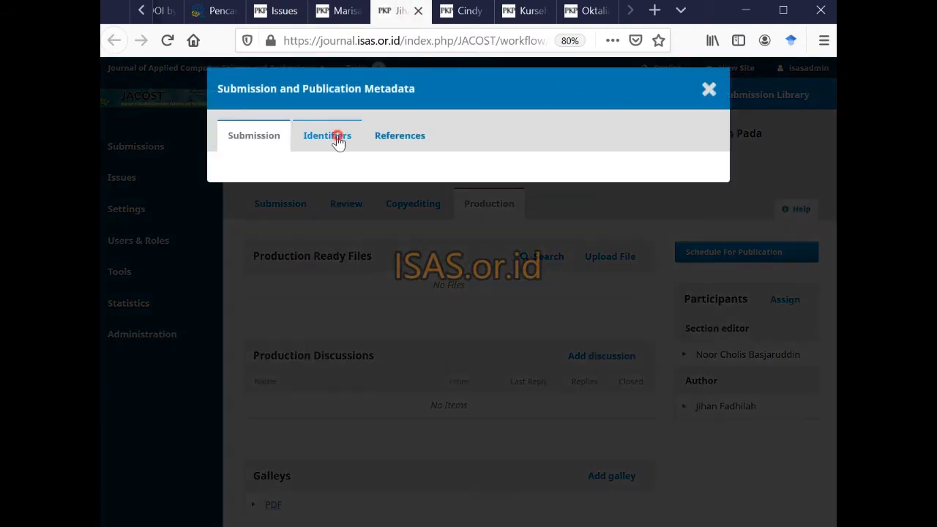
pyautogui.click(236, 361)
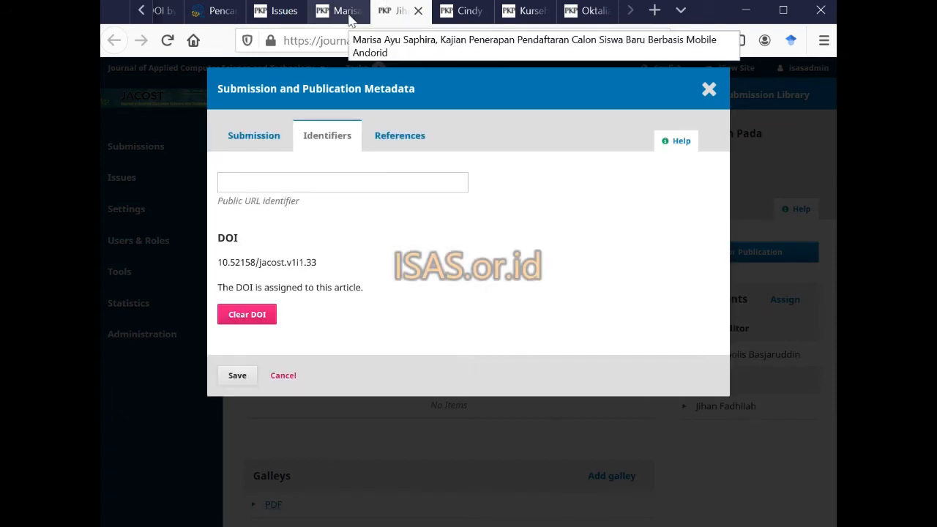
pyautogui.click(238, 375)
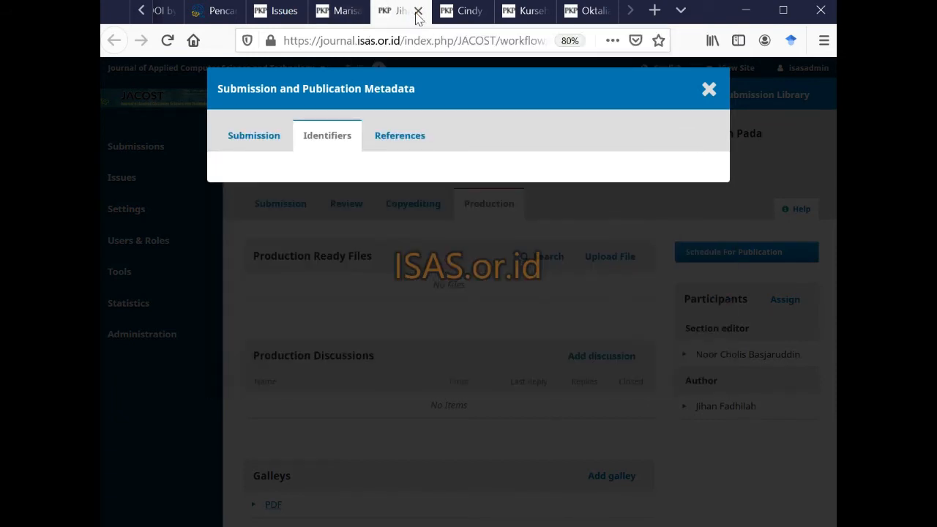
pyautogui.click(418, 10)
# Step: Save the DOI assignment of "Kajian Penerapan Pendaftaran Calon Siswa Baru" and switch to the submission "Perancangan Aplikasi Pemesanan Travel Antar Kota"
pyautogui.click(340, 11)
pyautogui.click(237, 364)
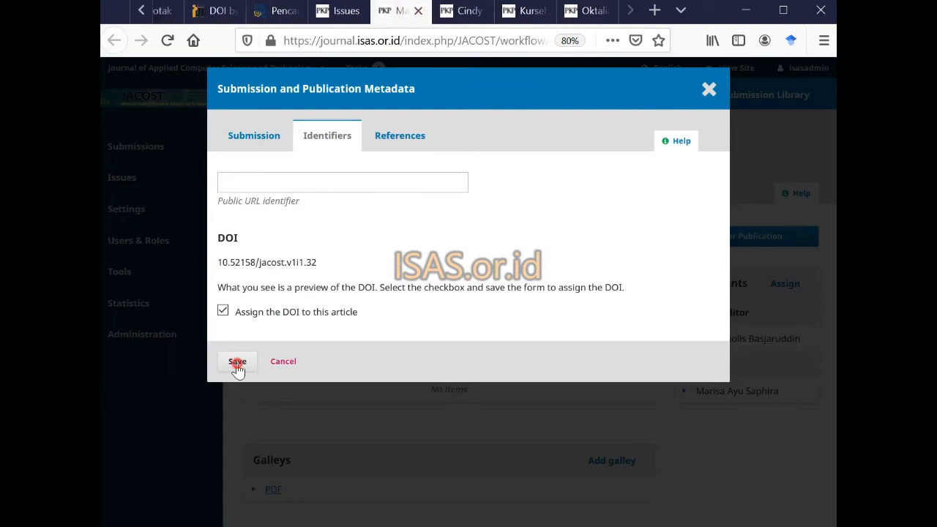
pyautogui.click(468, 12)
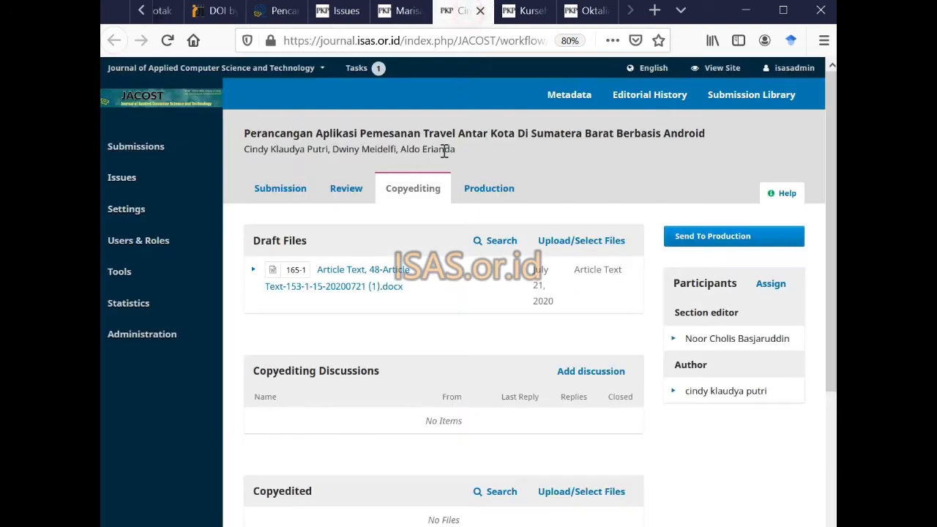
# Step: Assign the DOI to the article "Perancangan Aplikasi Pemesanan Travel Antar Kota" in its metadata identifiers, save, and close that submission's browser tab
pyautogui.click(552, 95)
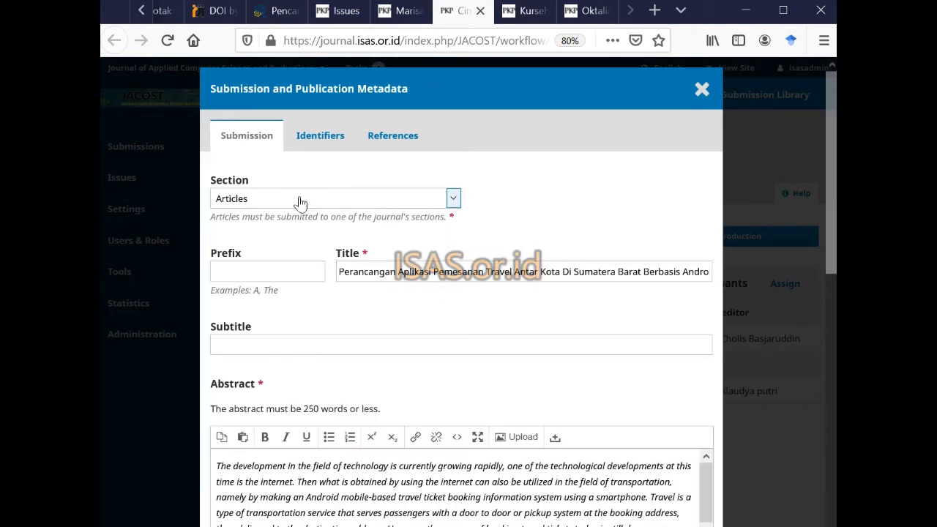
pyautogui.click(319, 138)
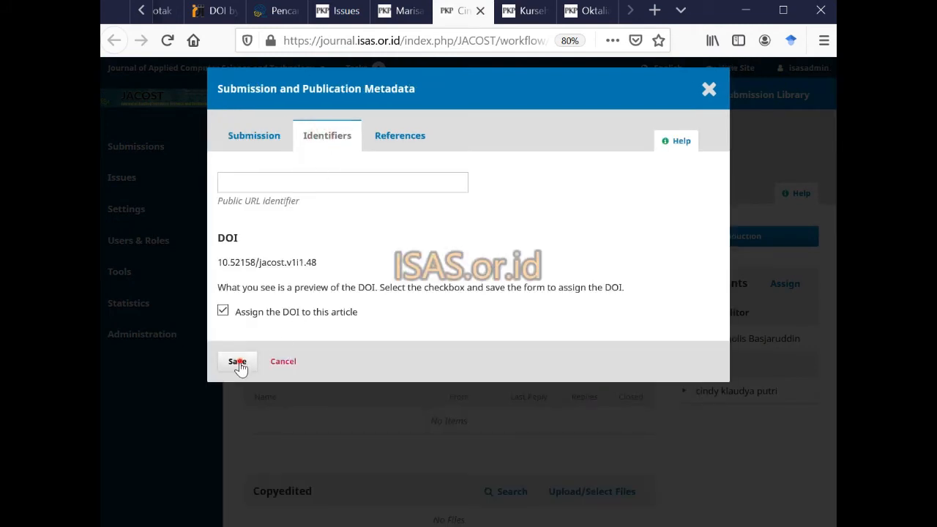
pyautogui.click(240, 362)
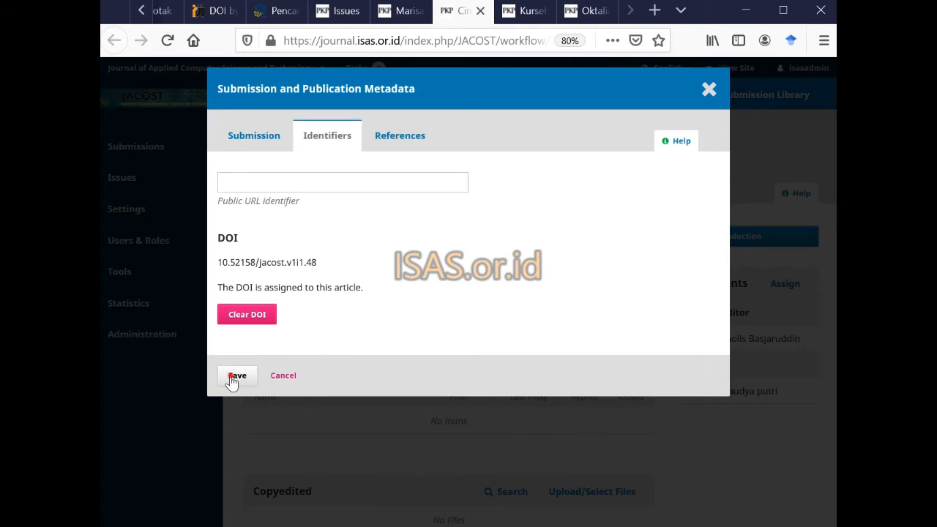
pyautogui.click(480, 11)
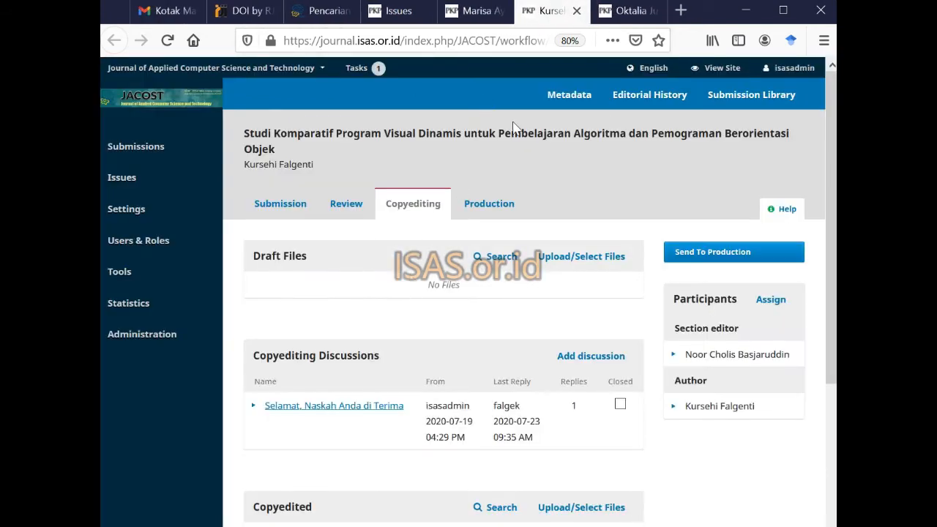
# Step: Assign the DOI to the article "Studi Komparatif Program Visual Dinamis" in its metadata identifiers, save, and close that submission's browser tab
pyautogui.click(571, 96)
pyautogui.click(342, 135)
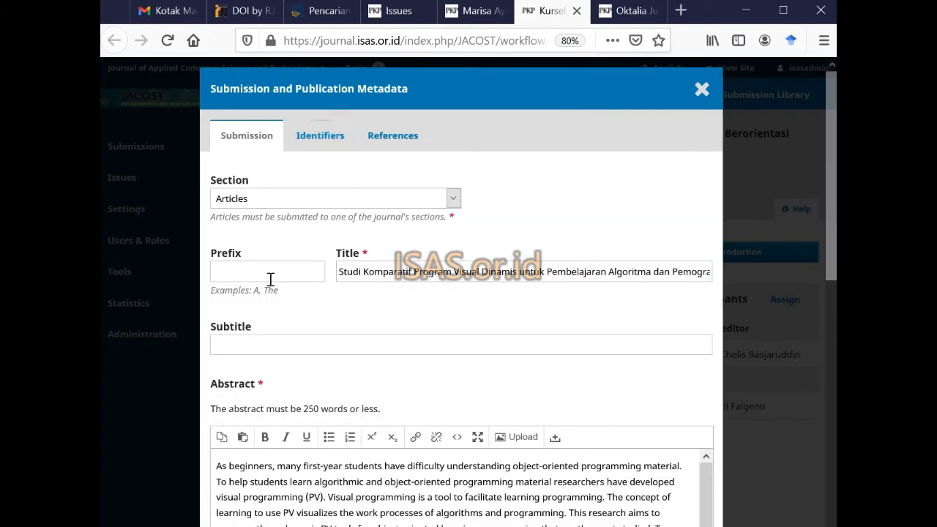
pyautogui.click(304, 133)
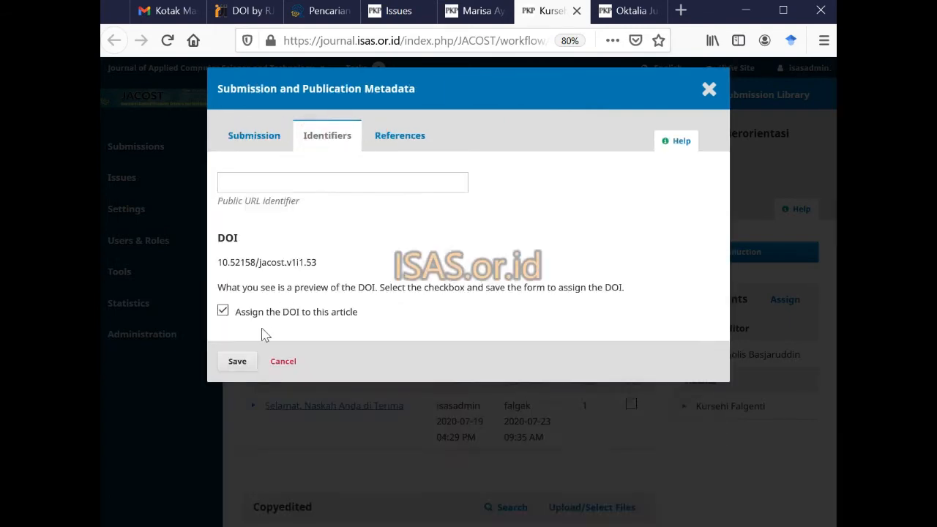
pyautogui.click(237, 361)
pyautogui.click(577, 12)
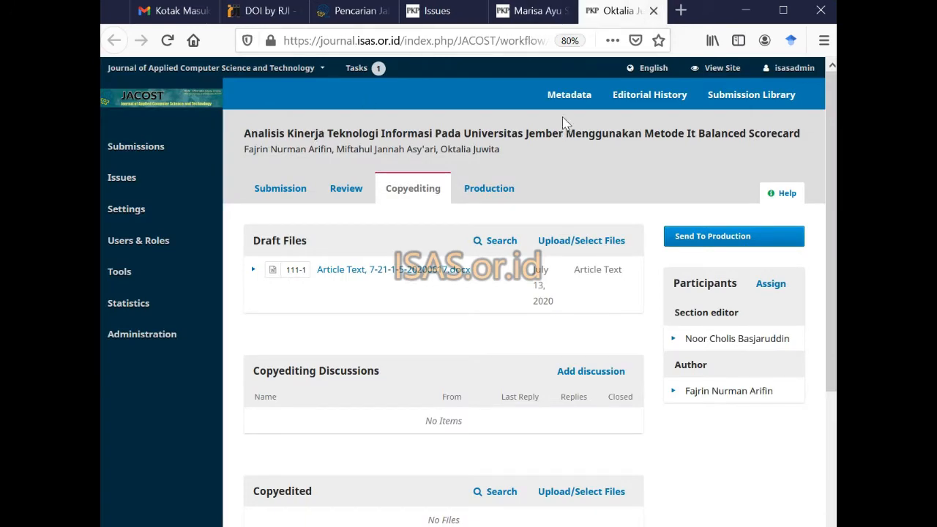
# Step: Assign the DOI to the article "Analisis Kinerja Teknologi Informasi Pada Universitas Jember" in its metadata identifiers, save, and close the metadata dialog
pyautogui.click(566, 93)
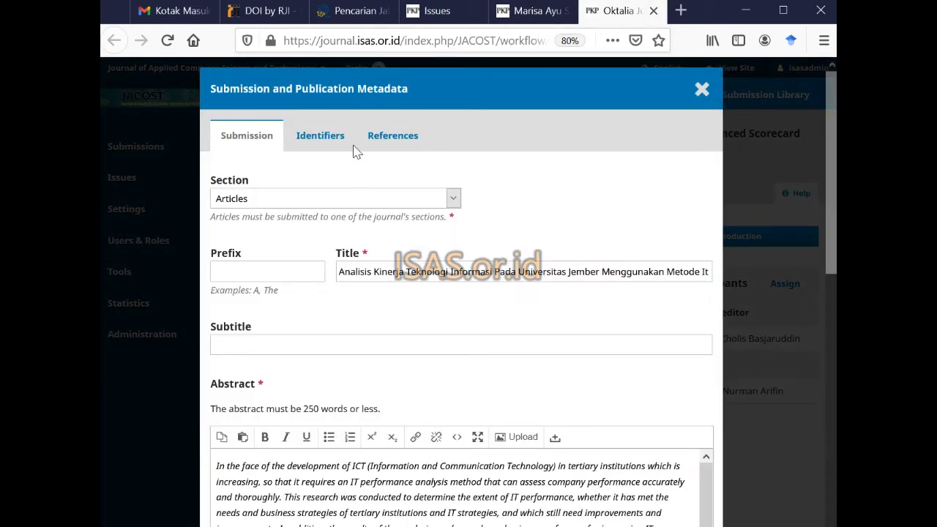
pyautogui.click(328, 138)
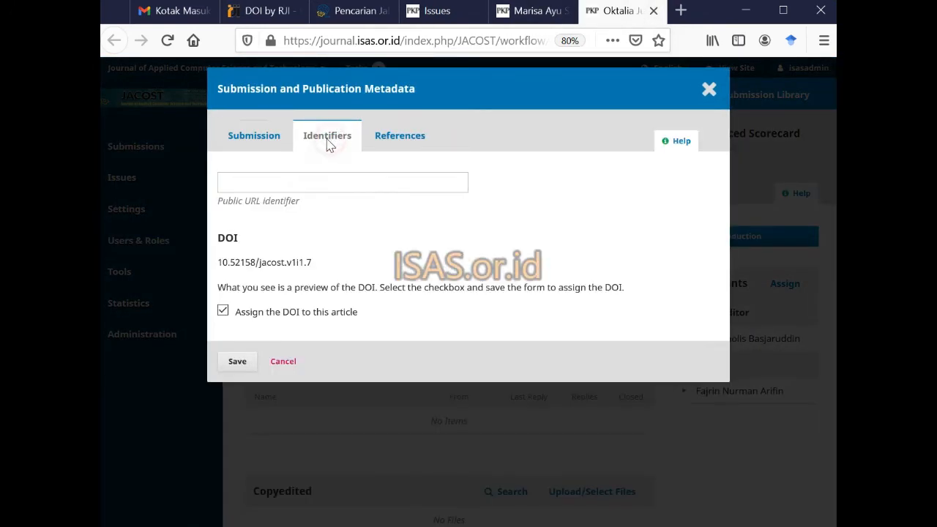
pyautogui.click(238, 366)
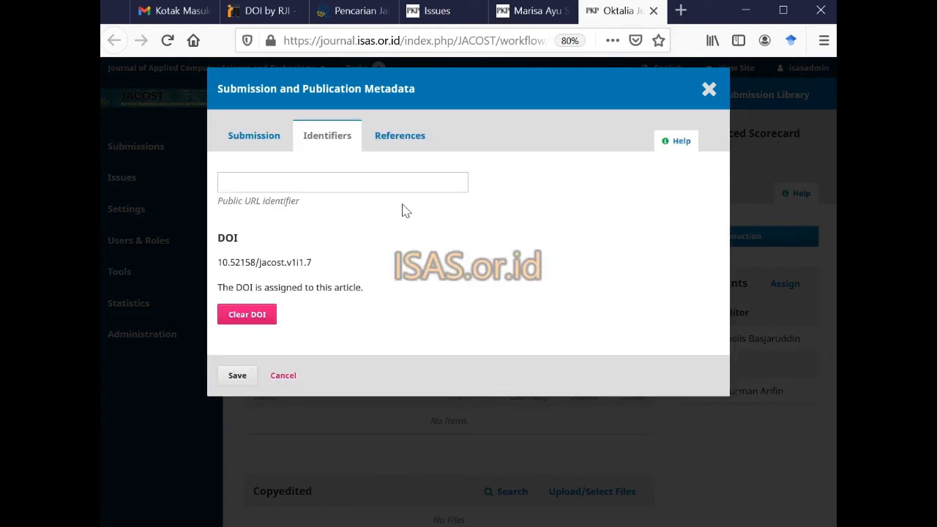
pyautogui.click(703, 102)
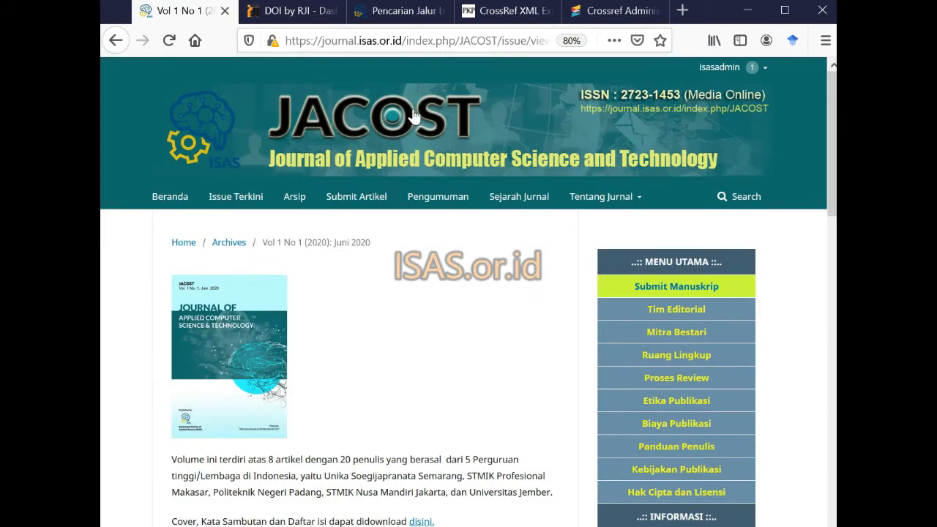
# Step: Open the article "Pengembangan Game Molemash di Android" from the Vol 1 No 1 (2020) issue page and view its DOI
pyautogui.scroll(-2, 368, 209)
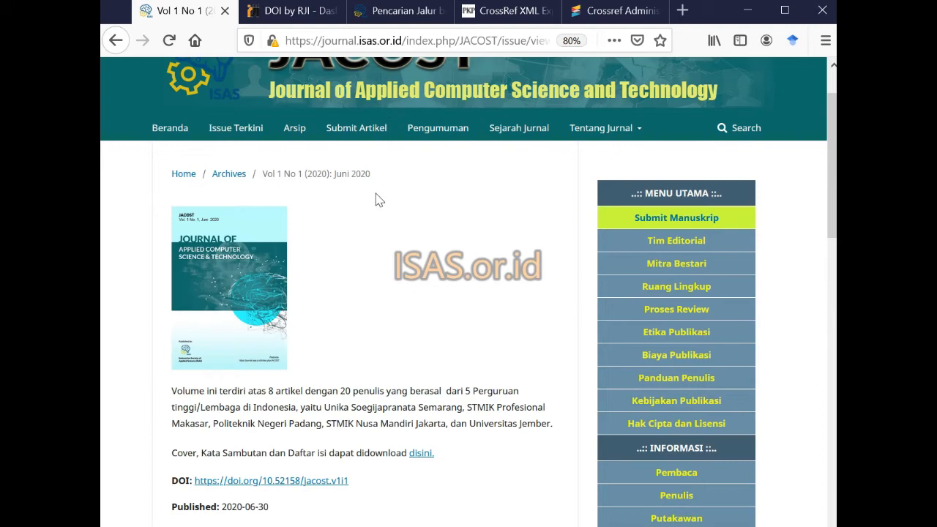
pyautogui.scroll(-7, 377, 199)
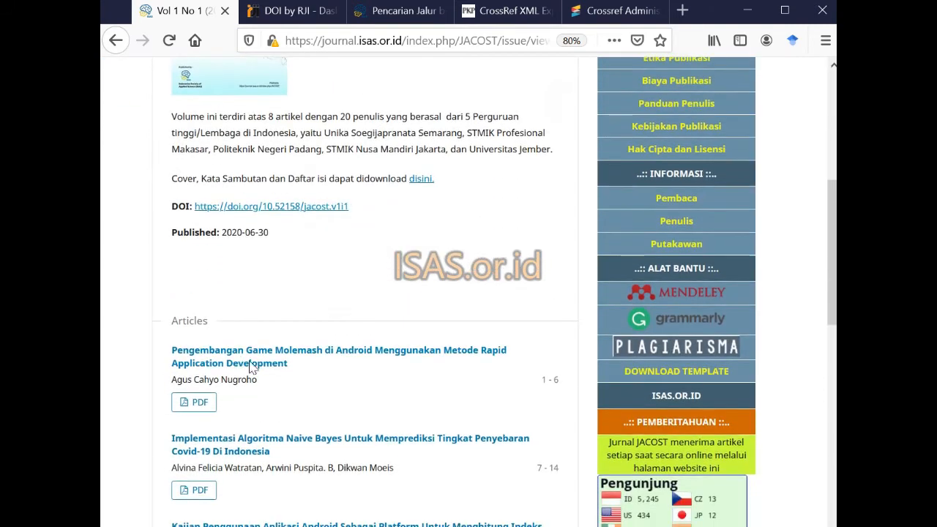
pyautogui.click(243, 360)
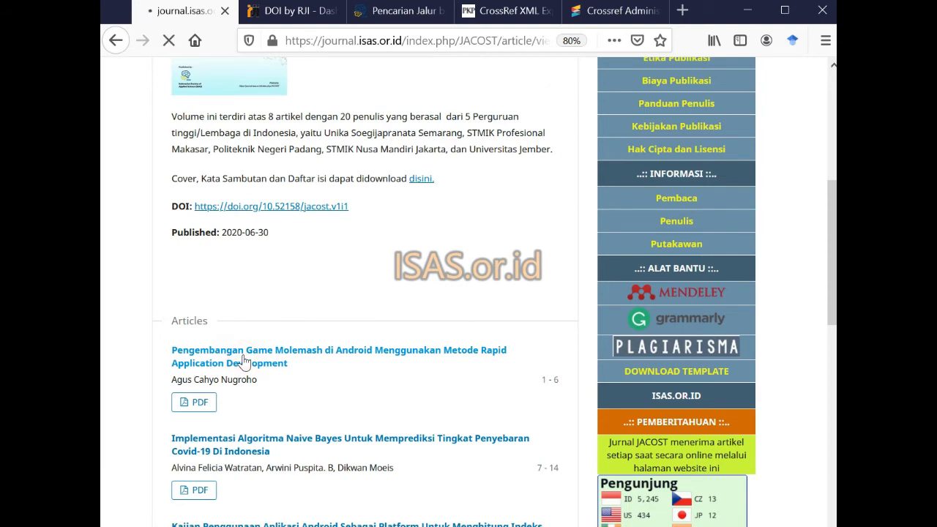
pyautogui.scroll(-2, 247, 323)
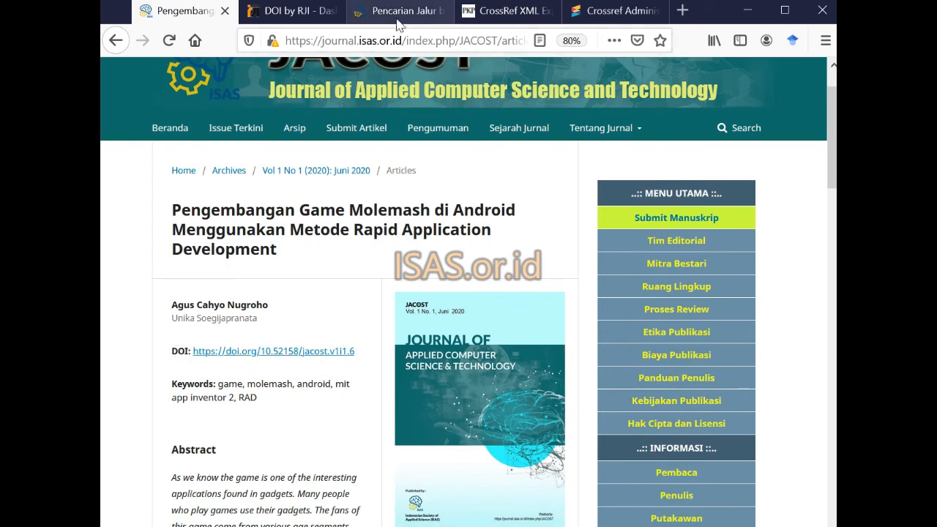
# Step: Compare the DOI information on the "Pencarian Jalur" article page with that on the "Pengembangan Game Molemash" page
pyautogui.click(397, 13)
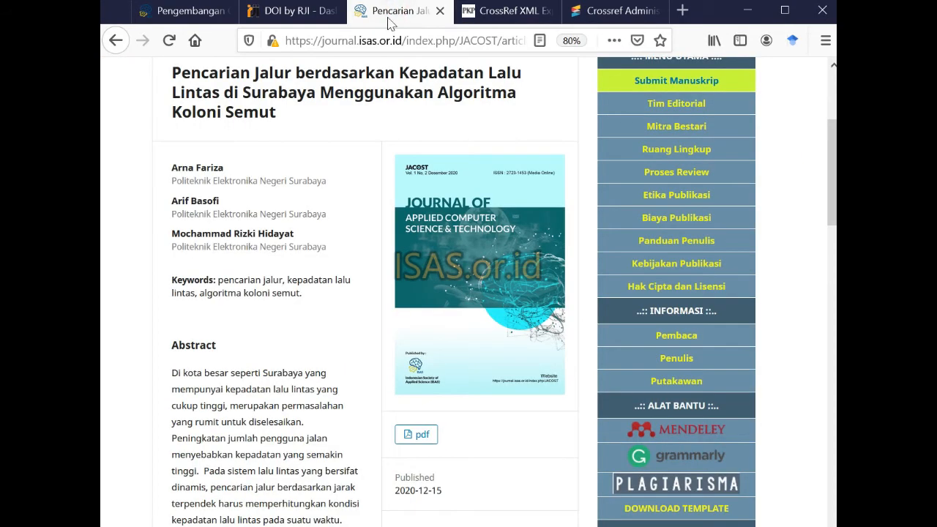
pyautogui.scroll(4, 308, 198)
pyautogui.scroll(-3, 306, 204)
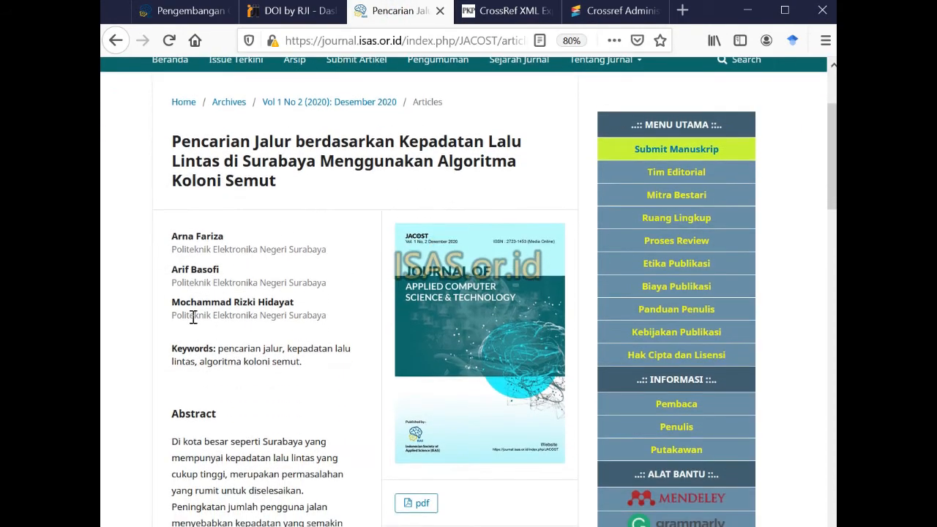
pyautogui.click(204, 13)
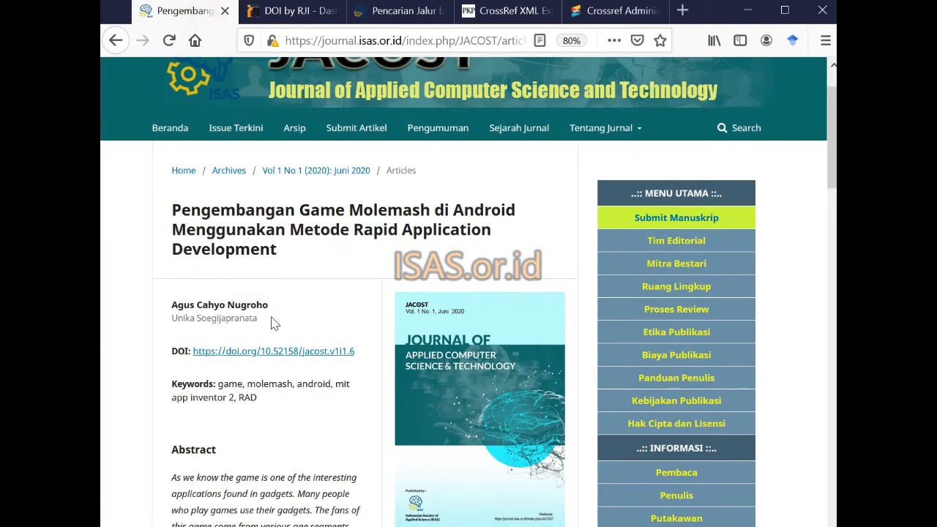
pyautogui.scroll(-3, 241, 364)
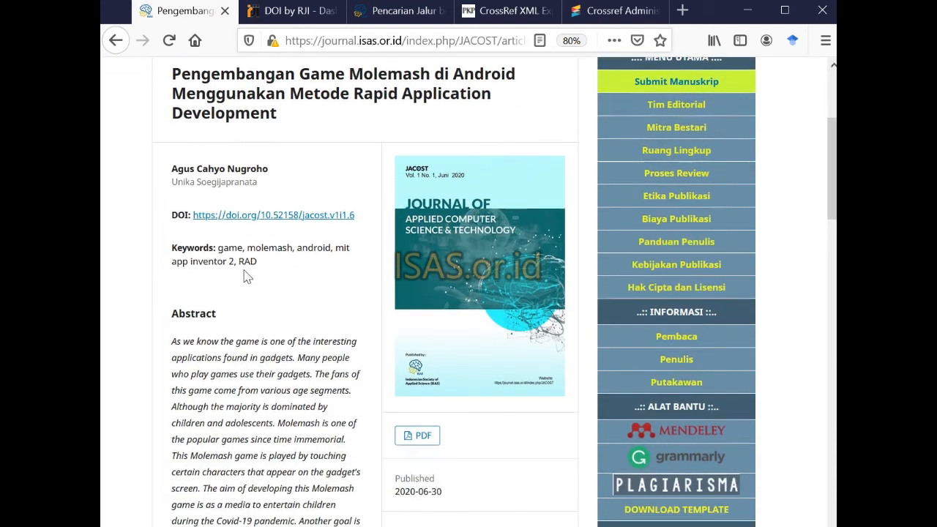
pyautogui.scroll(3, 246, 279)
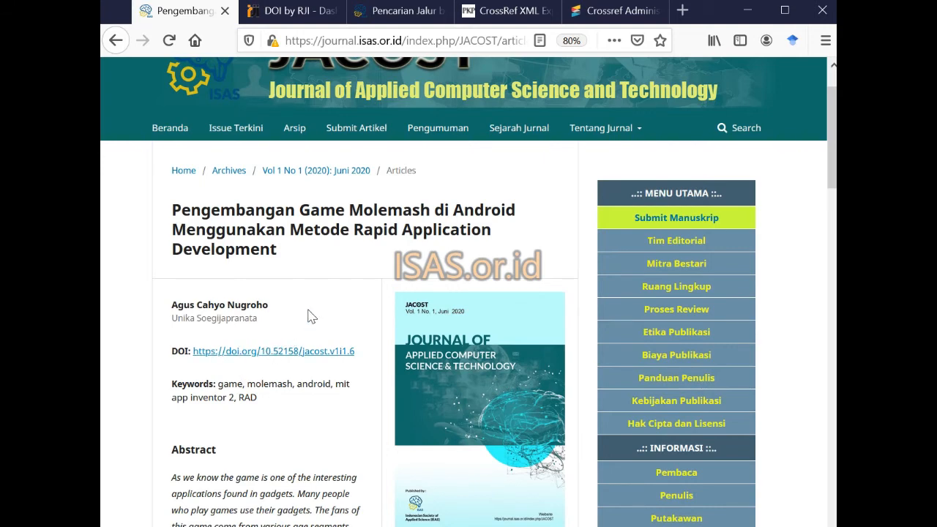
pyautogui.scroll(-3, 262, 302)
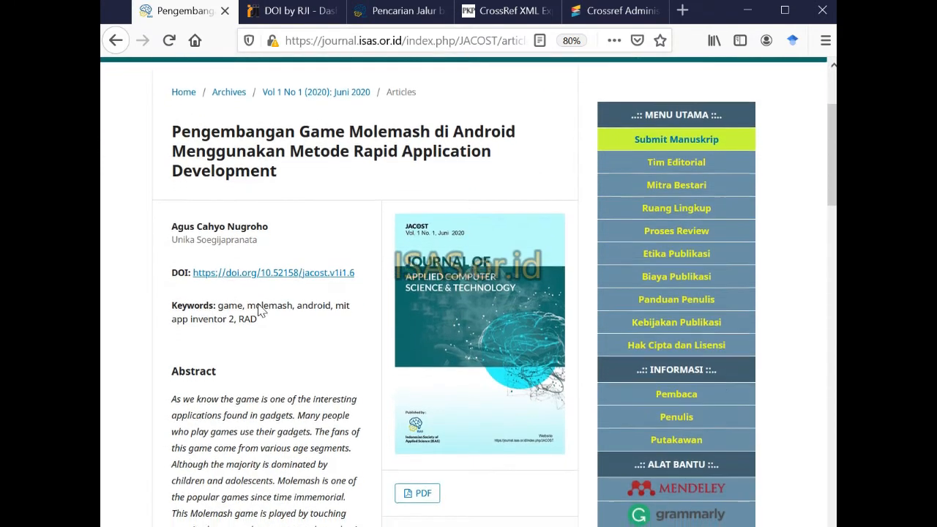
# Step: Test the DOI link of the Molemash article, return to the article page, and switch to the "Pencarian Jalur" article
pyautogui.click(251, 214)
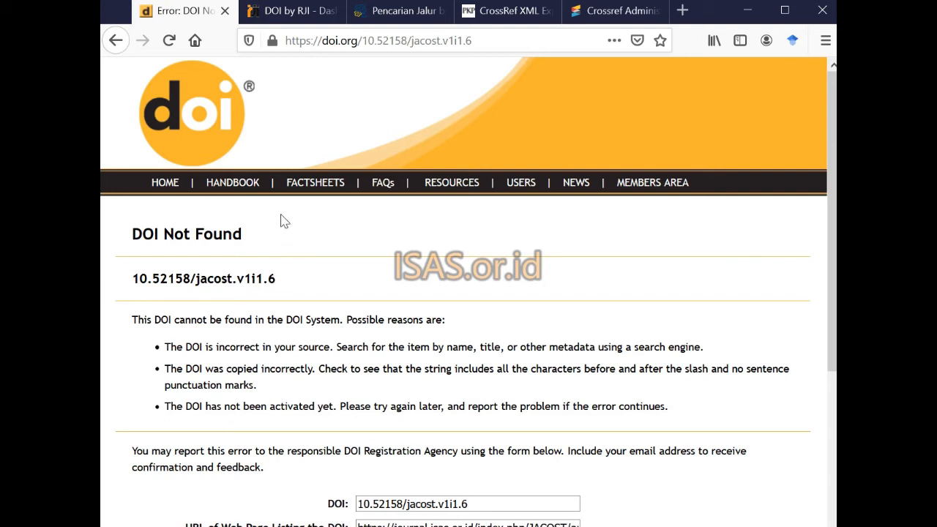
pyautogui.click(116, 41)
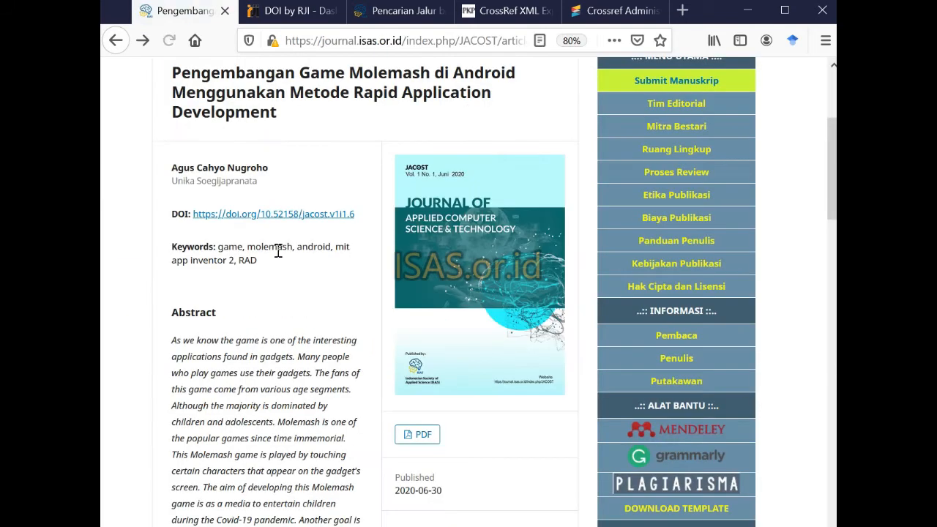
pyautogui.click(389, 16)
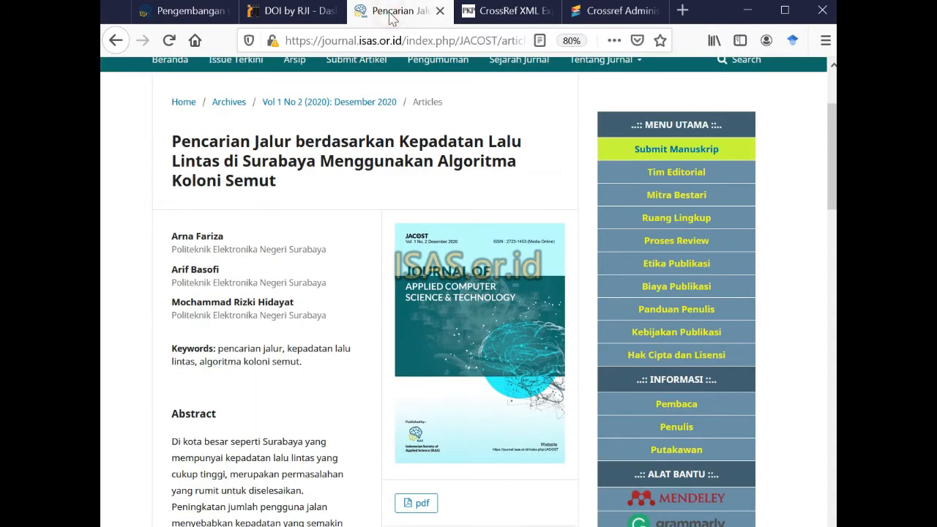
# Step: Switch to the journal's CrossRef XML Export Plugin page and reach the plugin again through the import/export tools
pyautogui.click(498, 14)
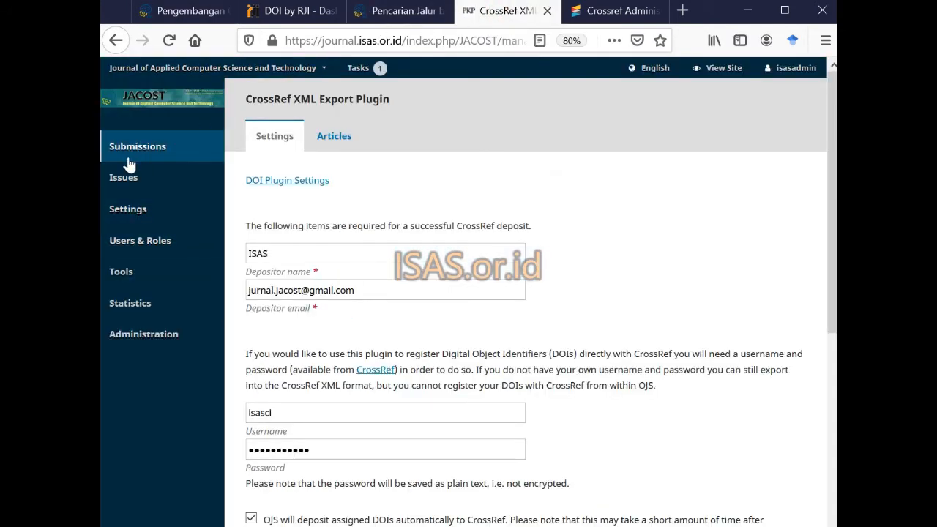
pyautogui.moveTo(153, 301)
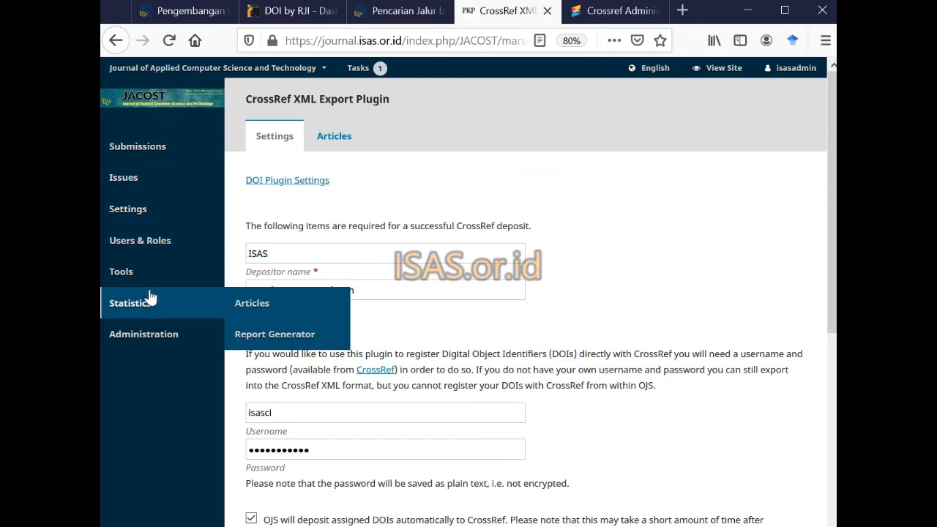
pyautogui.moveTo(147, 271)
pyautogui.click(273, 273)
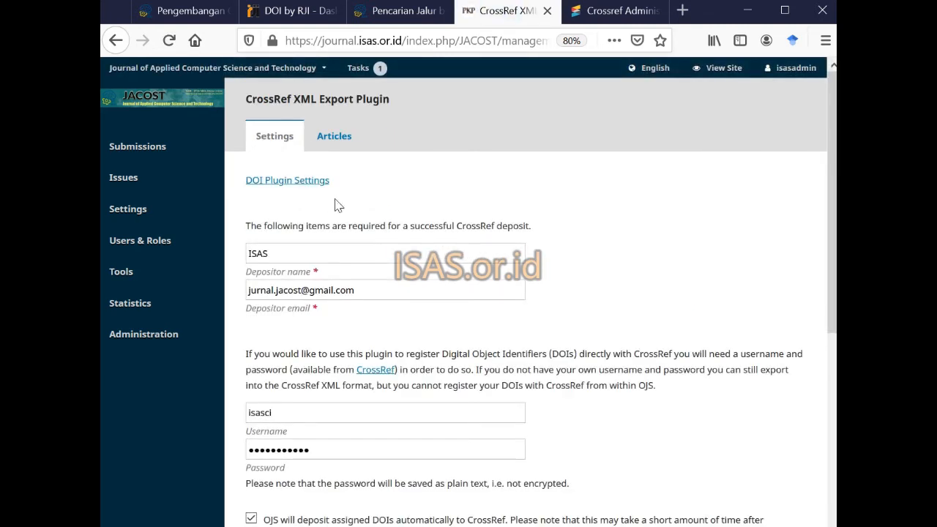
# Step: Review the CrossRef plugin's depositor details, account fields and automatic deposit option, then save the settings
pyautogui.moveTo(282, 254); pyautogui.dragTo(248, 250)
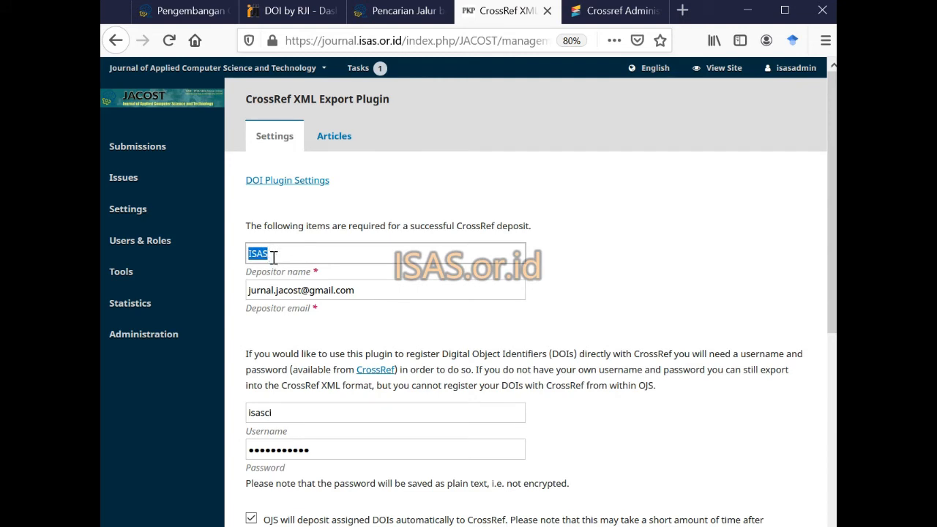
pyautogui.click(273, 256)
pyautogui.moveTo(273, 254); pyautogui.dragTo(207, 249)
pyautogui.click(545, 225)
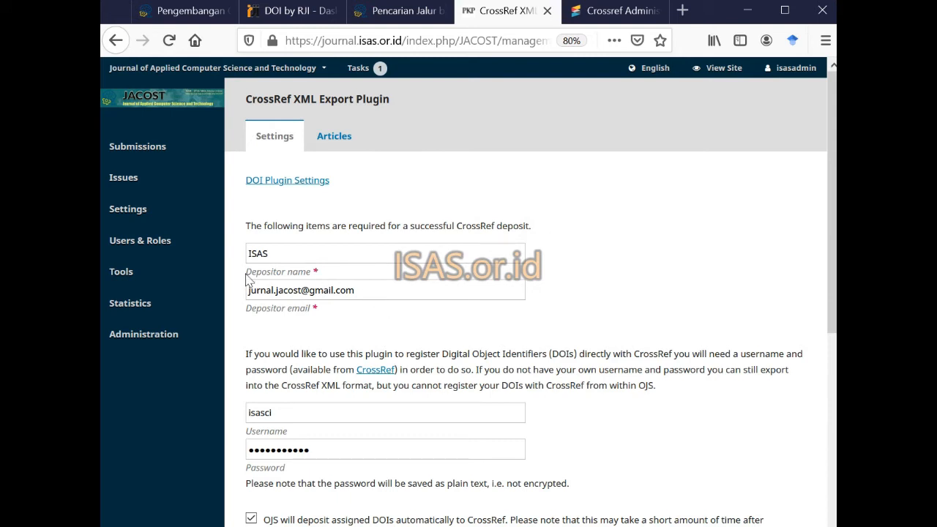
pyautogui.scroll(-2, 378, 280)
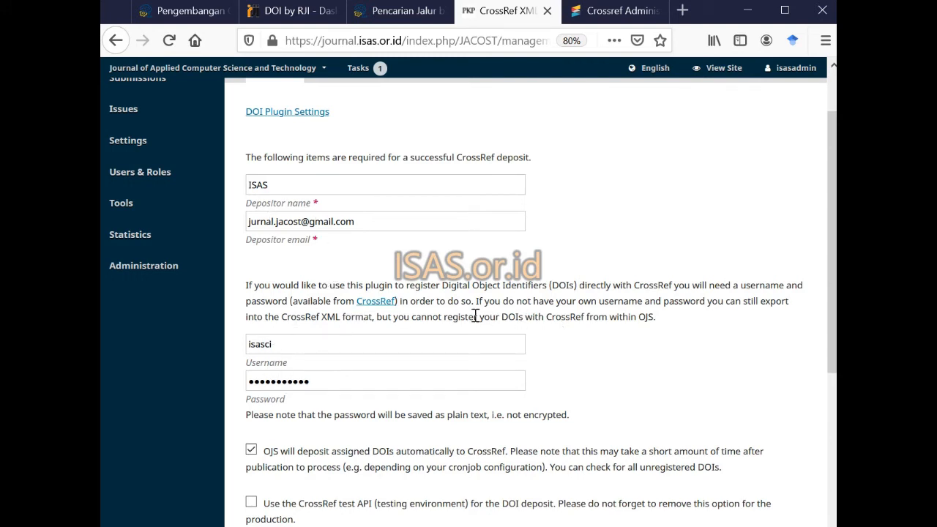
pyautogui.scroll(-3, 284, 344)
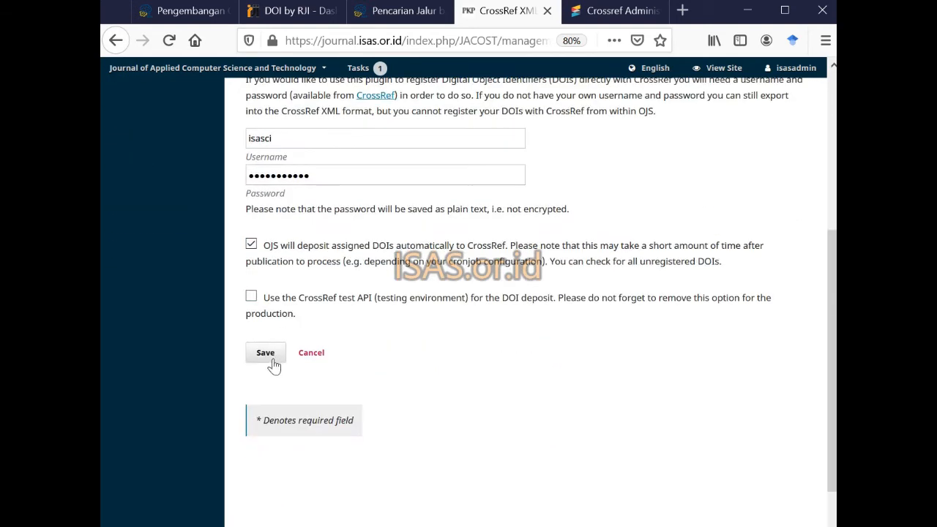
pyautogui.click(269, 358)
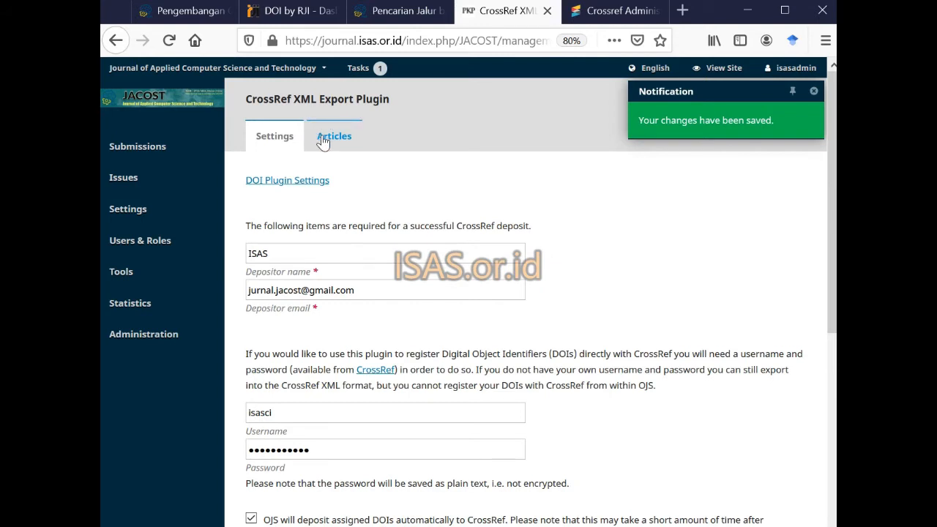
# Step: Open the CrossRef plugin's article list, show 25 items per page, and look through all listed articles
pyautogui.click(325, 141)
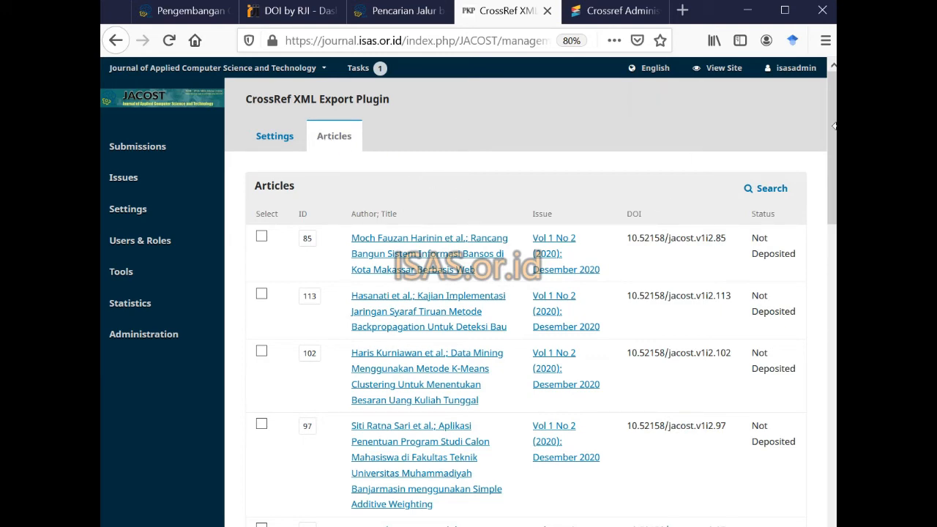
pyautogui.moveTo(833, 127); pyautogui.dragTo(820, 327)
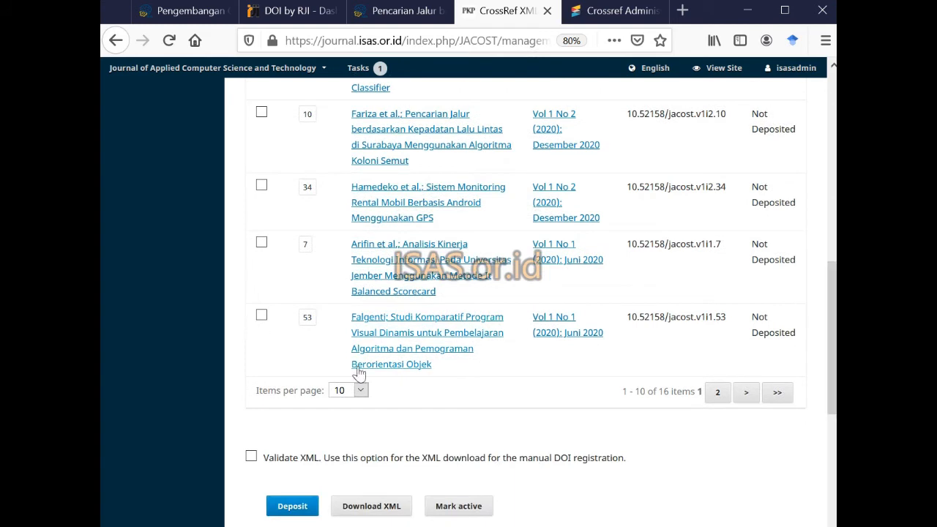
pyautogui.click(360, 392)
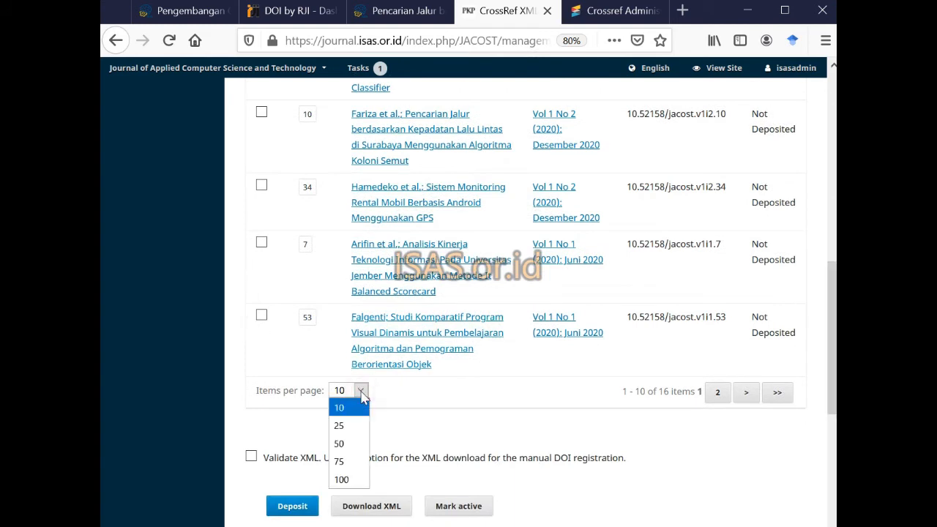
pyautogui.click(340, 430)
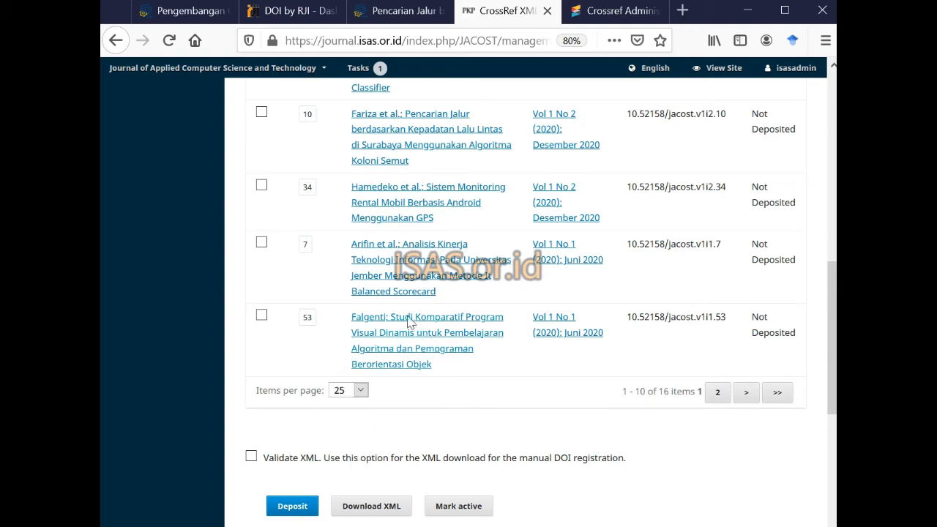
pyautogui.scroll(-5, 409, 324)
pyautogui.scroll(-8, 408, 324)
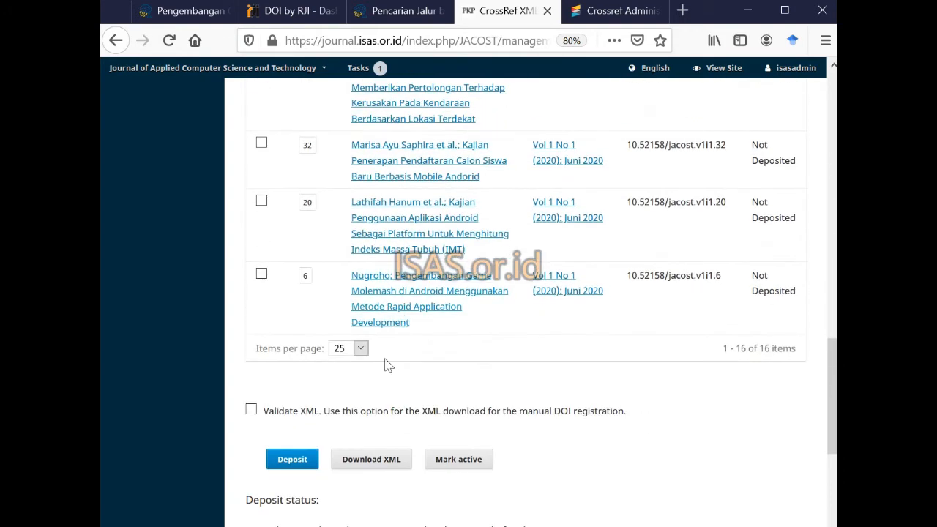
pyautogui.scroll(13, 414, 309)
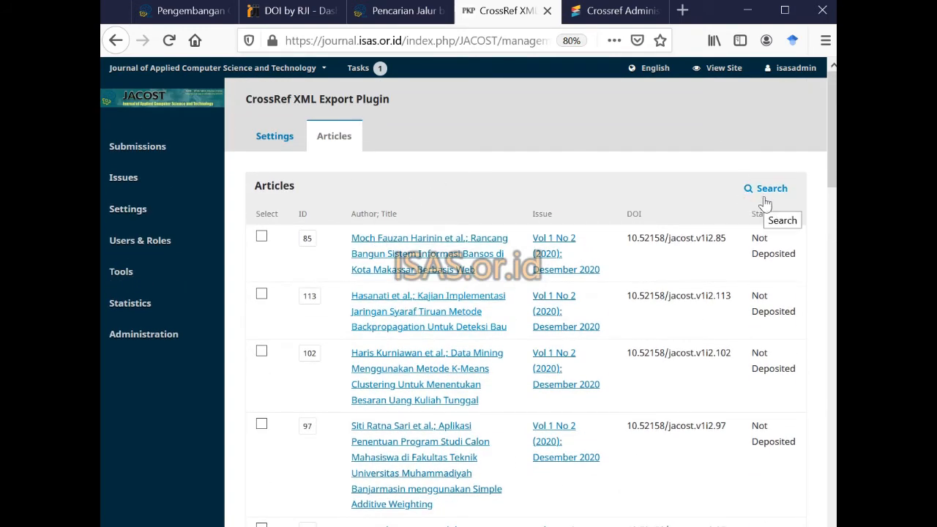
# Step: Filter the article list to the issue Vol 1 No 1 (2020): Juni 2020 and review the matching articles
pyautogui.scroll(-3, 759, 210)
pyautogui.scroll(3, 759, 209)
pyautogui.click(768, 189)
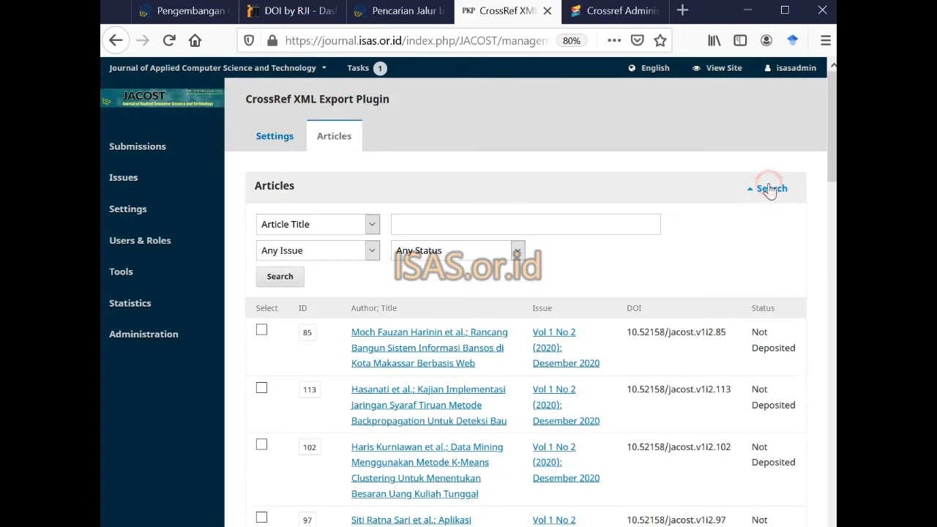
pyautogui.click(372, 252)
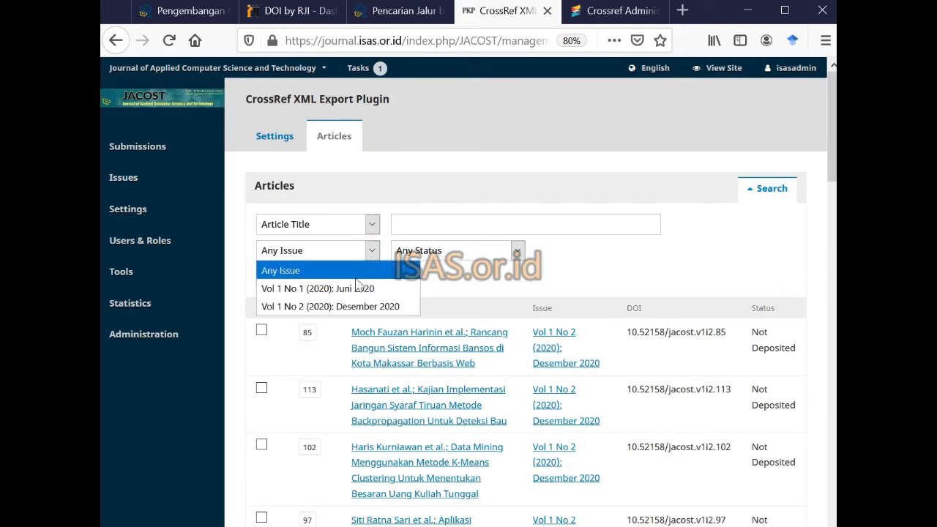
pyautogui.click(357, 288)
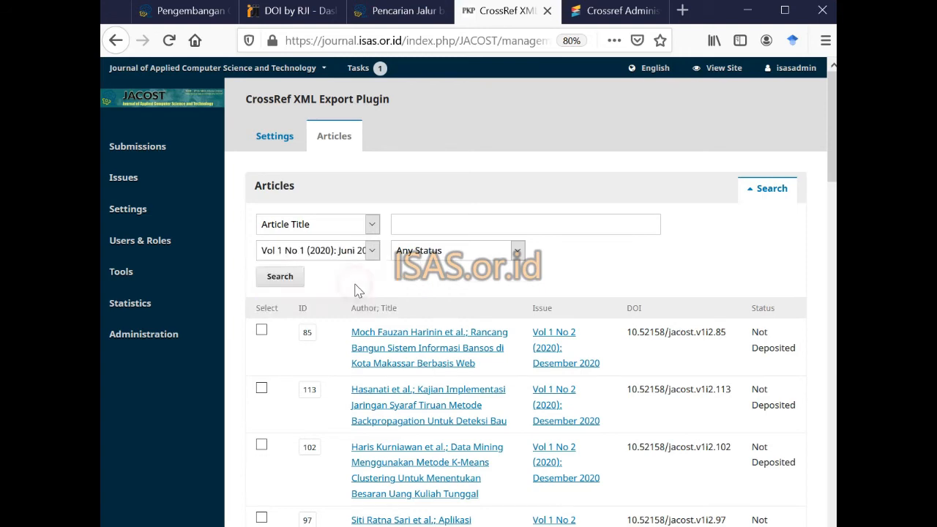
pyautogui.click(280, 276)
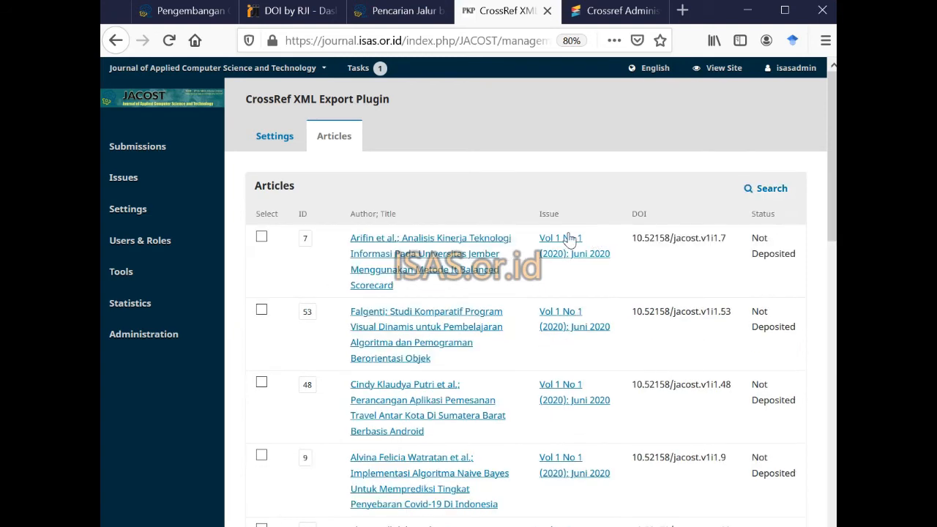
pyautogui.scroll(-5, 570, 240)
pyautogui.scroll(-3, 637, 293)
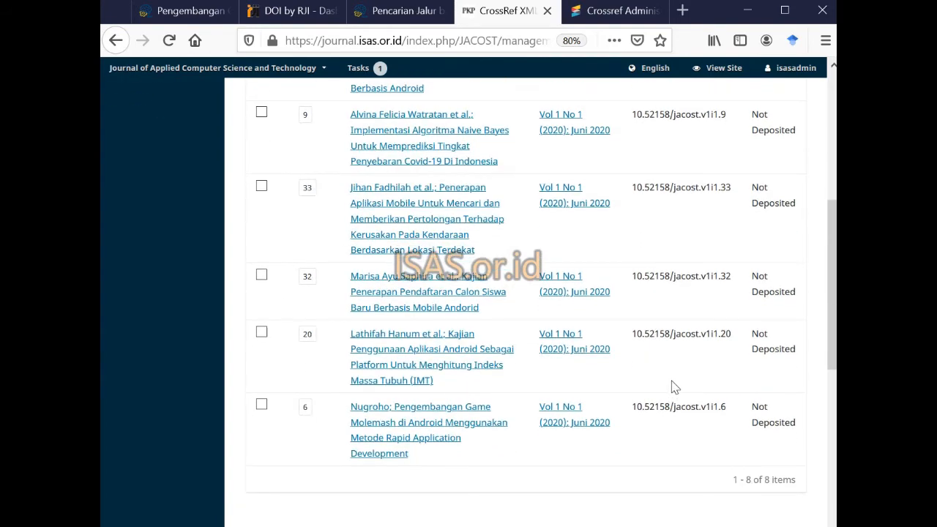
pyautogui.scroll(8, 675, 388)
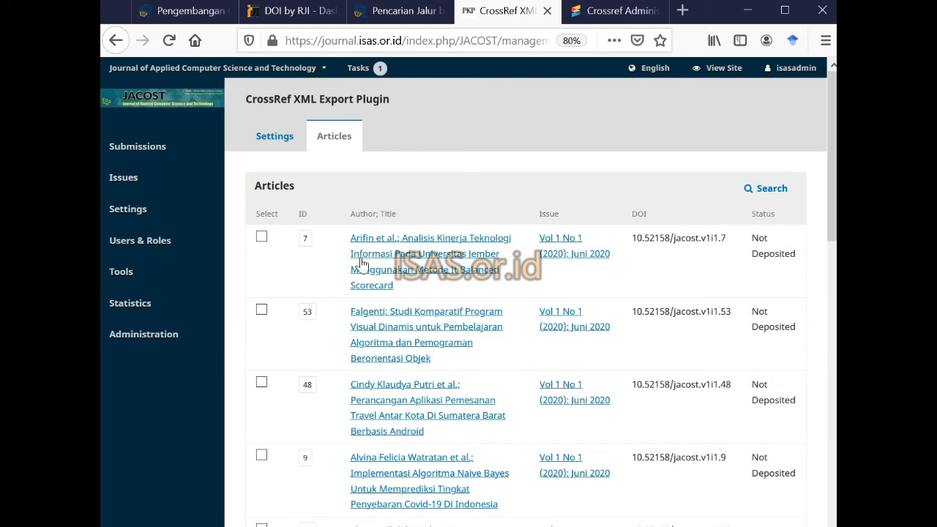
# Step: Select every article of the Juni 2020 issue, with IDs 7, 53, 48, 9, 33, 32, 20 and 6
pyautogui.click(262, 236)
pyautogui.click(261, 309)
pyautogui.click(262, 382)
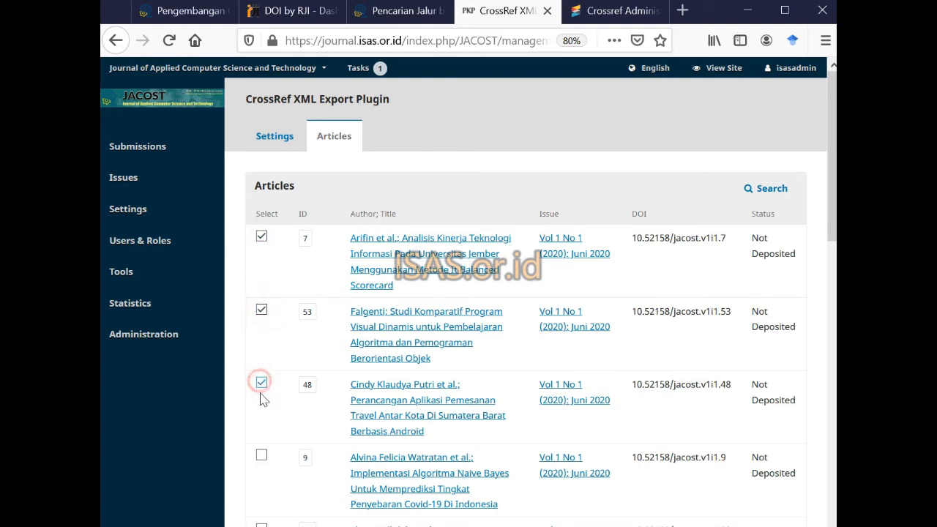
pyautogui.click(261, 455)
pyautogui.scroll(-3, 264, 440)
pyautogui.click(263, 326)
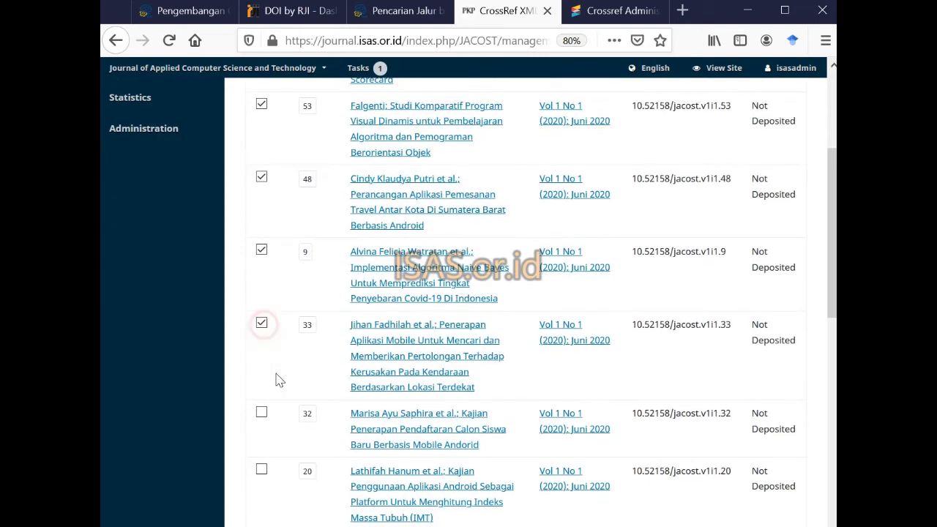
pyautogui.click(261, 413)
pyautogui.click(262, 472)
pyautogui.scroll(-3, 261, 474)
pyautogui.click(262, 339)
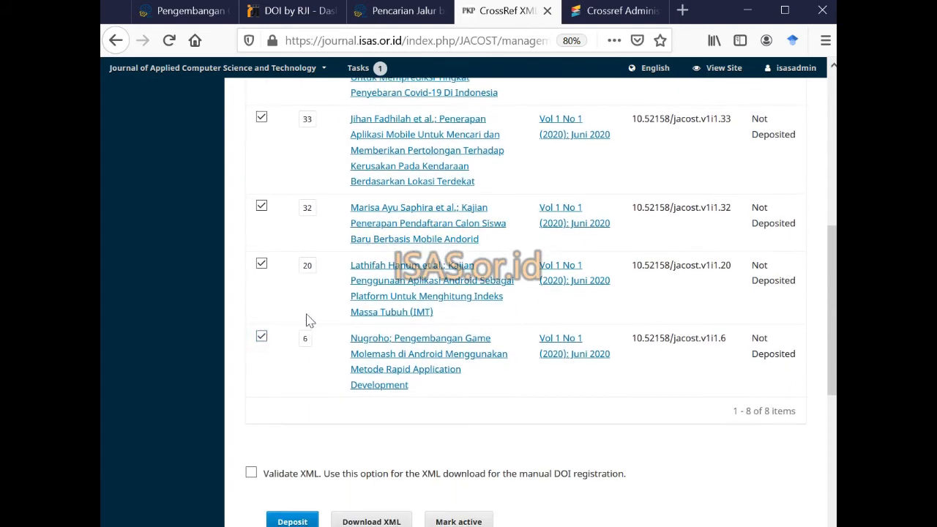
# Step: Download the CrossRef XML of the selected articles, save it as a file, and check the finished download
pyautogui.scroll(-2, 321, 297)
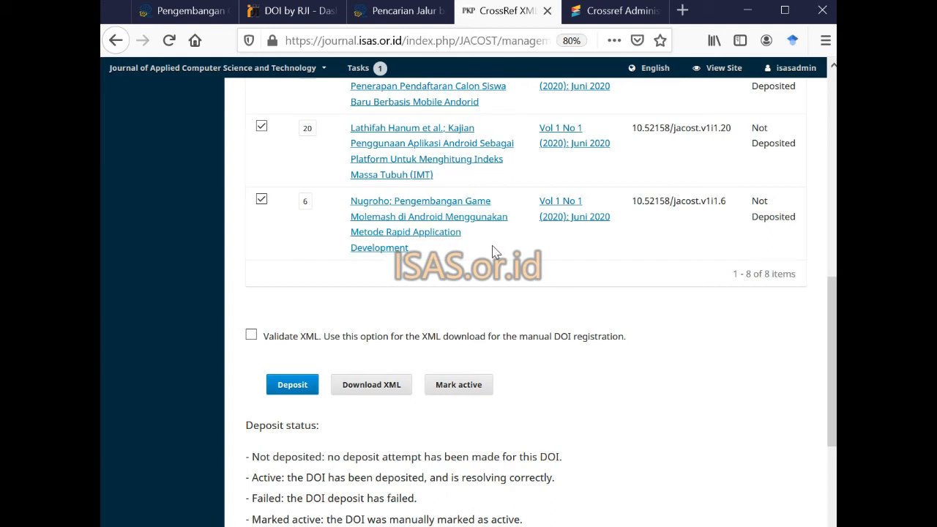
pyautogui.click(377, 386)
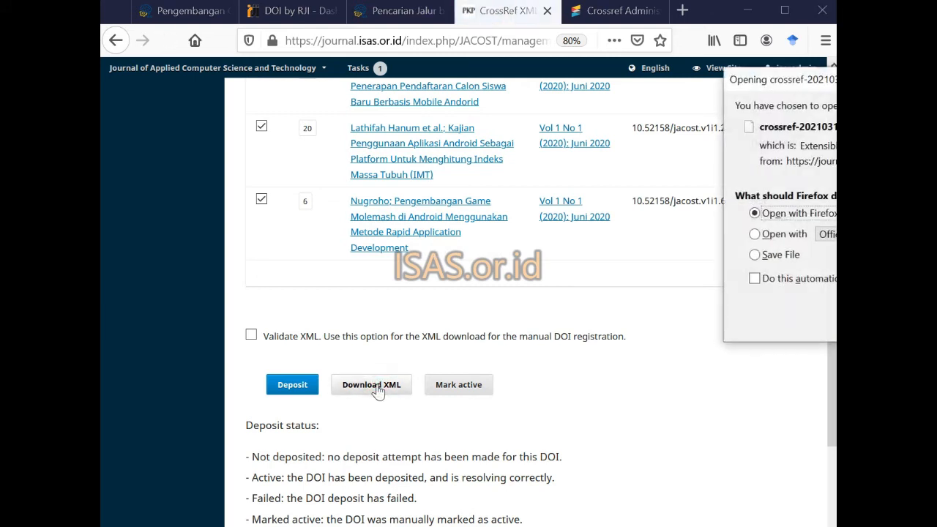
pyautogui.click(754, 255)
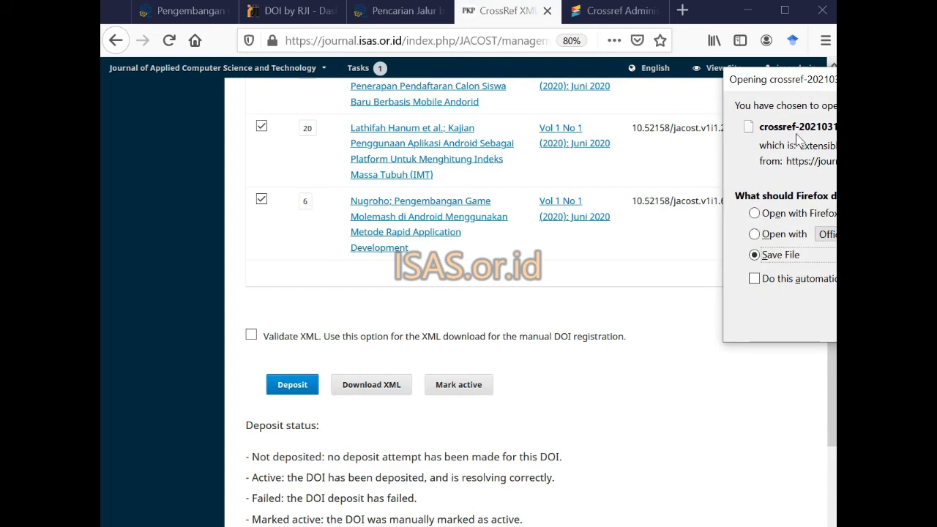
pyautogui.moveTo(936, 83); pyautogui.dragTo(593, 109)
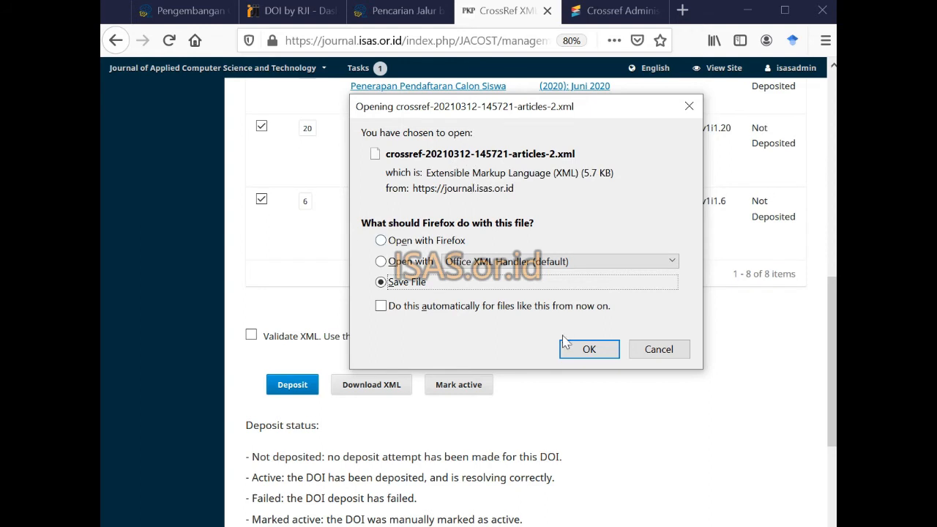
pyautogui.click(580, 350)
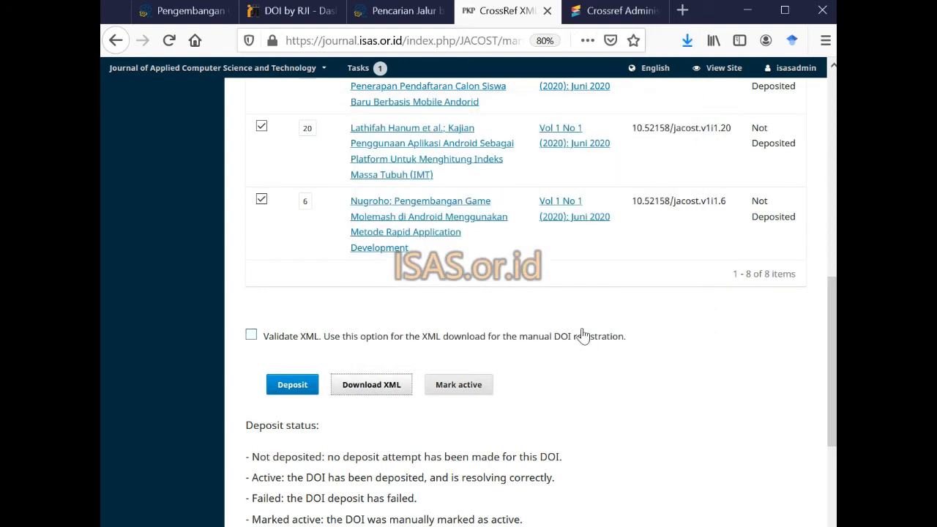
pyautogui.click(686, 43)
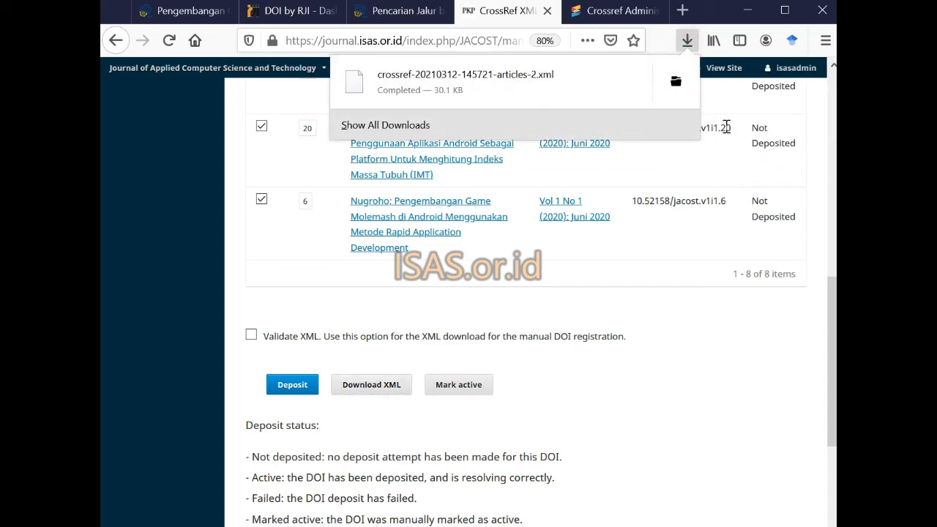
pyautogui.click(797, 115)
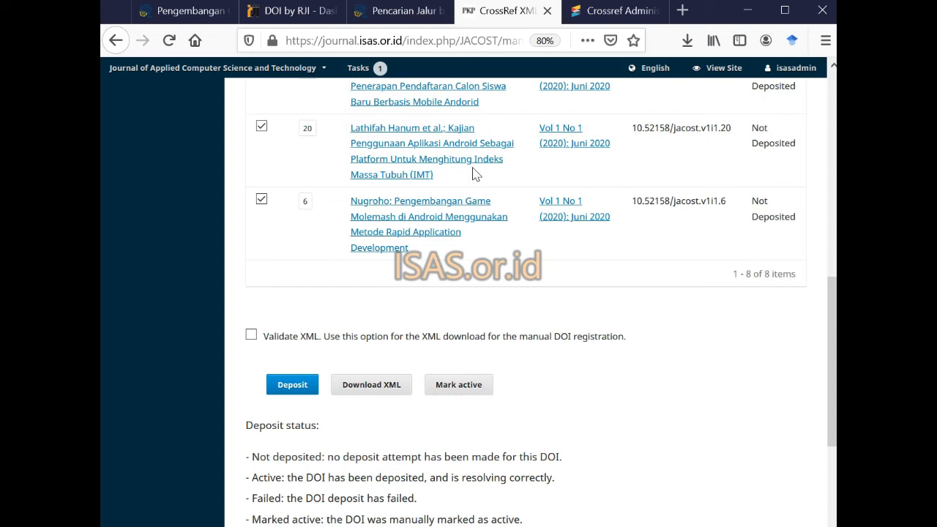
pyautogui.click(626, 13)
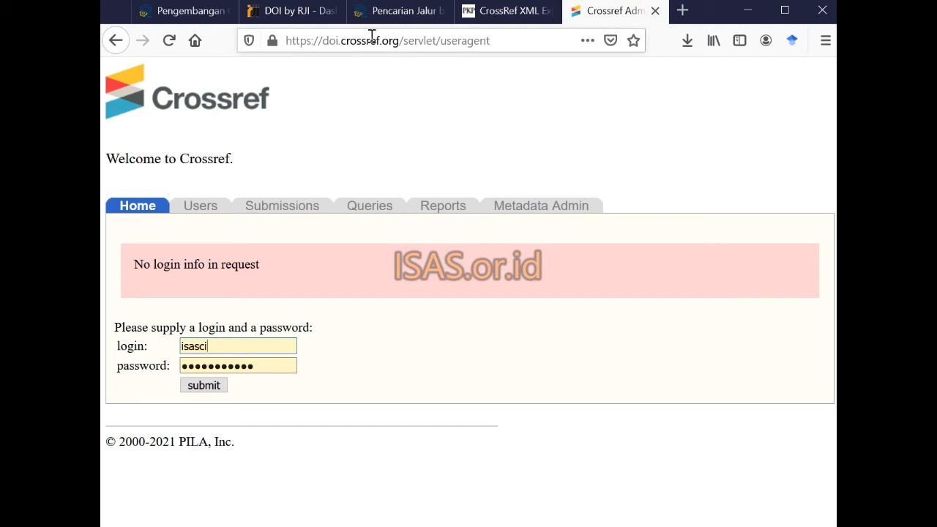
pyautogui.moveTo(399, 43); pyautogui.dragTo(599, 59)
pyautogui.press('BackSpace')
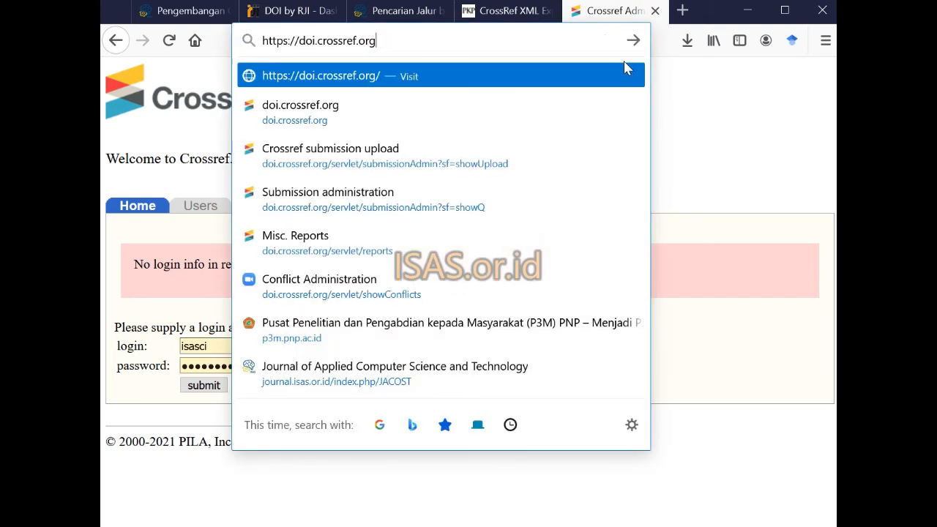
pyautogui.press('Return')
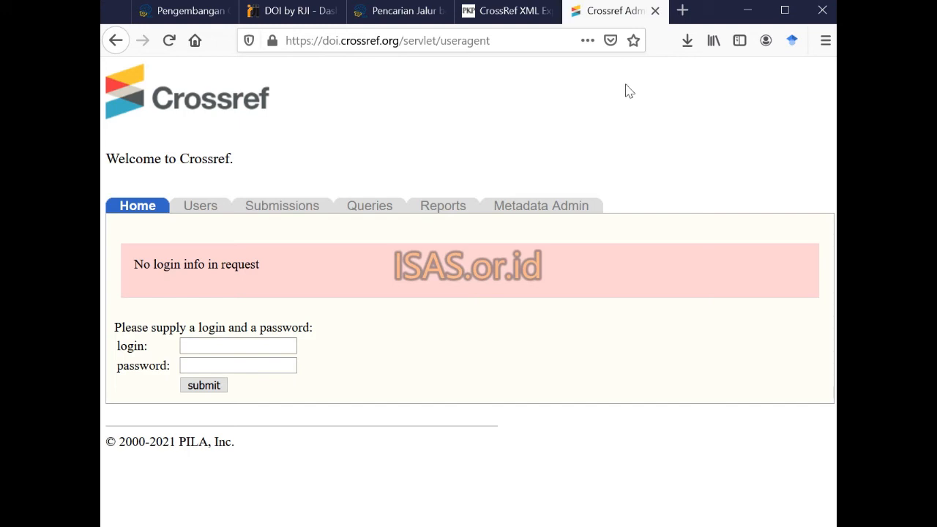
pyautogui.hotkey('alt', 'Tab')
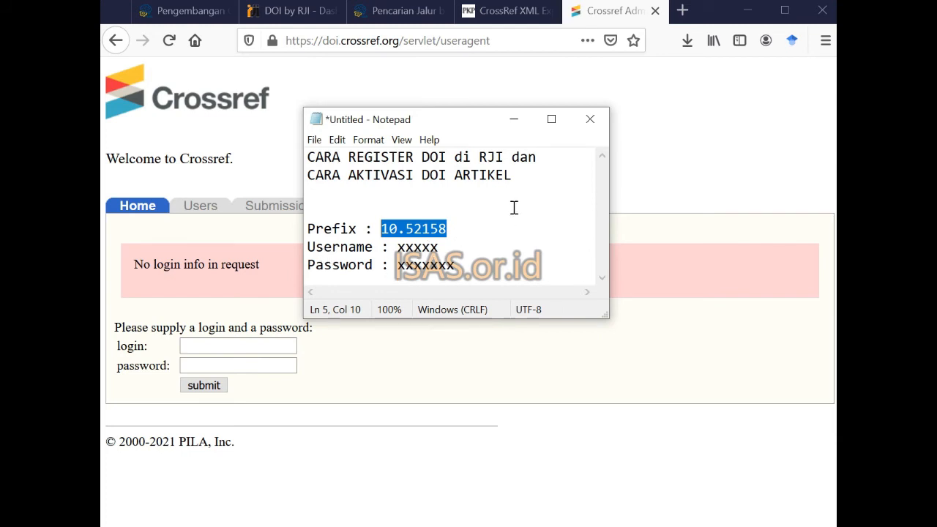
pyautogui.click(514, 124)
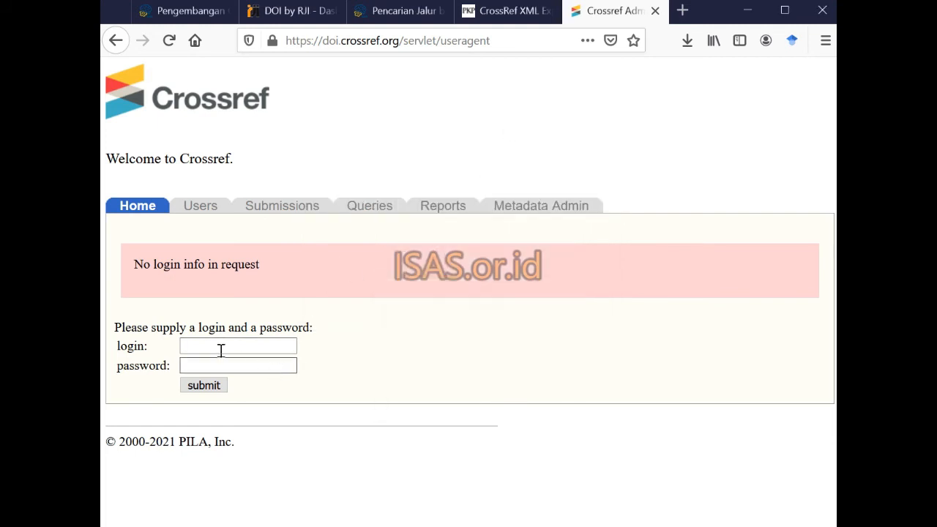
# Step: Log in to Crossref by filling in the journal's saved username and account password
pyautogui.click(210, 345)
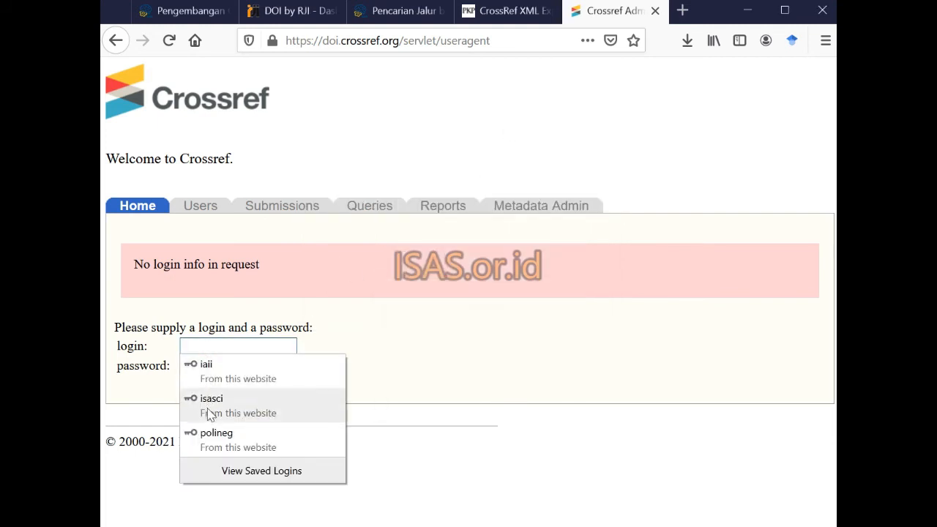
pyautogui.click(210, 404)
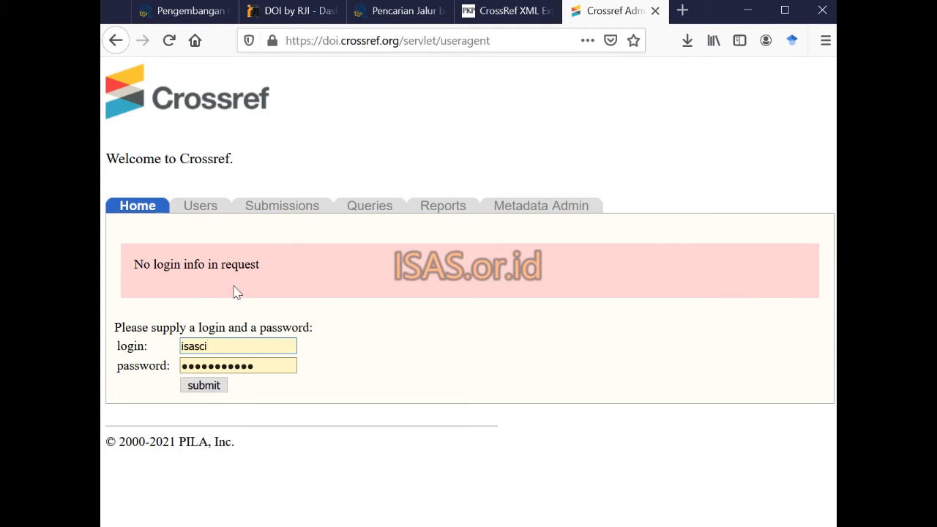
pyautogui.click(198, 388)
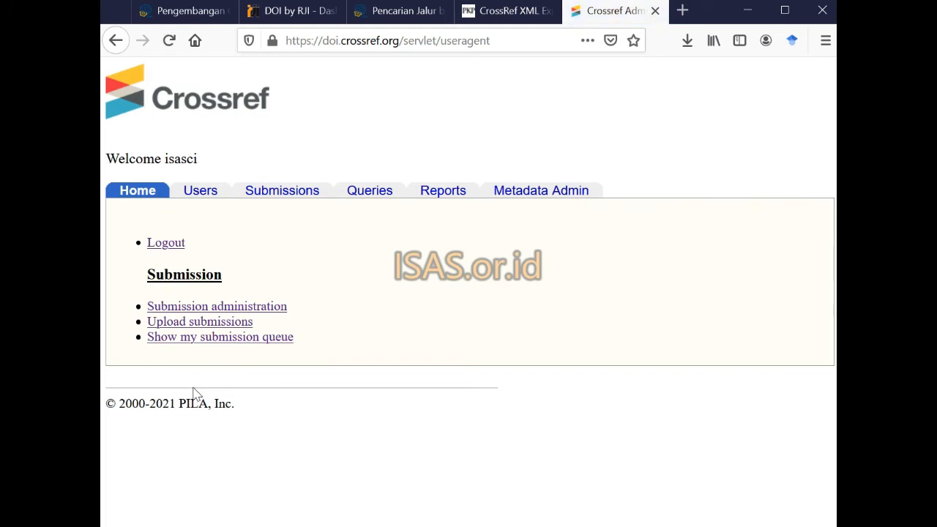
pyautogui.click(271, 194)
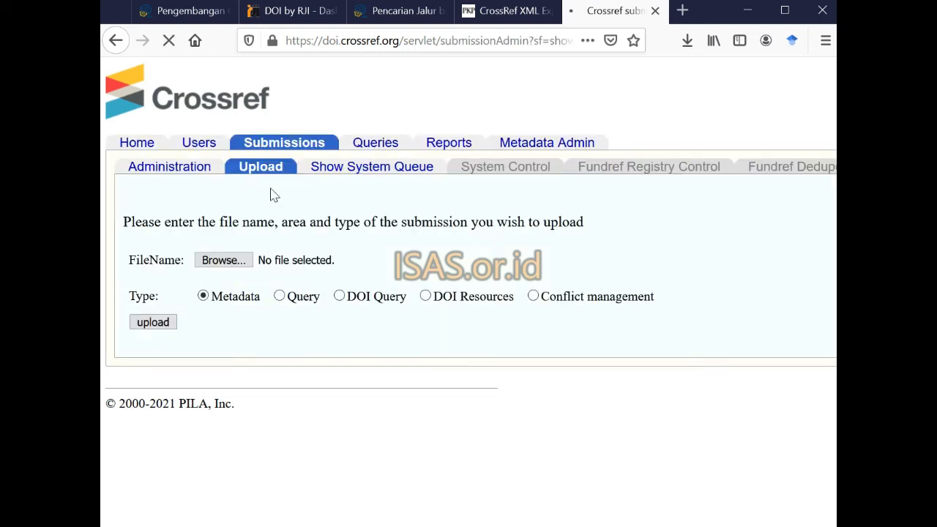
pyautogui.click(223, 261)
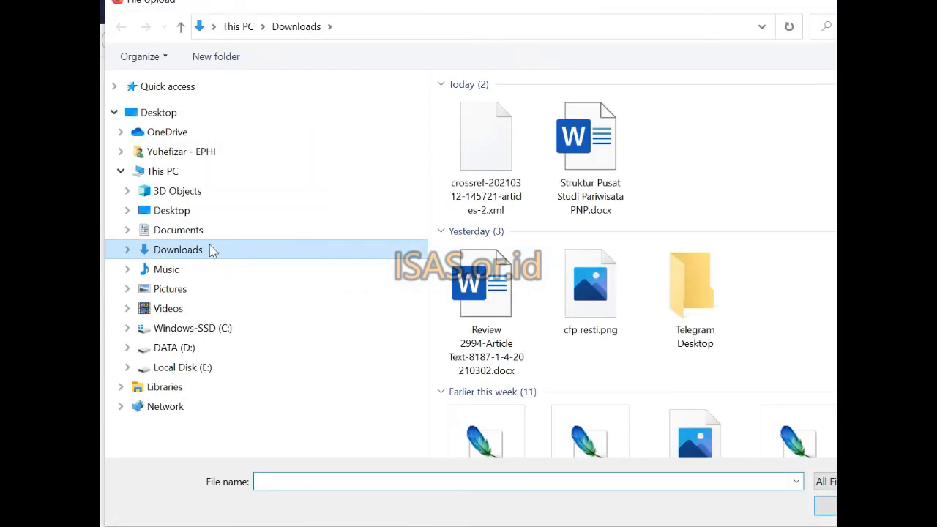
pyautogui.click(499, 159)
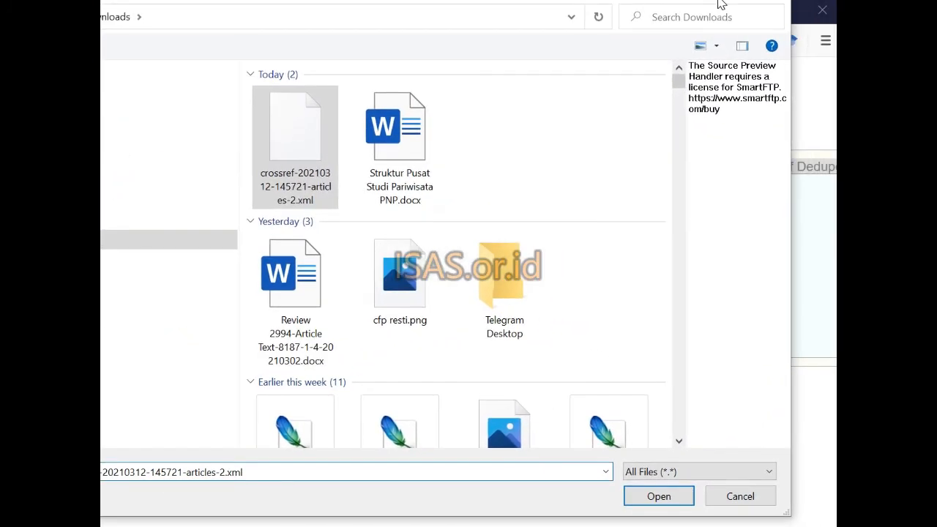
pyautogui.click(661, 498)
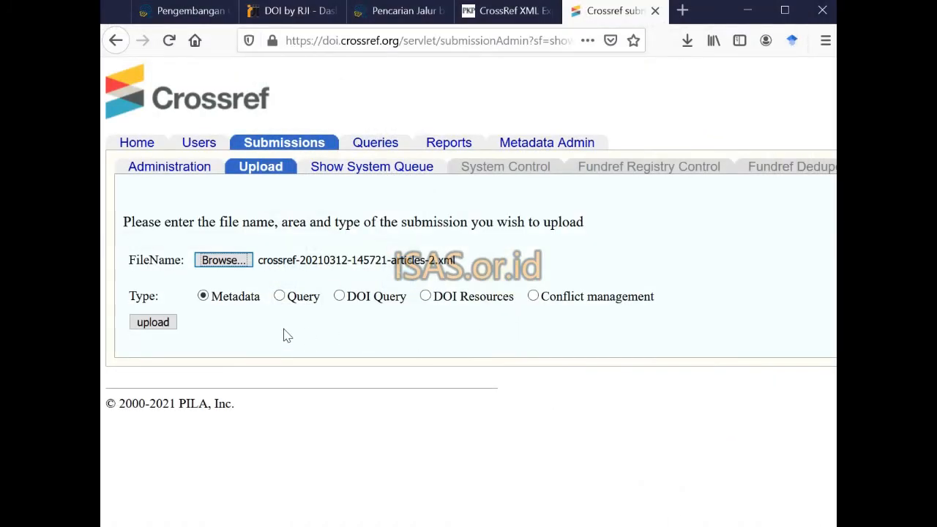
pyautogui.click(155, 325)
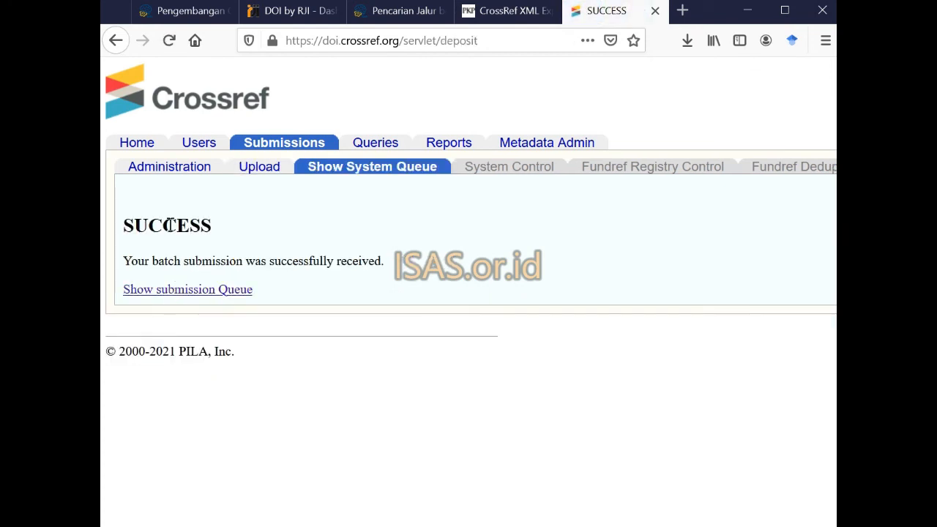
# Step: Open the Crossref submission queue and look through the submissions in process and the metadata queue for the isasci entry
pyautogui.click(184, 290)
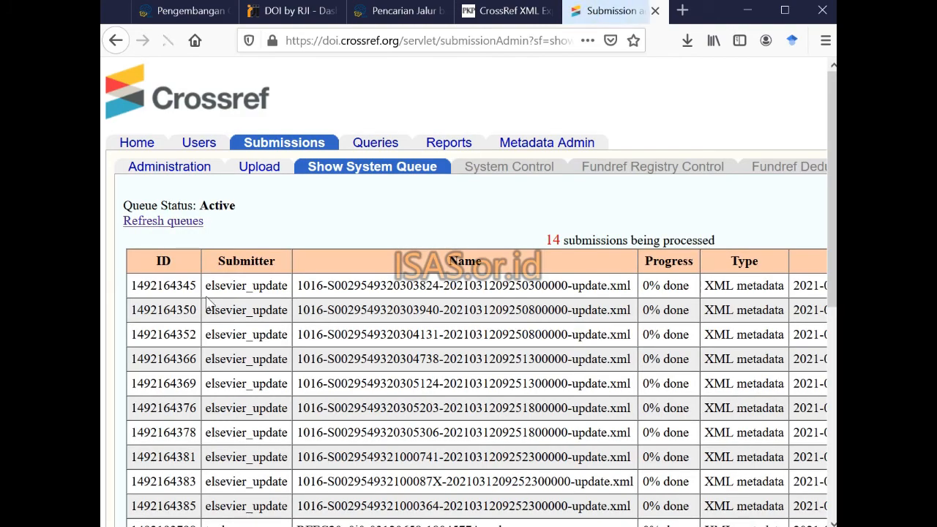
pyautogui.scroll(-2, 431, 302)
pyautogui.scroll(-4, 432, 302)
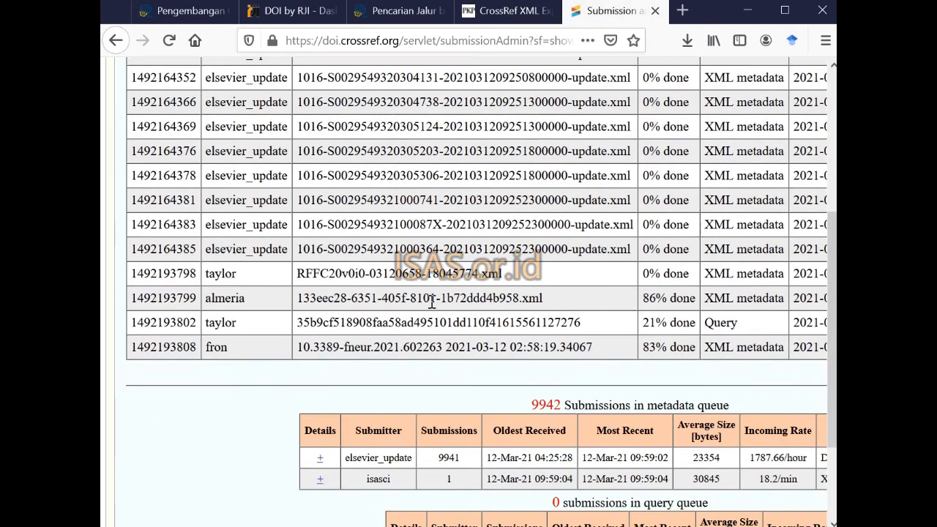
pyautogui.scroll(-4, 432, 303)
pyautogui.scroll(10, 410, 301)
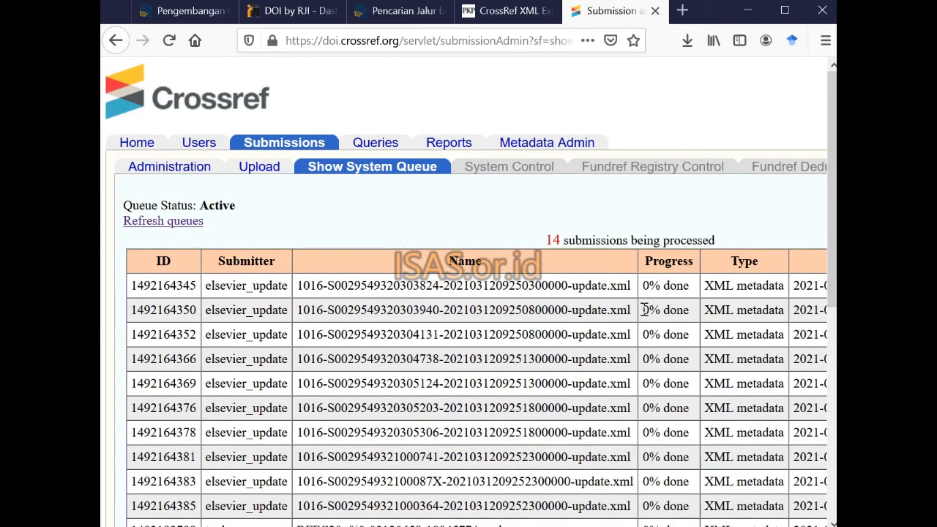
pyautogui.scroll(-8, 644, 309)
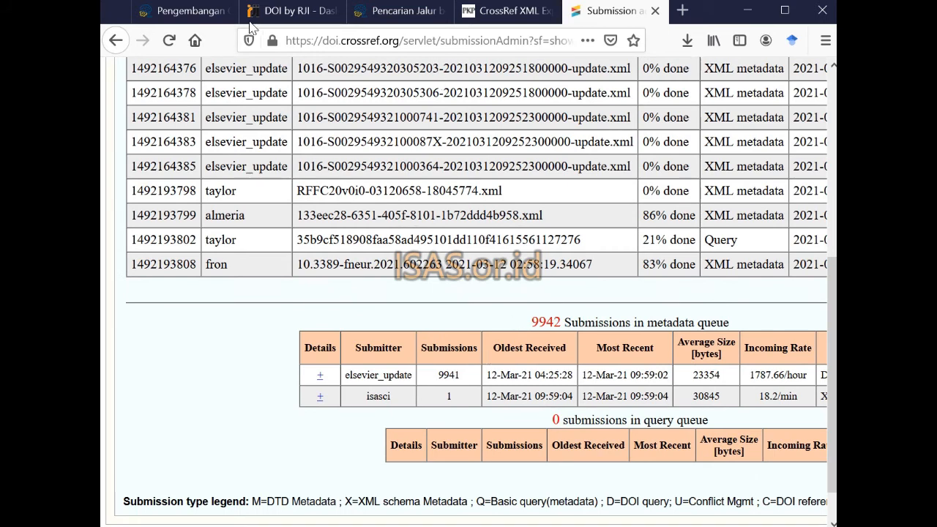
# Step: Reload the Molemash game article page in JACOST and open its DOI link to test whether it resolves
pyautogui.click(188, 14)
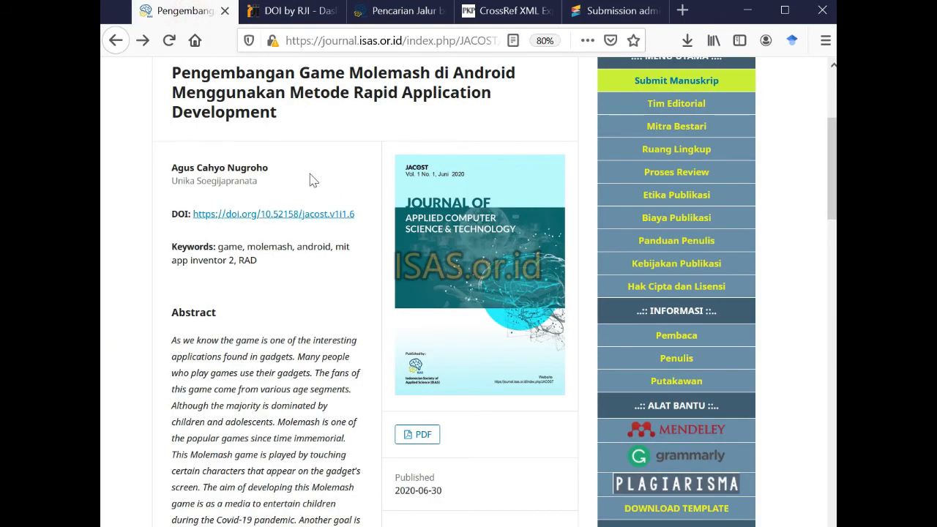
pyautogui.click(168, 43)
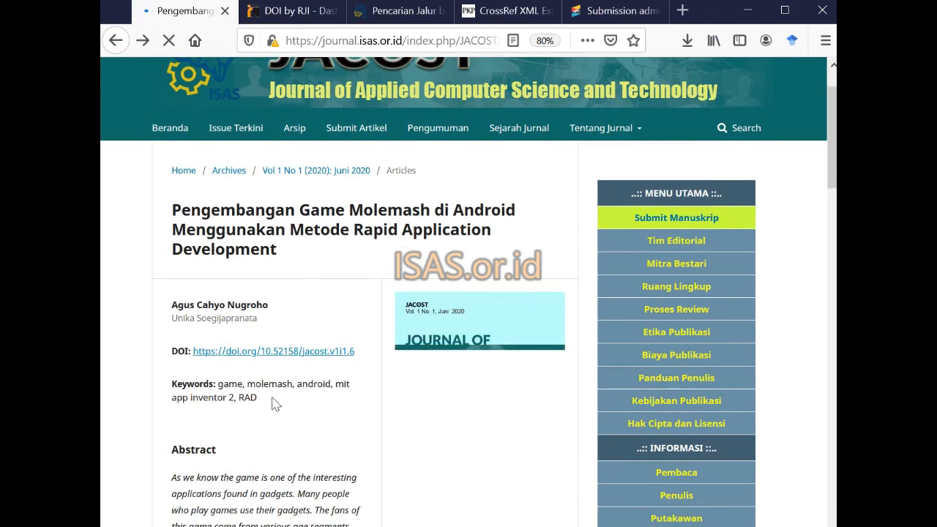
pyautogui.click(274, 352)
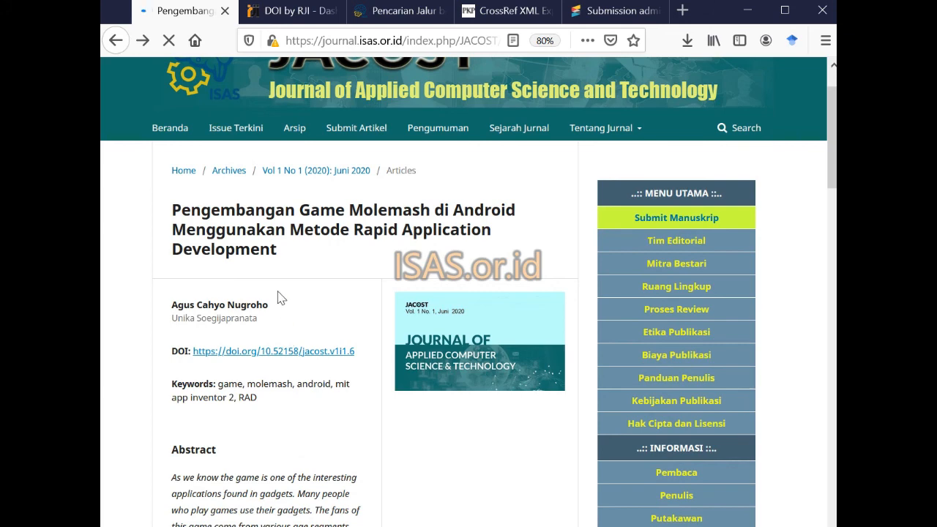
pyautogui.click(268, 352)
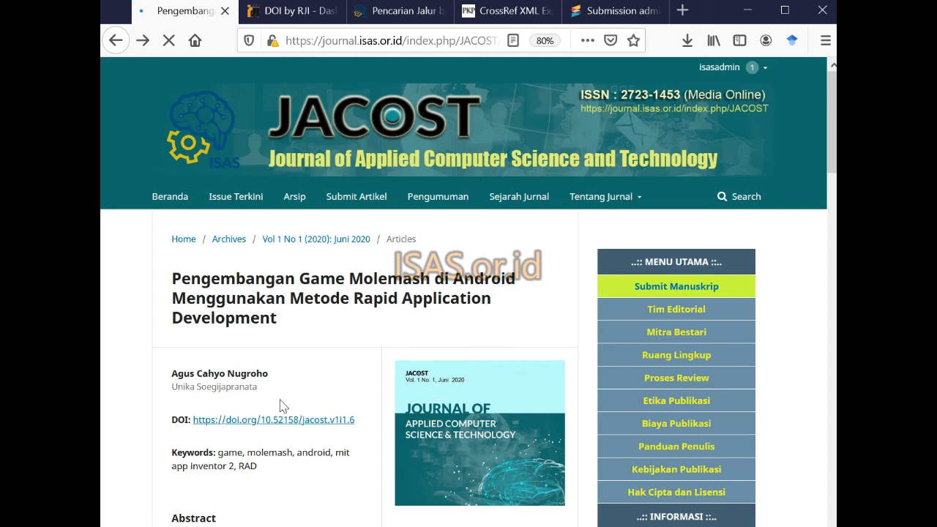
# Step: Reload the "Pencarian Jalur" article page, test its DOI link, and recheck the DOI link on the Molemash article
pyautogui.click(404, 16)
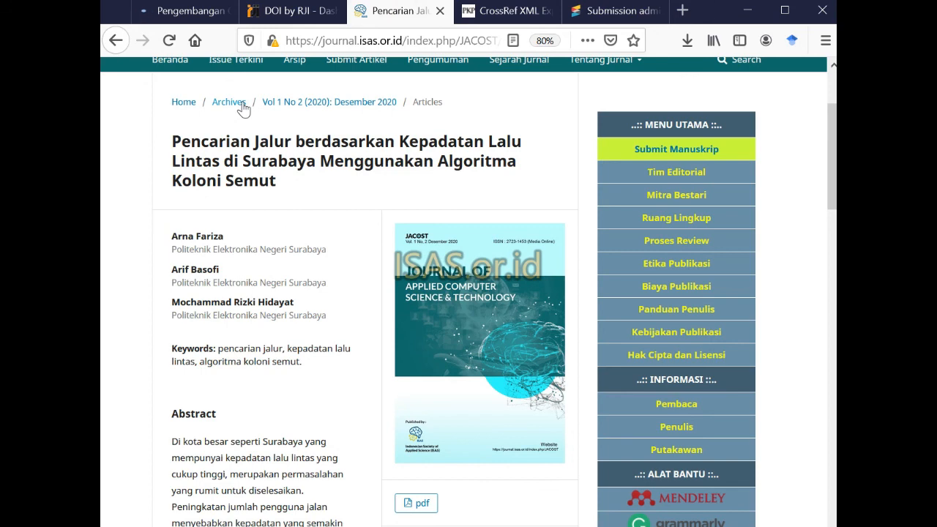
pyautogui.scroll(3, 271, 161)
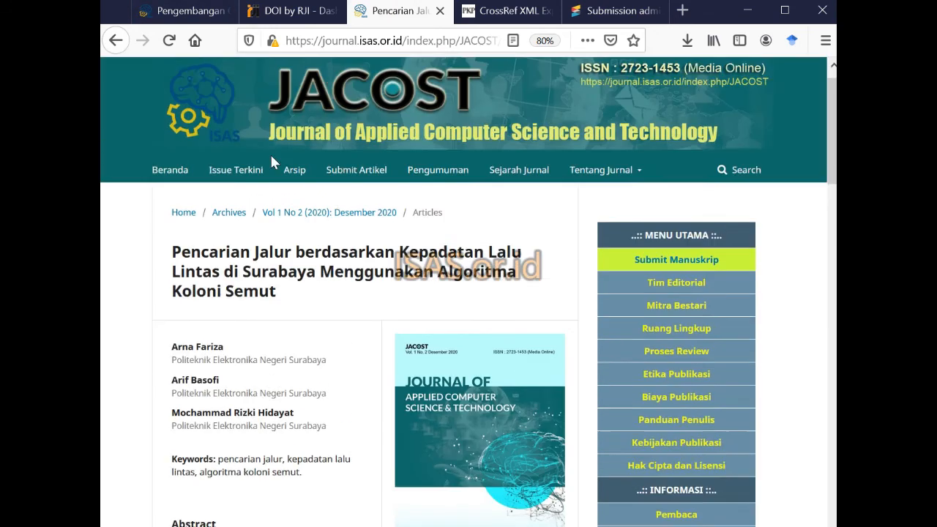
pyautogui.click(170, 41)
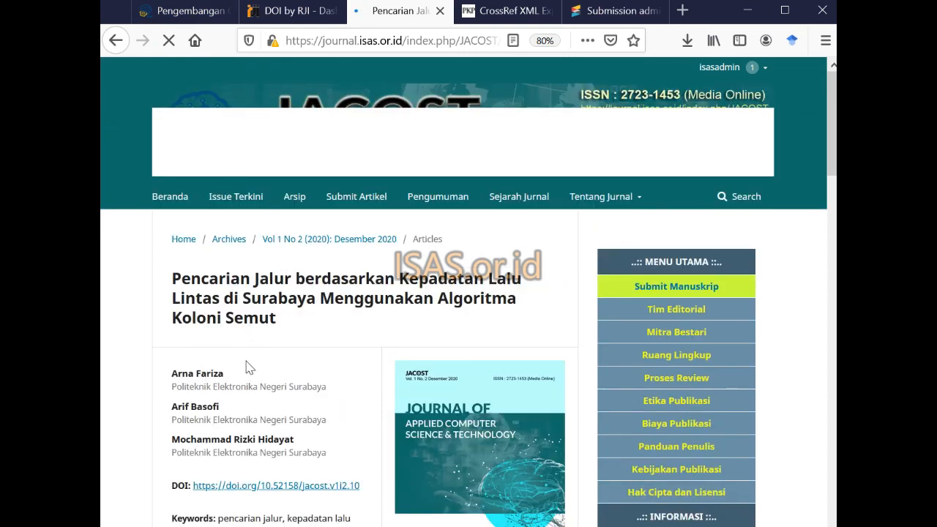
pyautogui.scroll(-2, 255, 410)
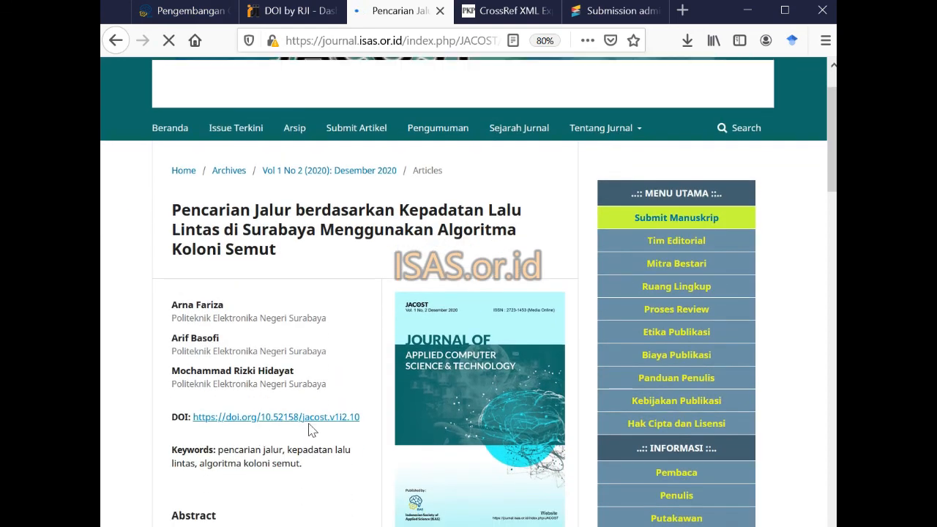
pyautogui.scroll(-2, 272, 300)
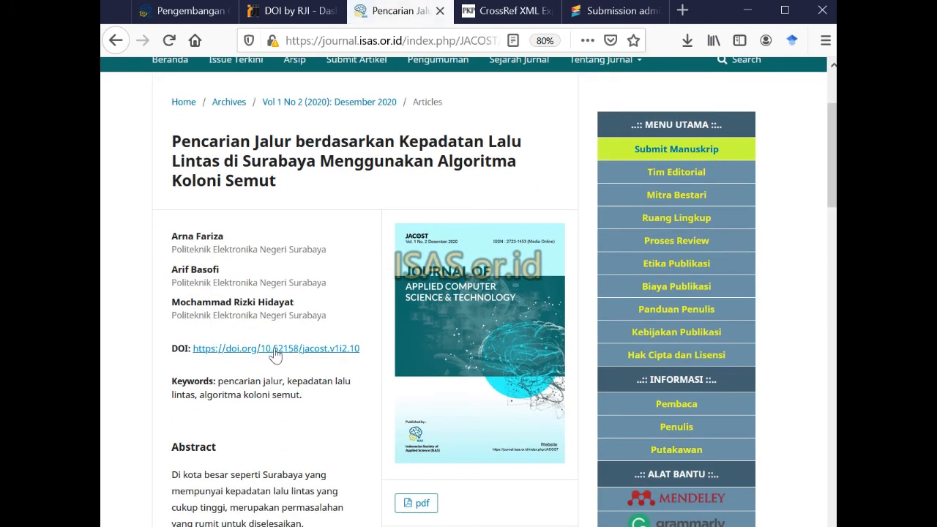
pyautogui.click(273, 350)
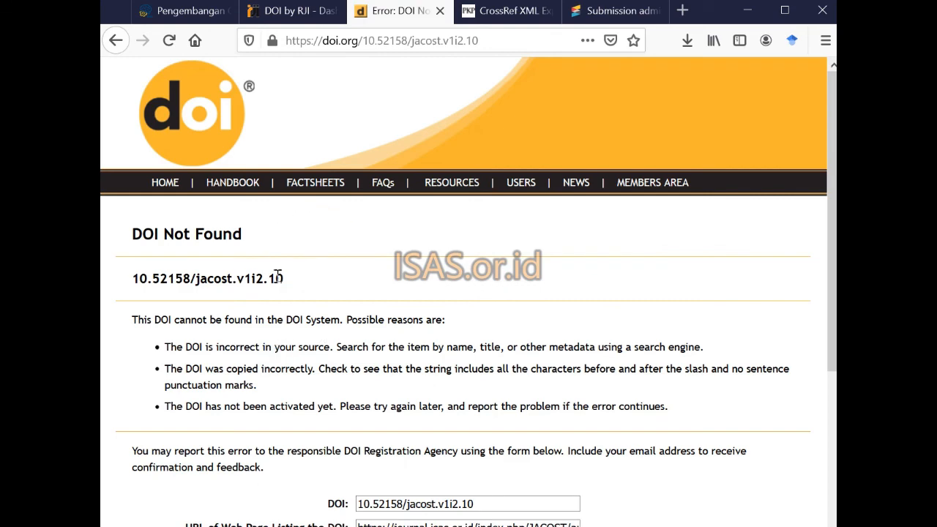
pyautogui.click(186, 11)
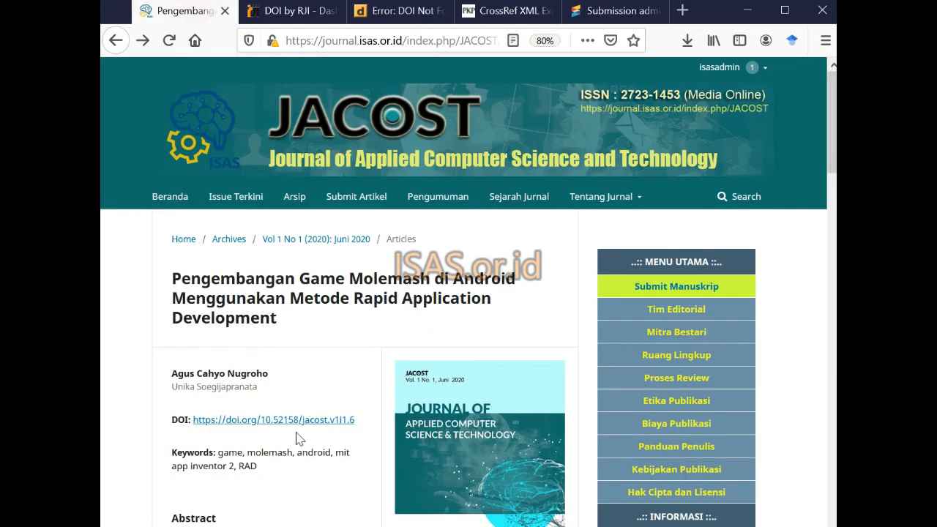
pyautogui.click(319, 423)
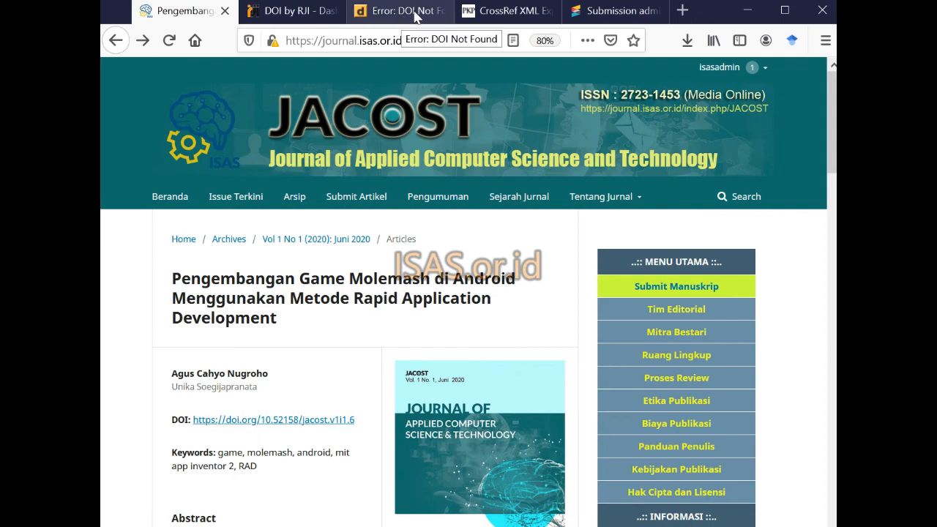
# Step: Review the selected articles, their DOIs and deposit statuses in the CrossRef XML Export Plugin, and return to the Molemash article page
pyautogui.click(483, 12)
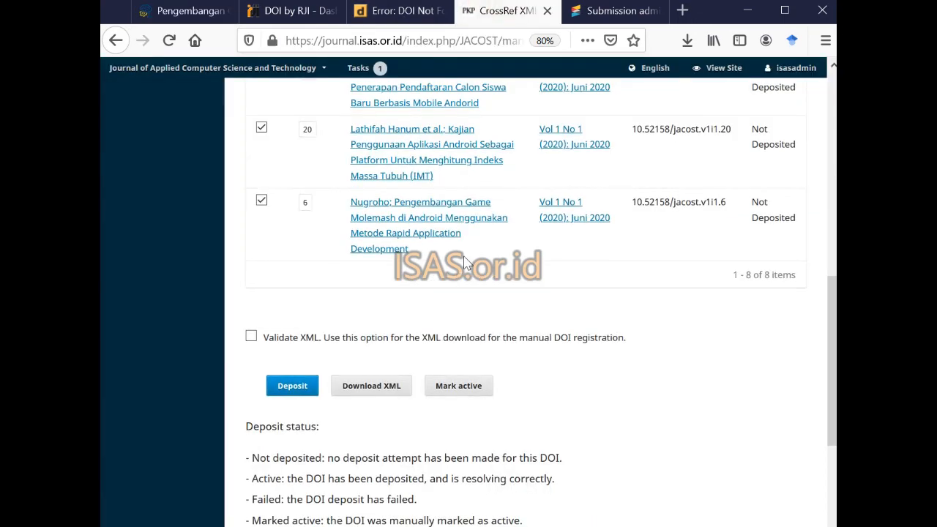
pyautogui.scroll(5, 460, 316)
pyautogui.scroll(3, 460, 316)
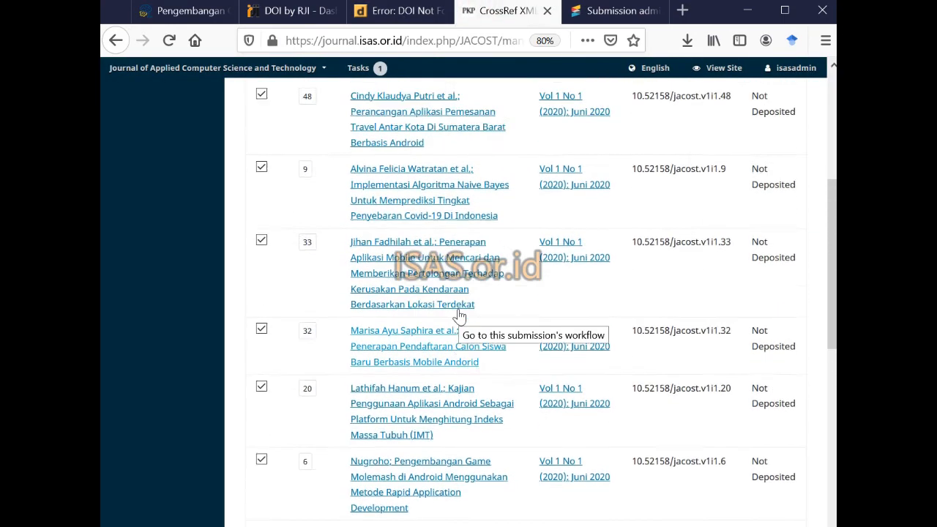
pyautogui.scroll(3, 460, 316)
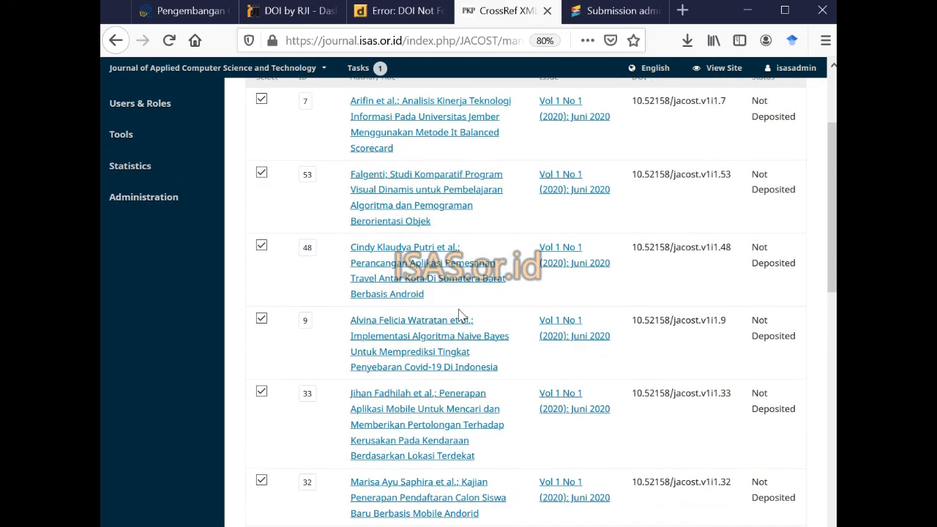
pyautogui.scroll(4, 459, 316)
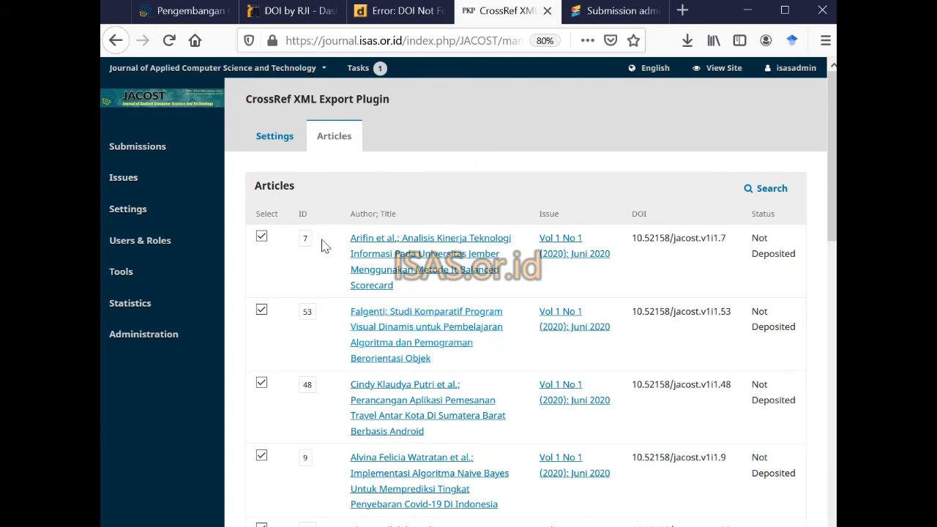
pyautogui.scroll(-2, 325, 435)
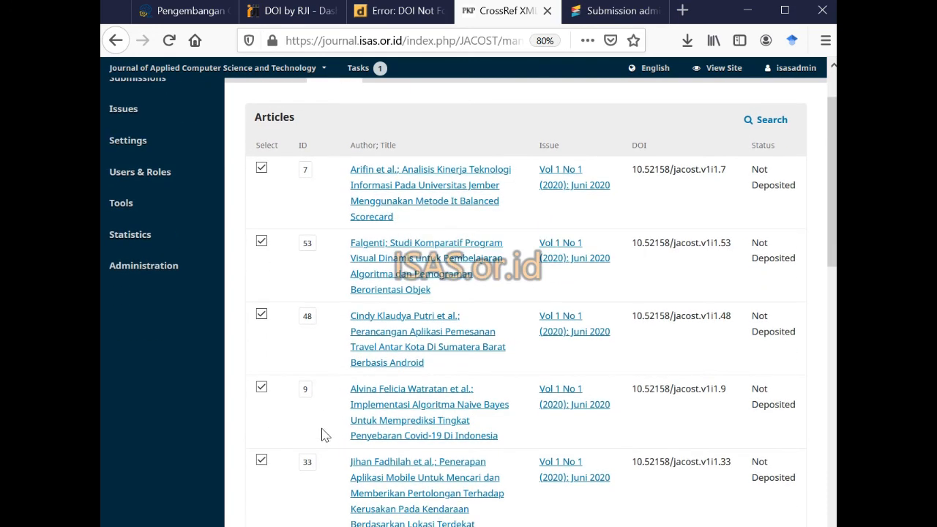
pyautogui.scroll(-4, 325, 436)
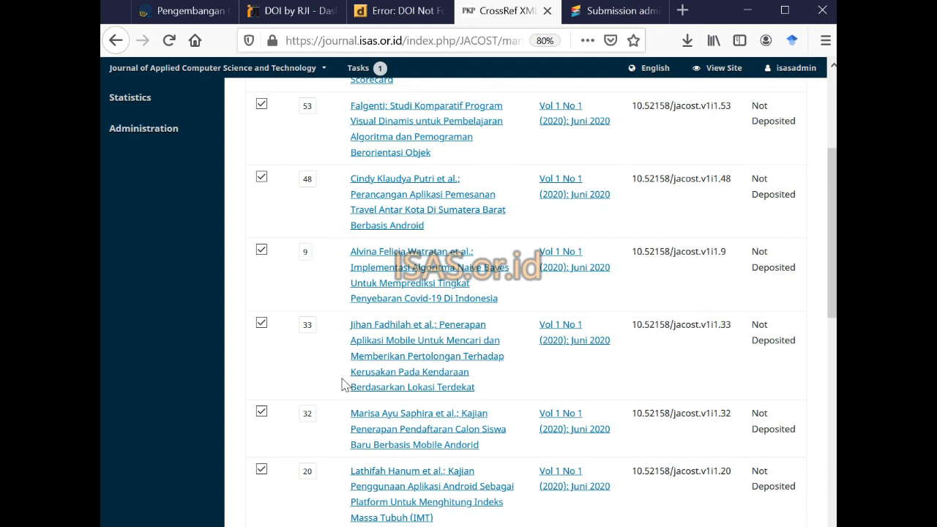
pyautogui.scroll(-5, 397, 359)
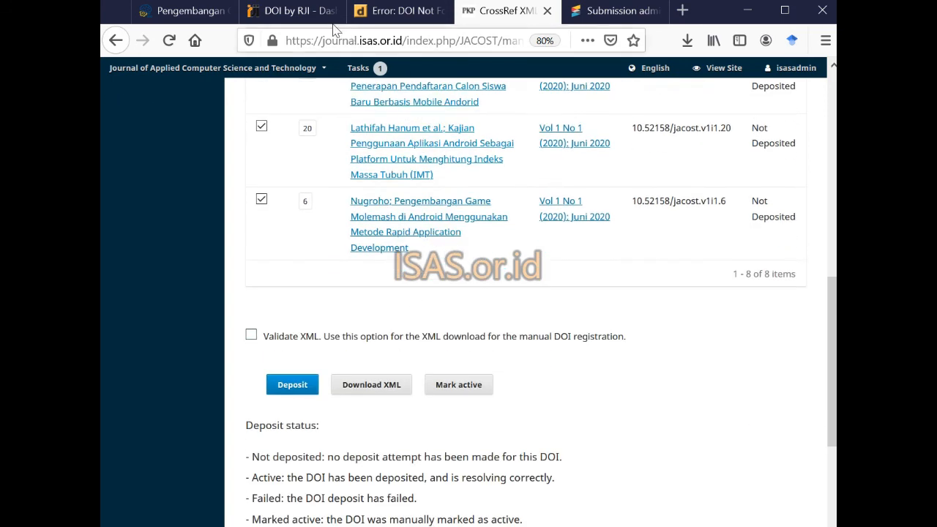
pyautogui.click(192, 11)
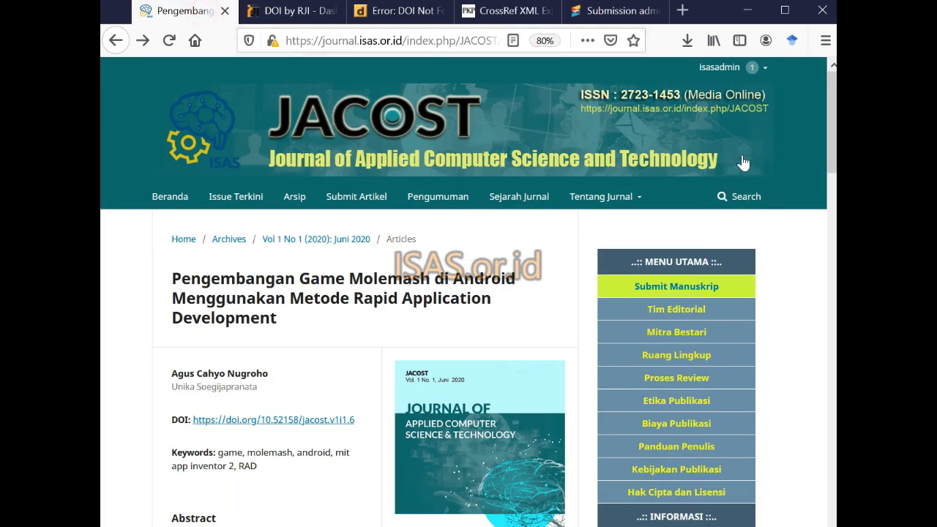